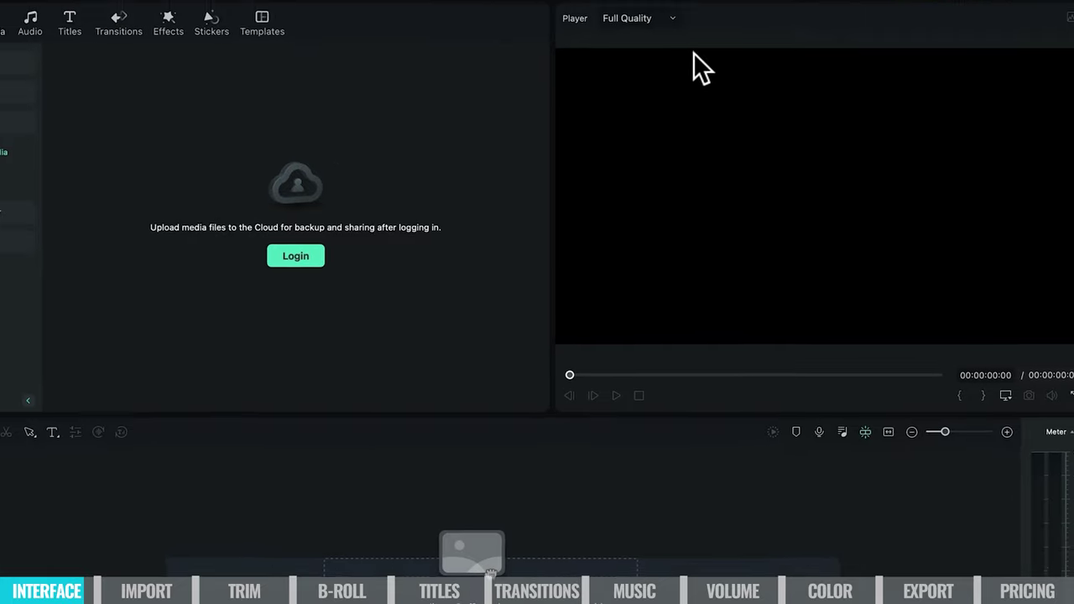
click(652, 44)
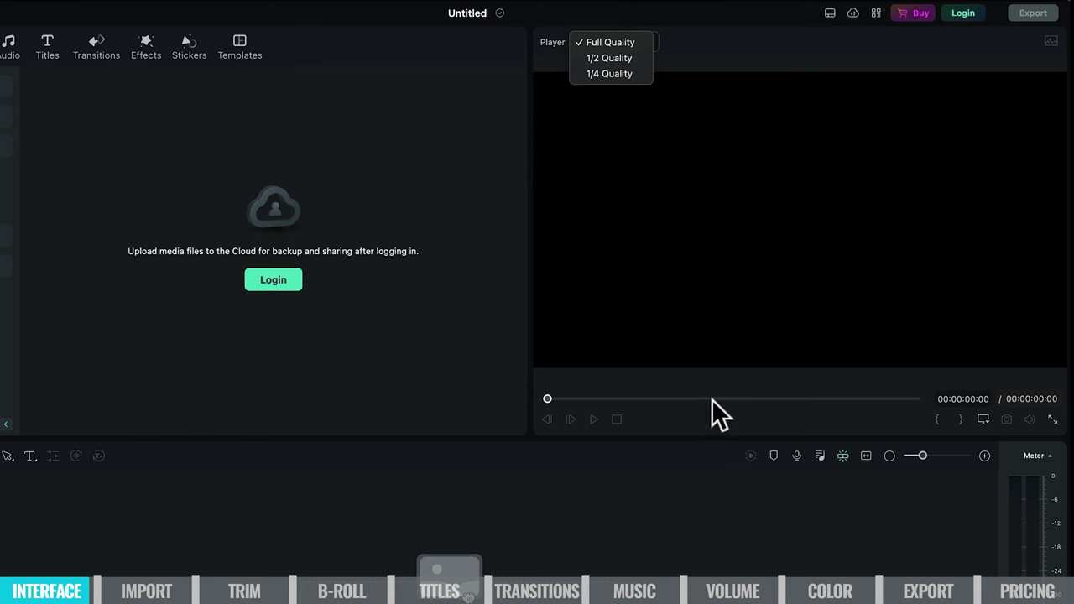
click(642, 40)
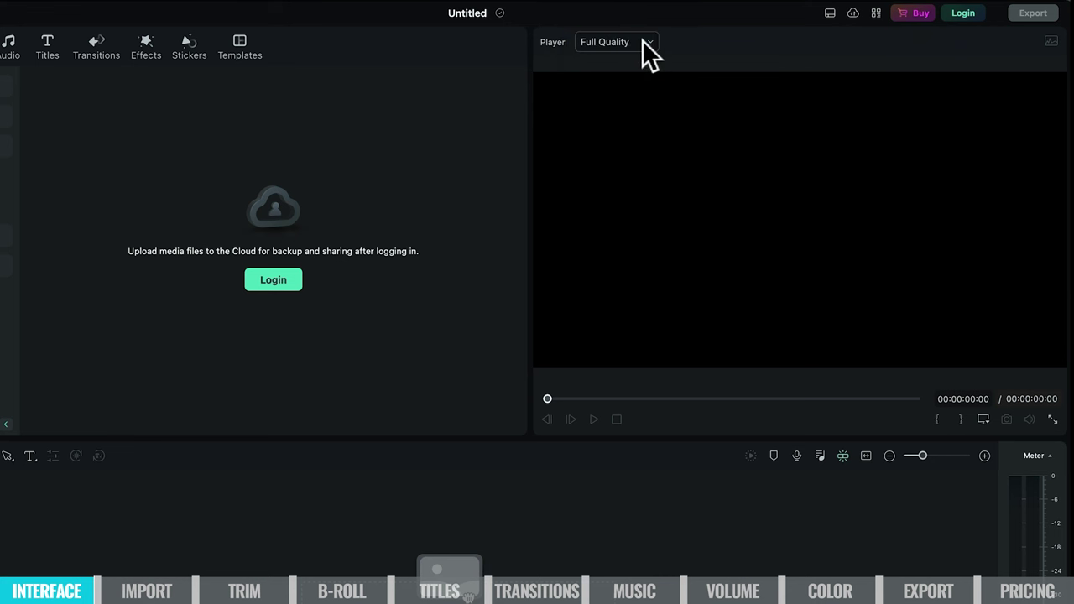
click(642, 44)
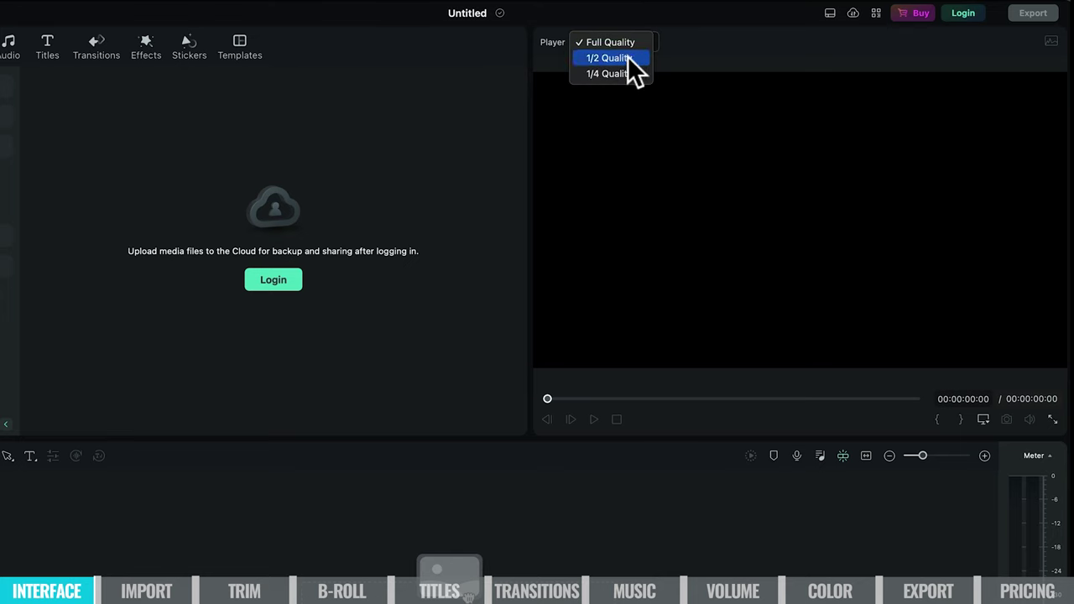
click(648, 40)
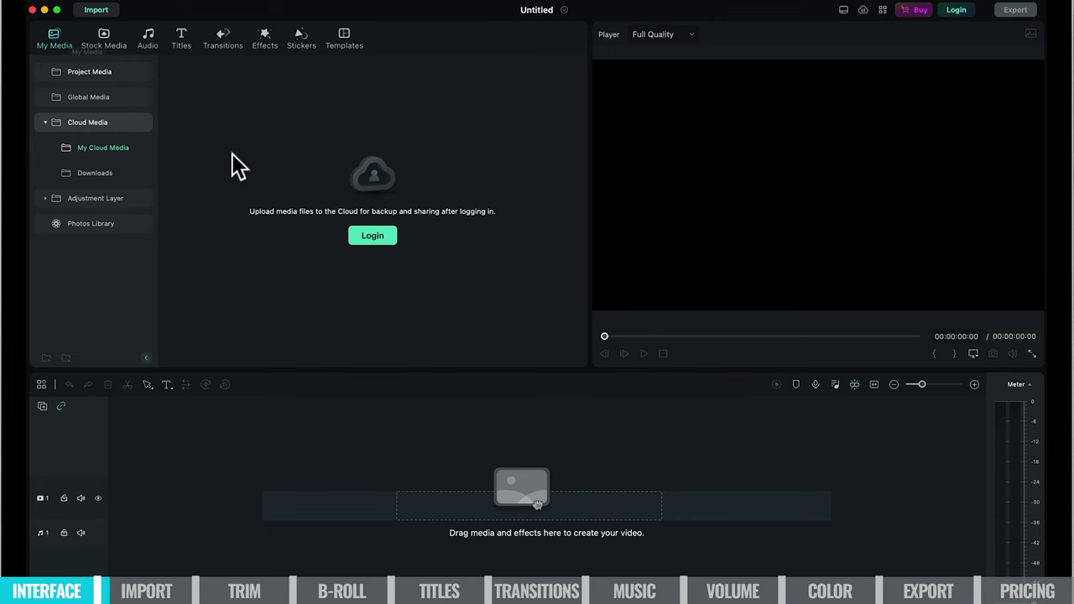
Import the seven clips (TOM PTC, JM1, JM2, four camera files) from the network vis folder into Project Media.
click(98, 72)
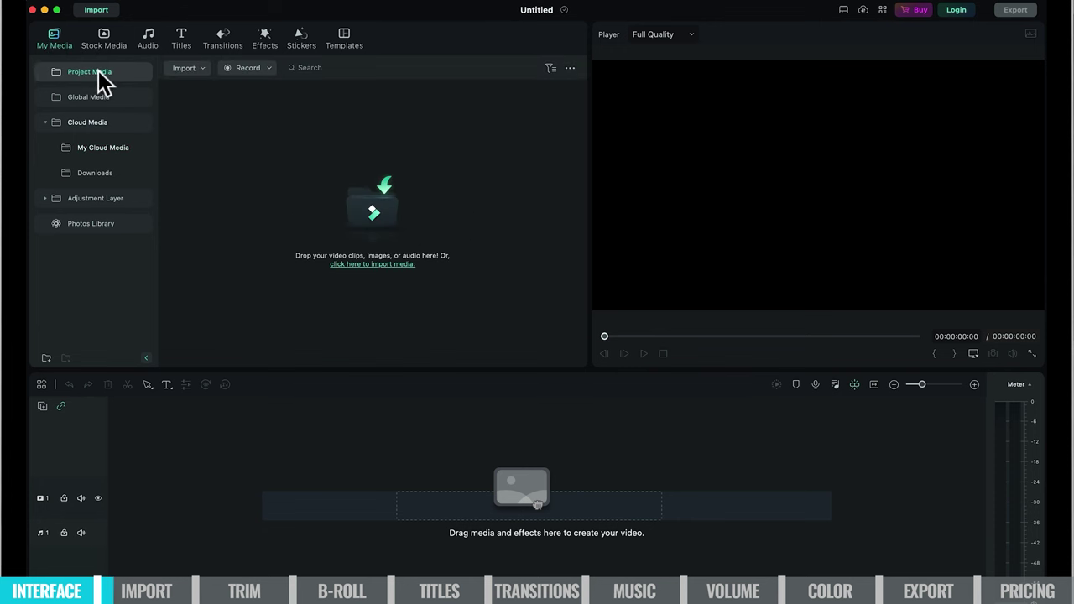
click(201, 70)
click(193, 76)
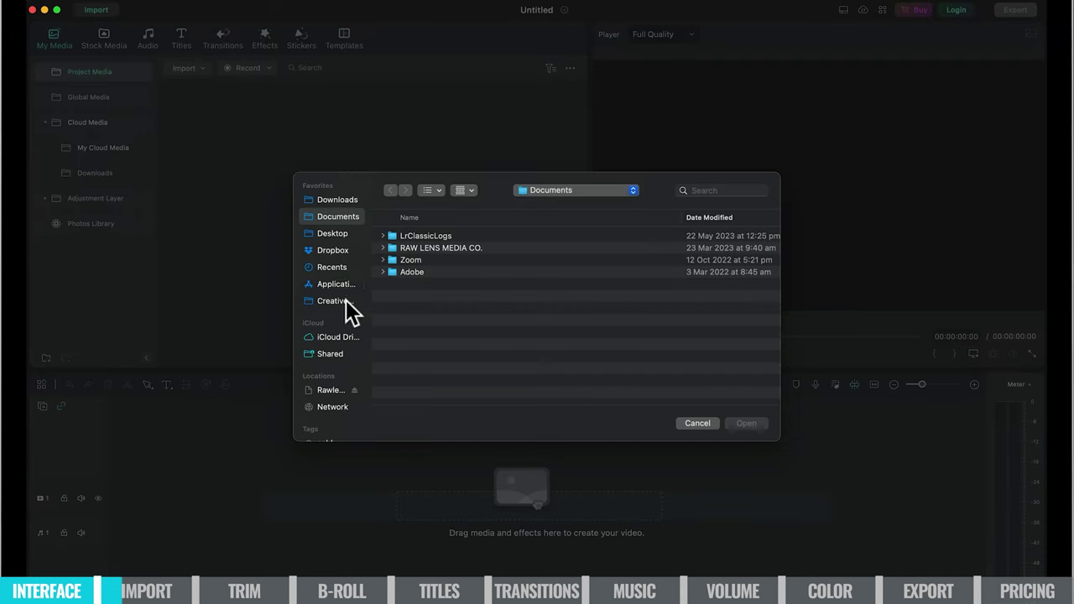
click(328, 389)
click(429, 189)
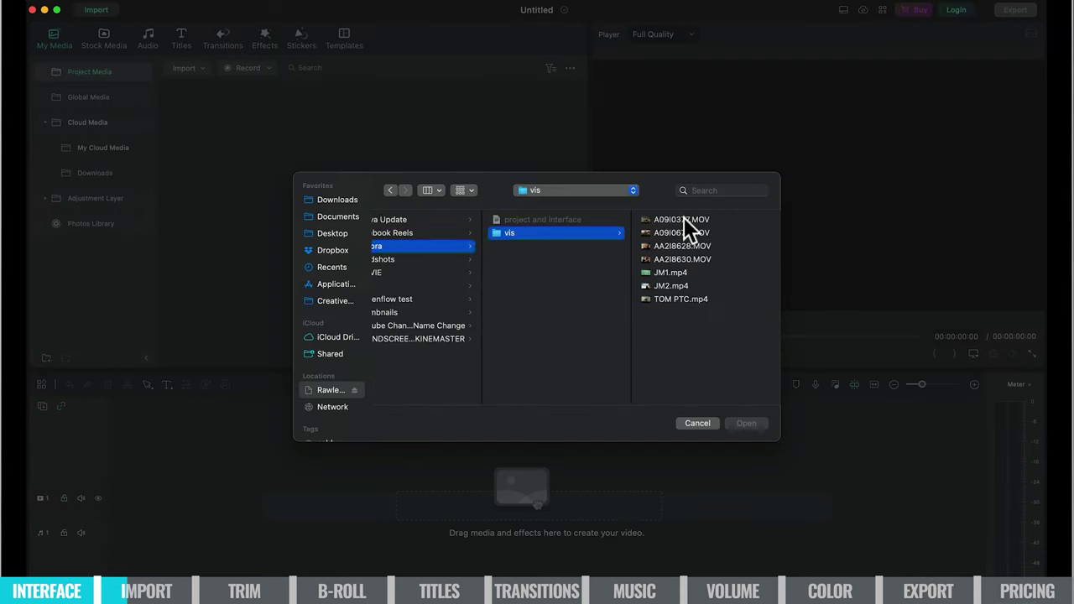
key(Right)
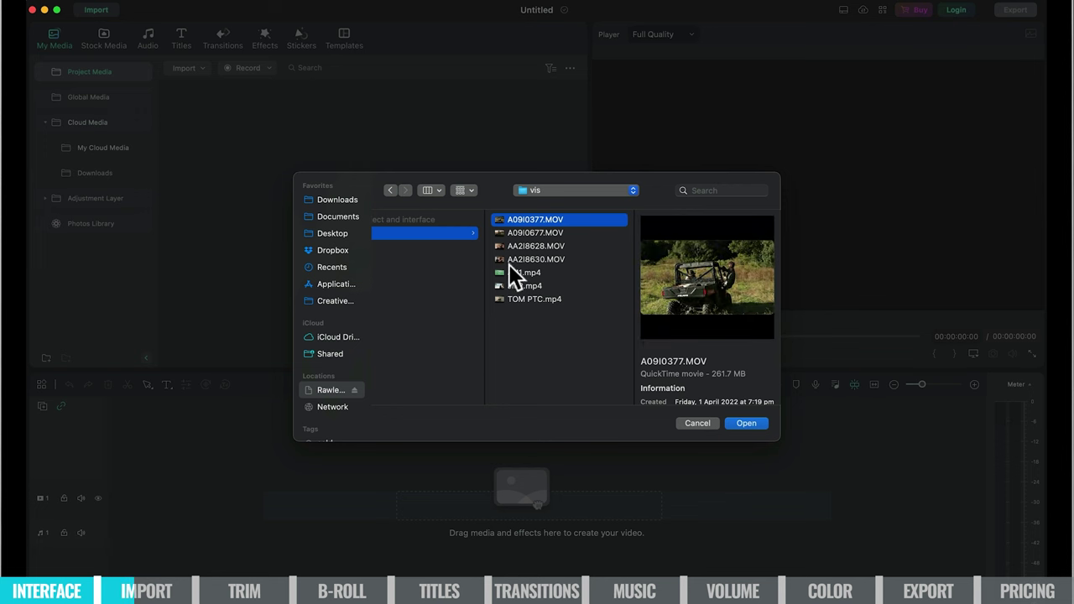
shift+click(515, 299)
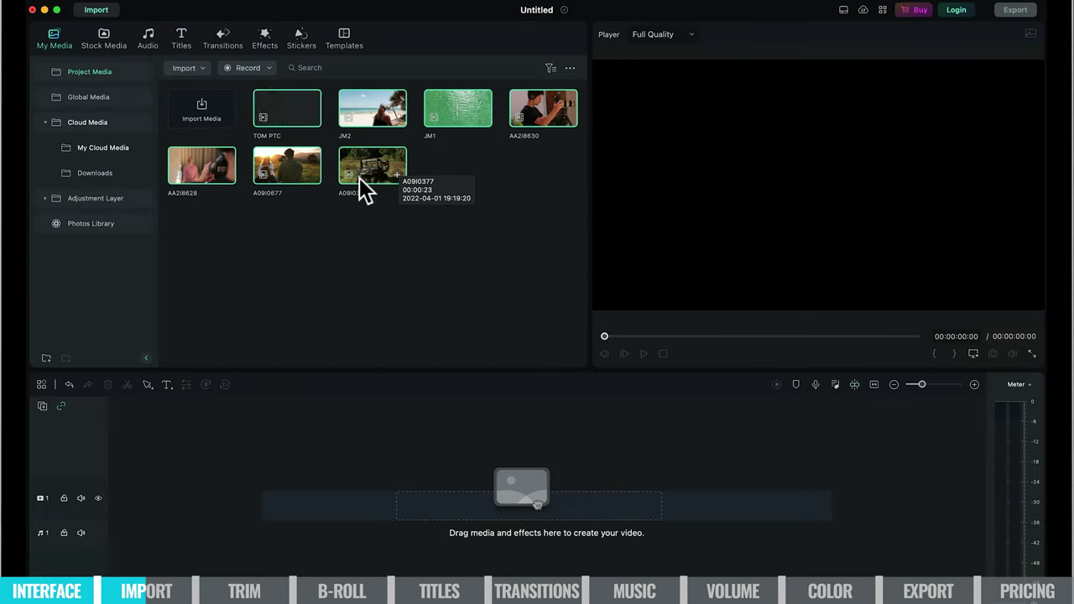
click(745, 423)
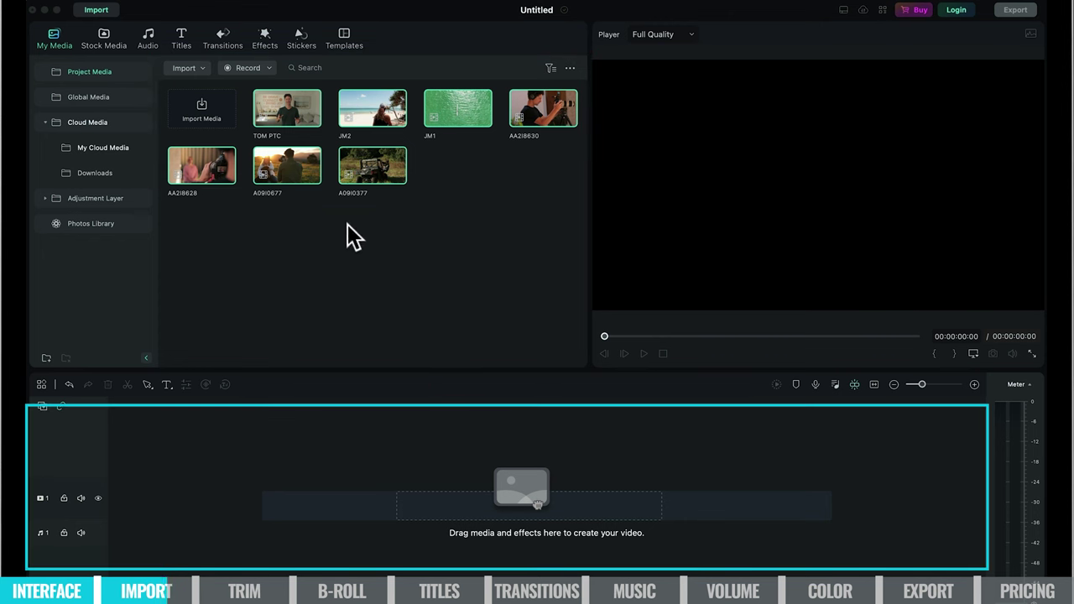
Place the TOM PTC clip from Project Media at the start of the empty timeline.
click(288, 111)
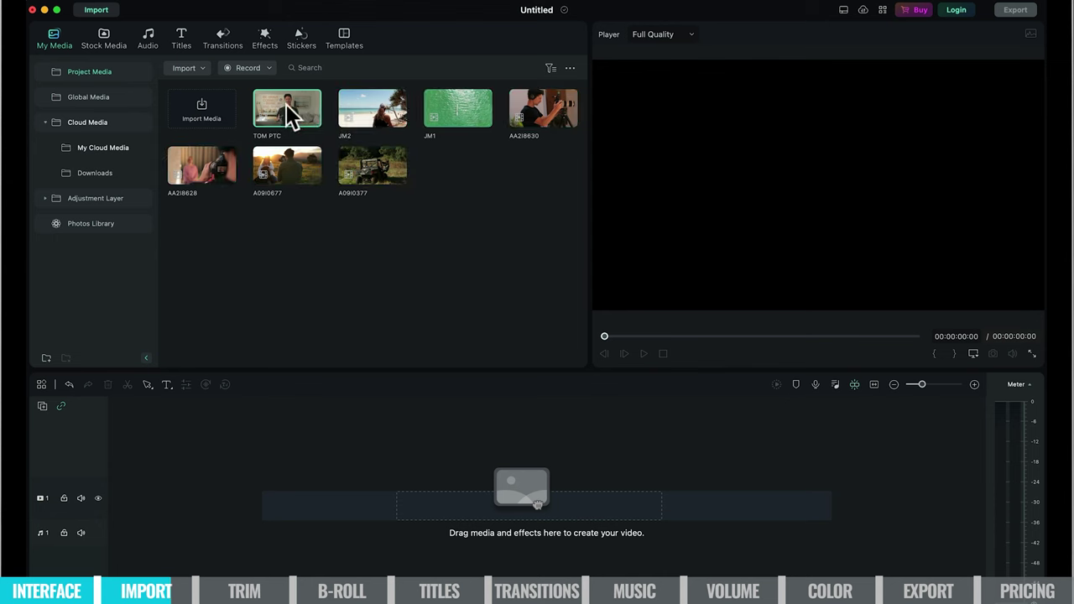
drag(296, 106, 111, 496)
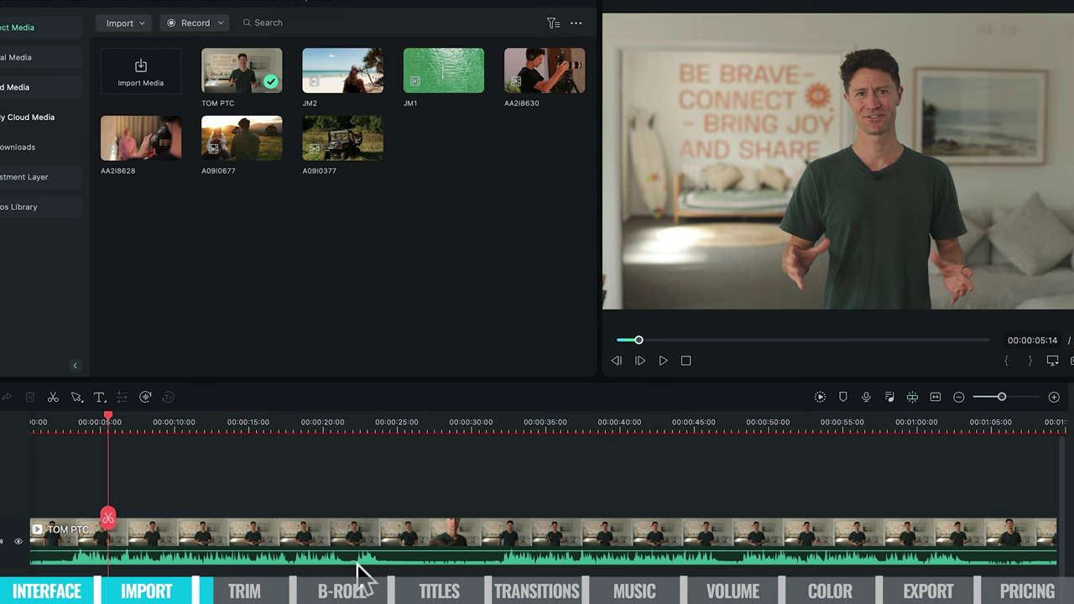
Zoom the timeline to show whole seconds and put the playhead near 00:00:02:24.
scroll(357, 554, right, 2)
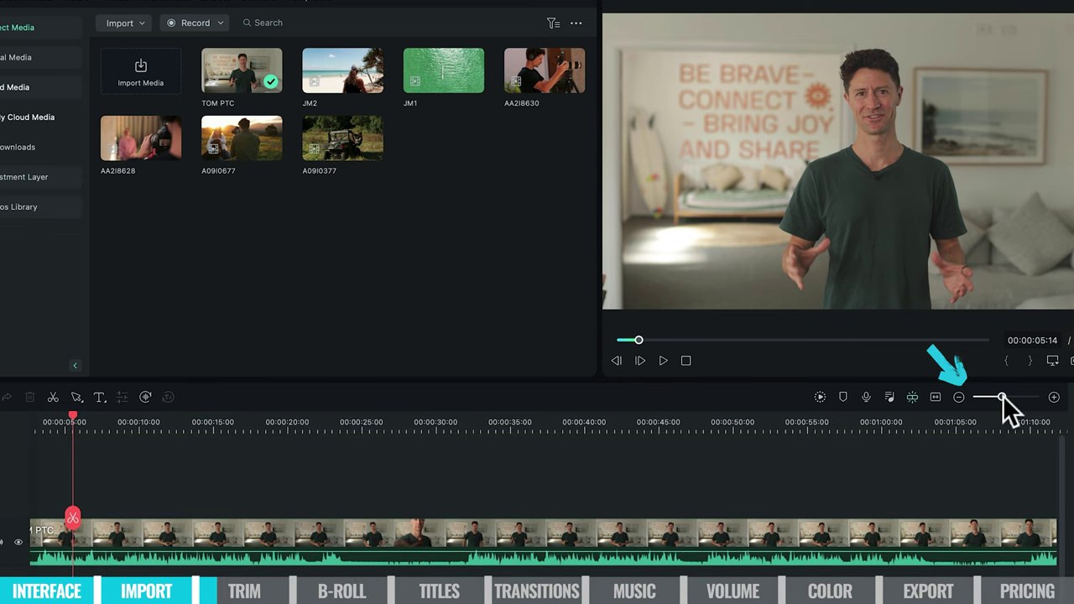
mouse_move(1001, 396)
mouse_down()
mouse_move(1040, 397)
mouse_move(1000, 398)
mouse_up()
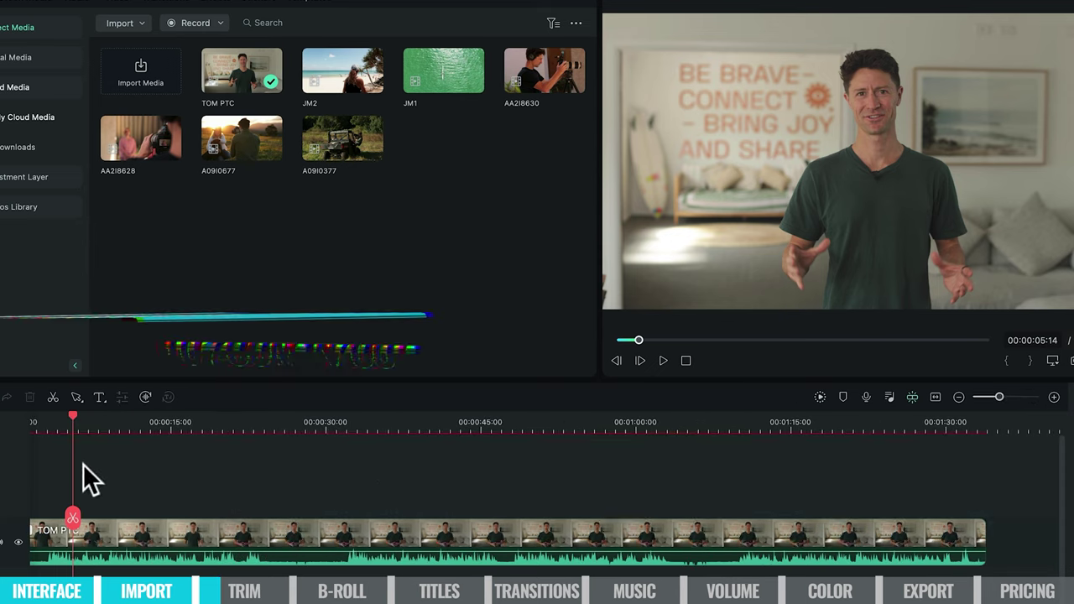
key(super+equal)
key(super+equal)
key(super+equal)
key(super+equal)
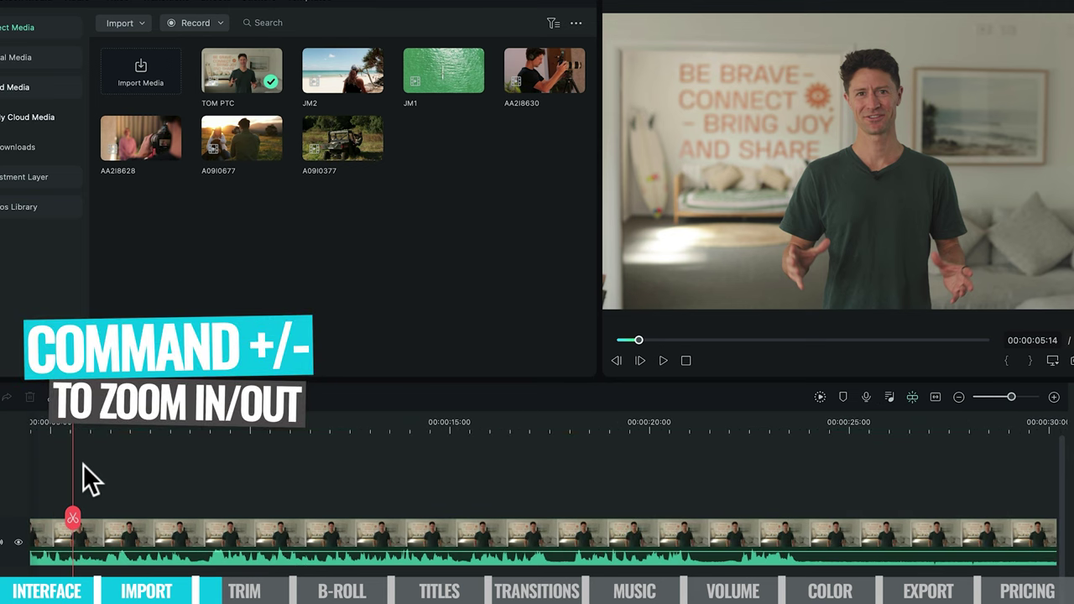
key(super+minus)
key(super+minus)
key(super+minus)
key(super+minus)
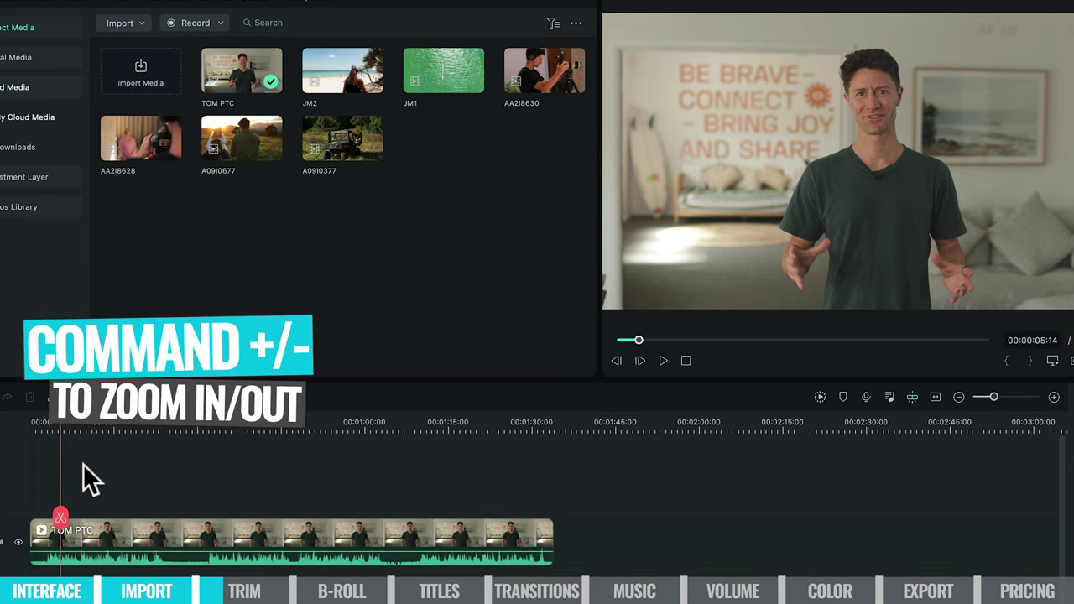
key(super+equal)
key(super+equal)
key(super+equal)
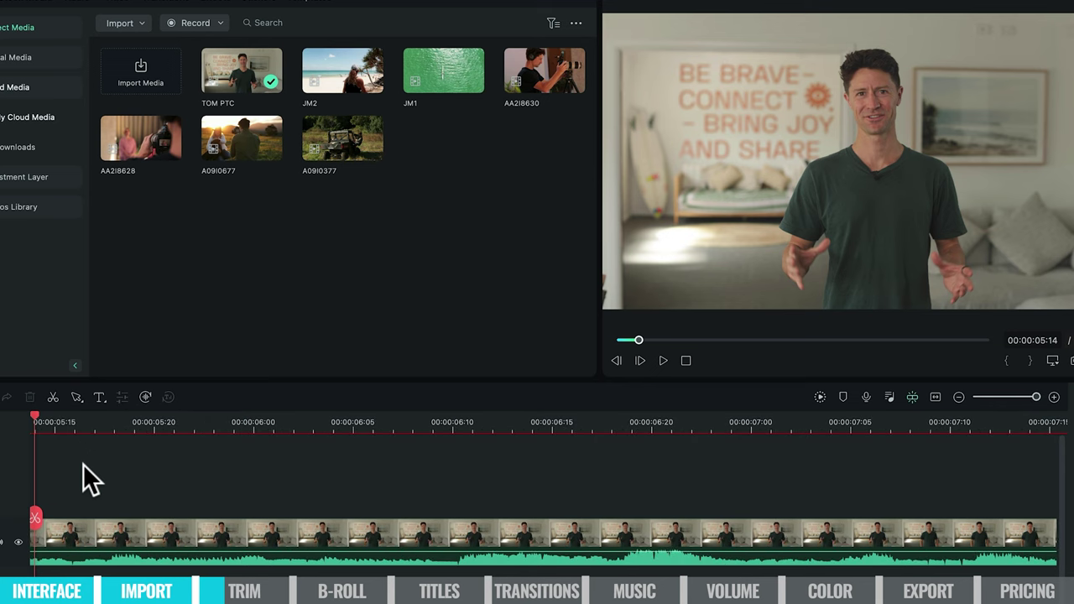
scroll(122, 515, left, 15)
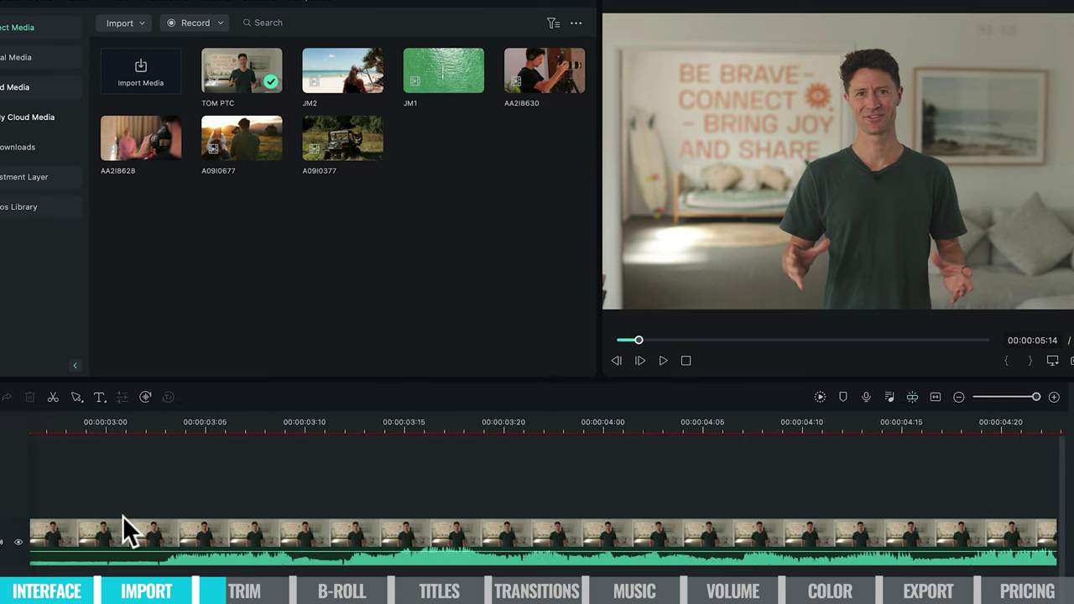
key(super+minus)
key(super+minus)
key(super+minus)
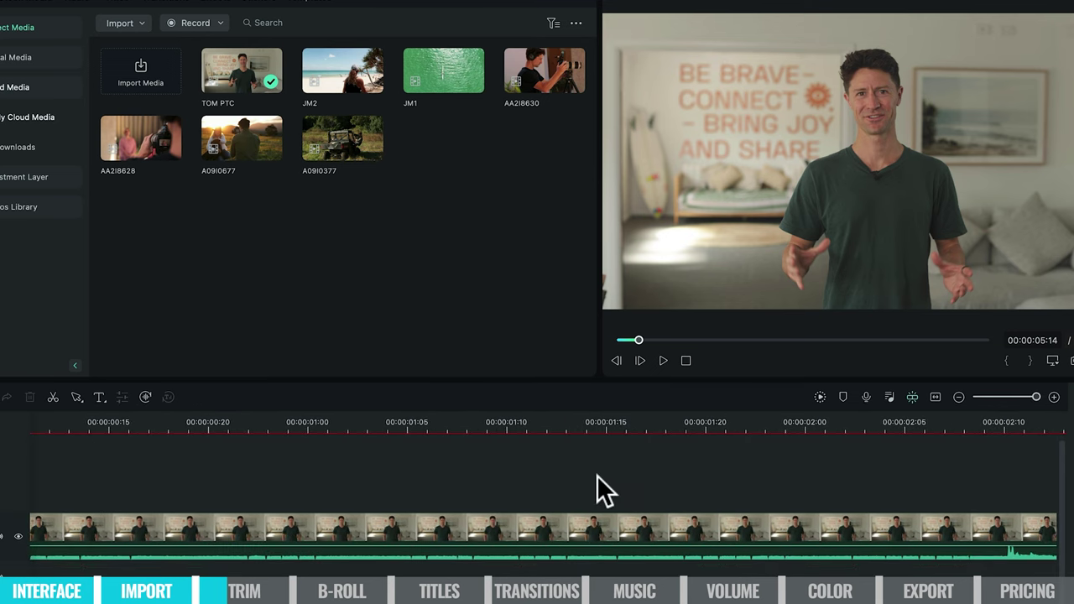
click(486, 425)
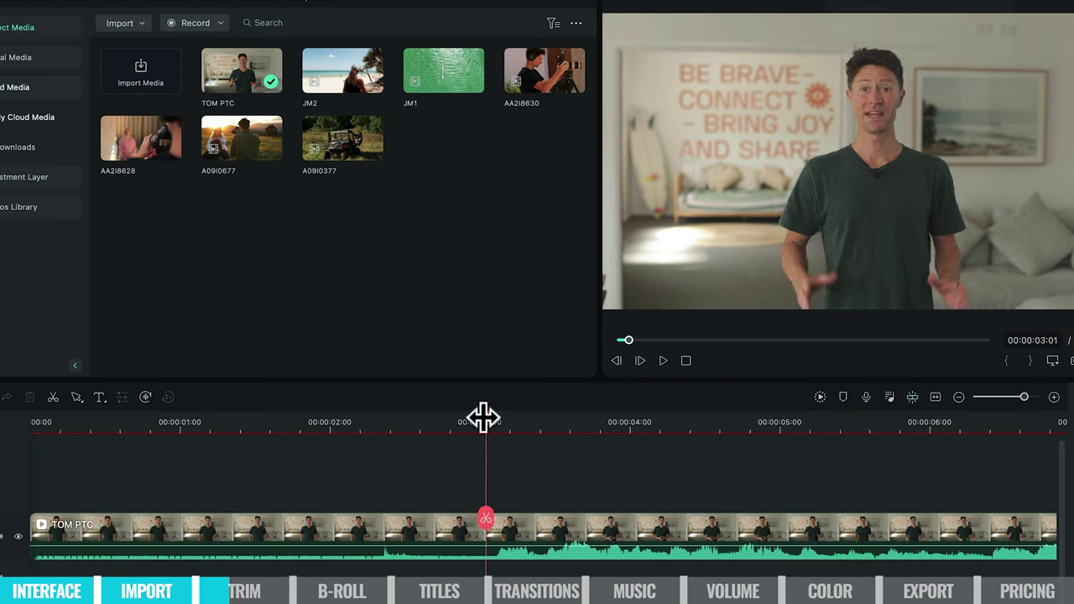
drag(491, 430, 480, 451)
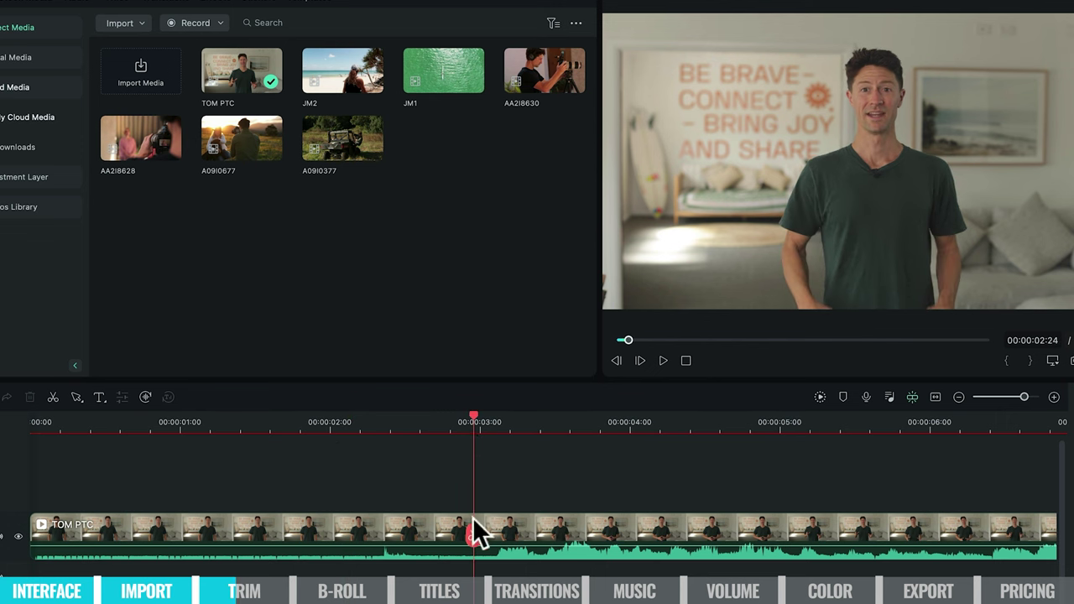
Split TOM PTC at the playhead, delete the opening part, play it back, then undo.
click(497, 518)
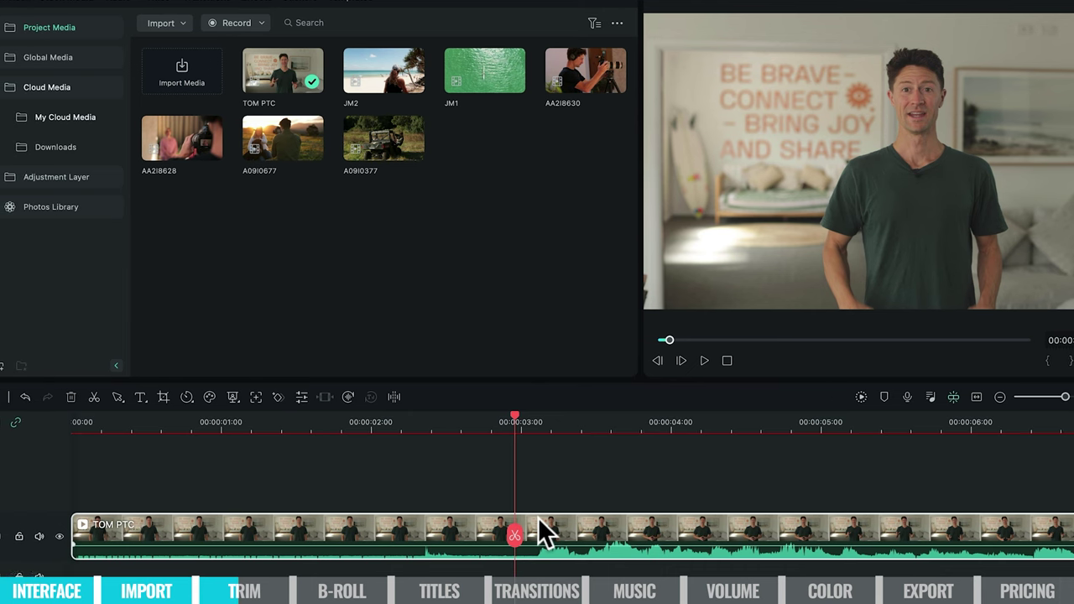
click(122, 397)
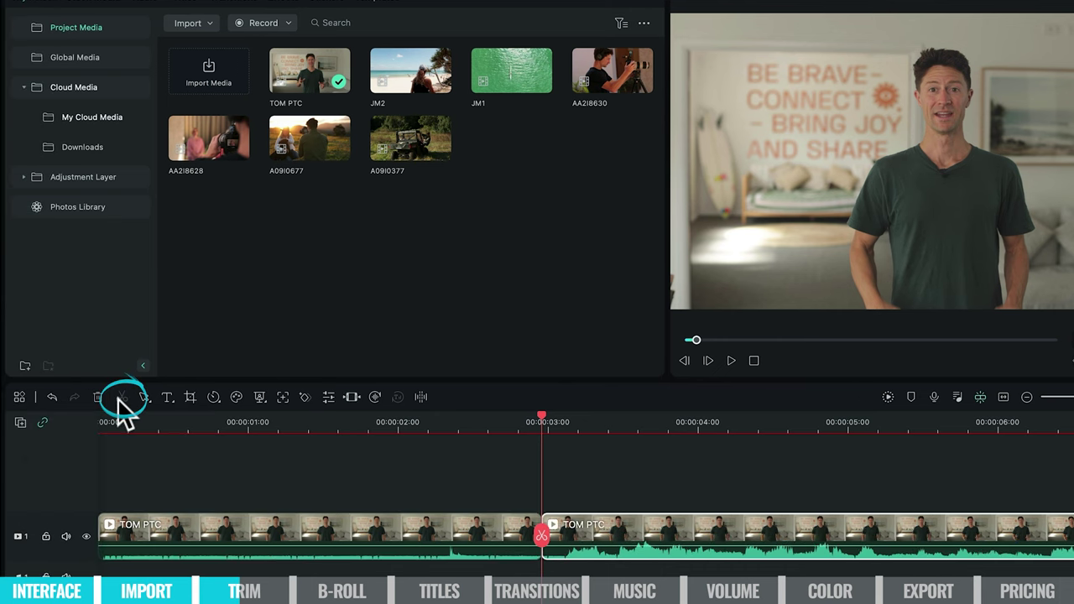
click(383, 529)
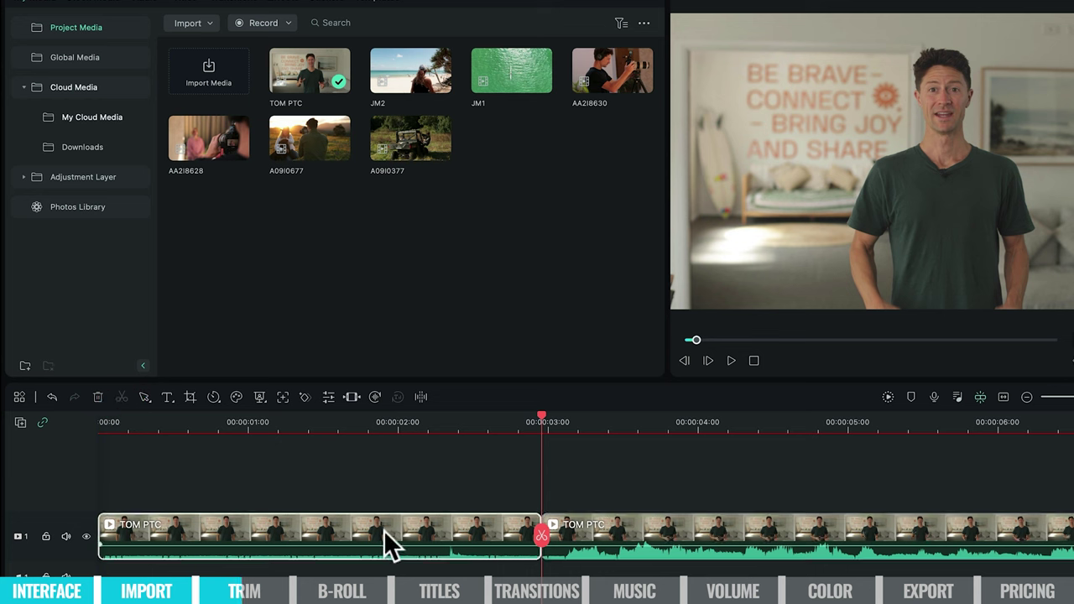
key(Delete)
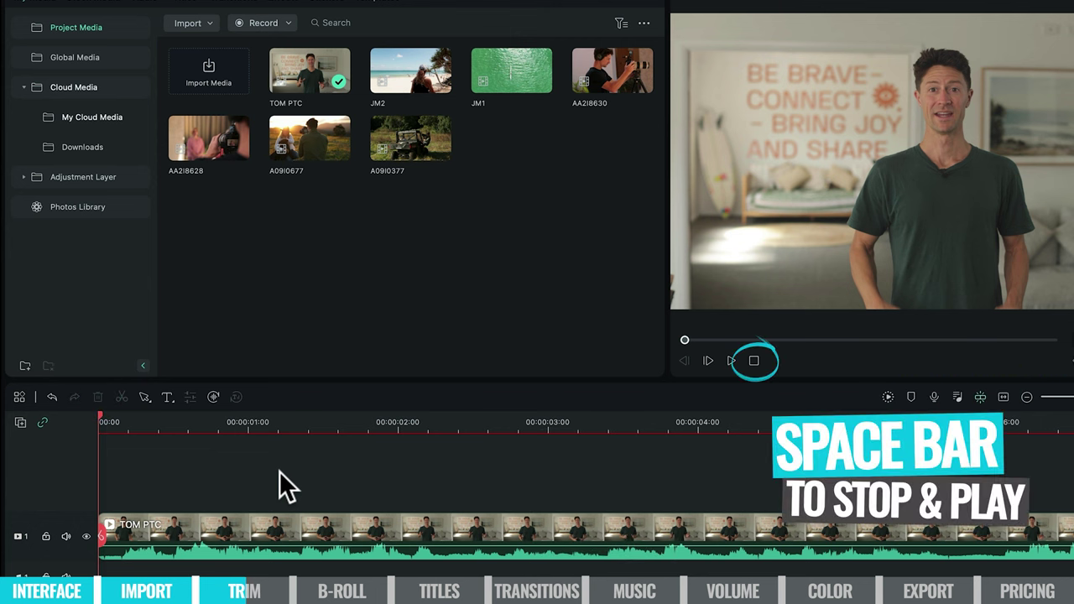
key(space)
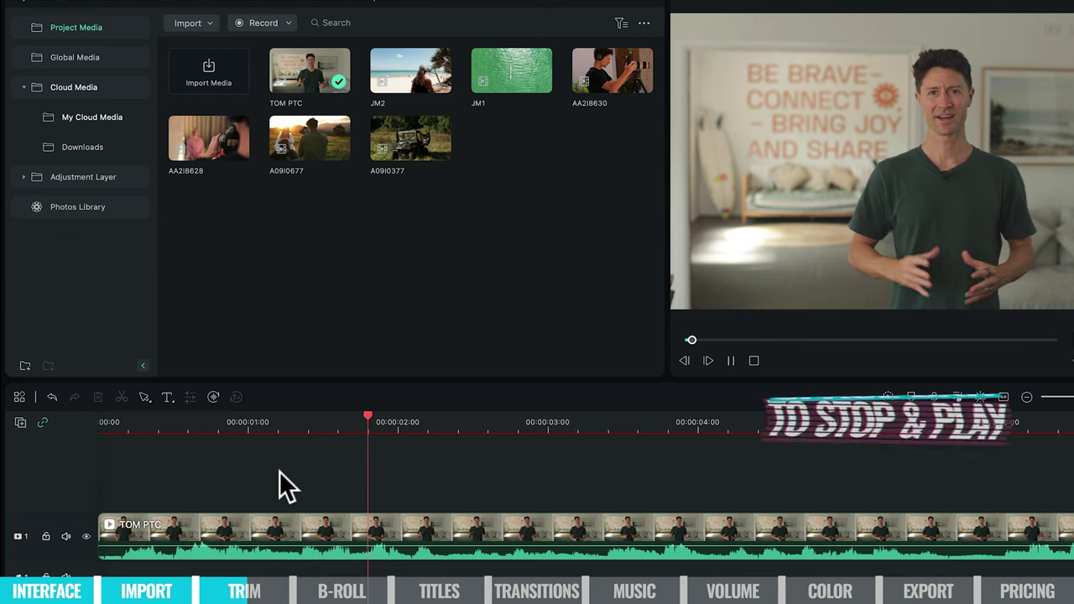
key(space)
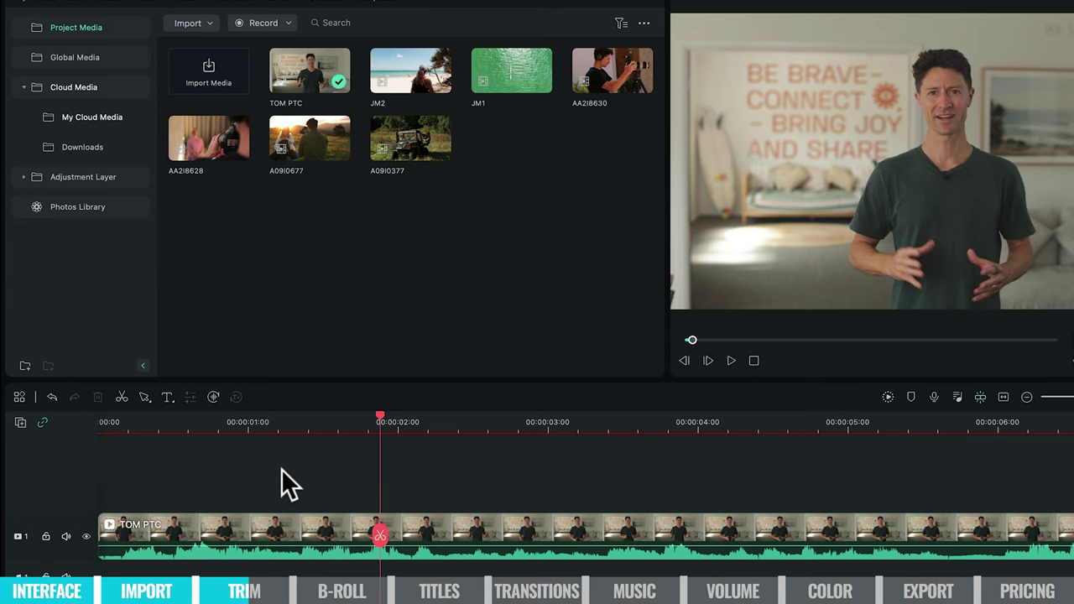
key(super+z)
key(super+z)
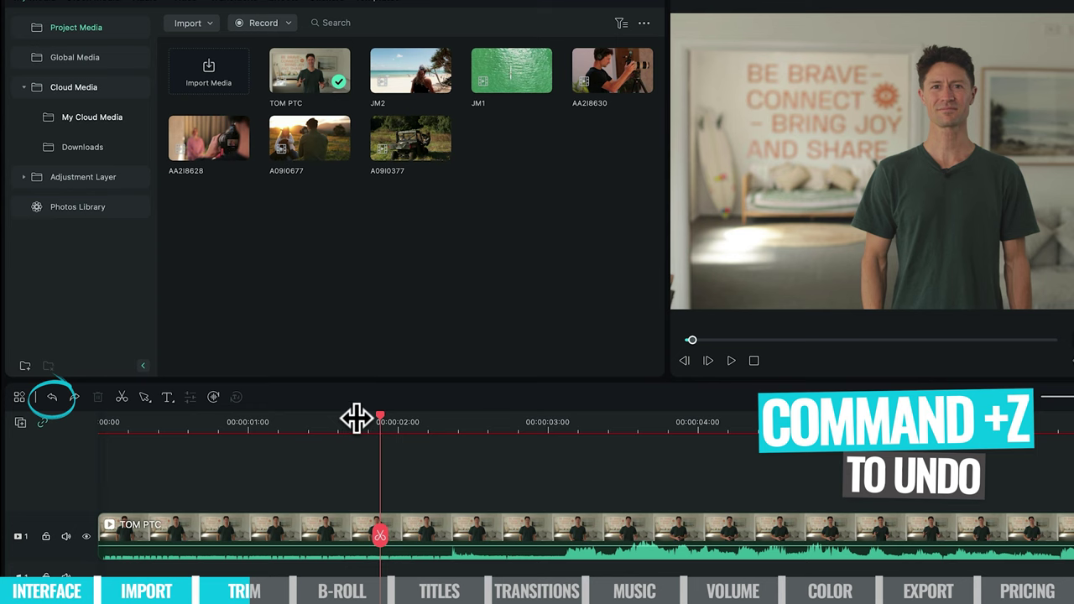
Trim TOM PTC's opening by dragging its left edge so it snaps to 00:00.
scroll(355, 417, up, 2)
scroll(401, 470, left, 3)
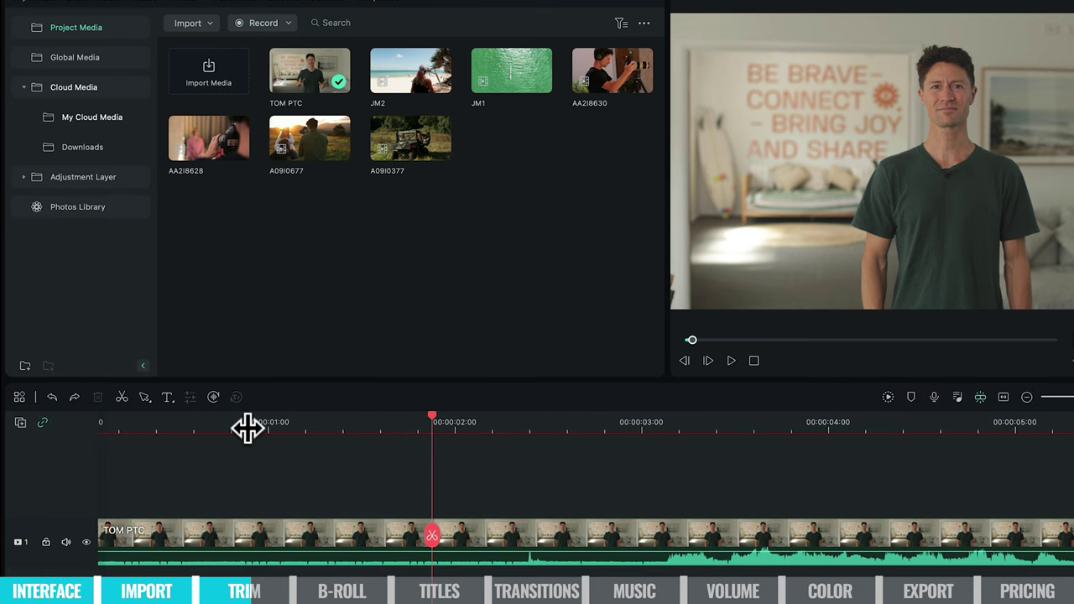
scroll(193, 486, left, 1)
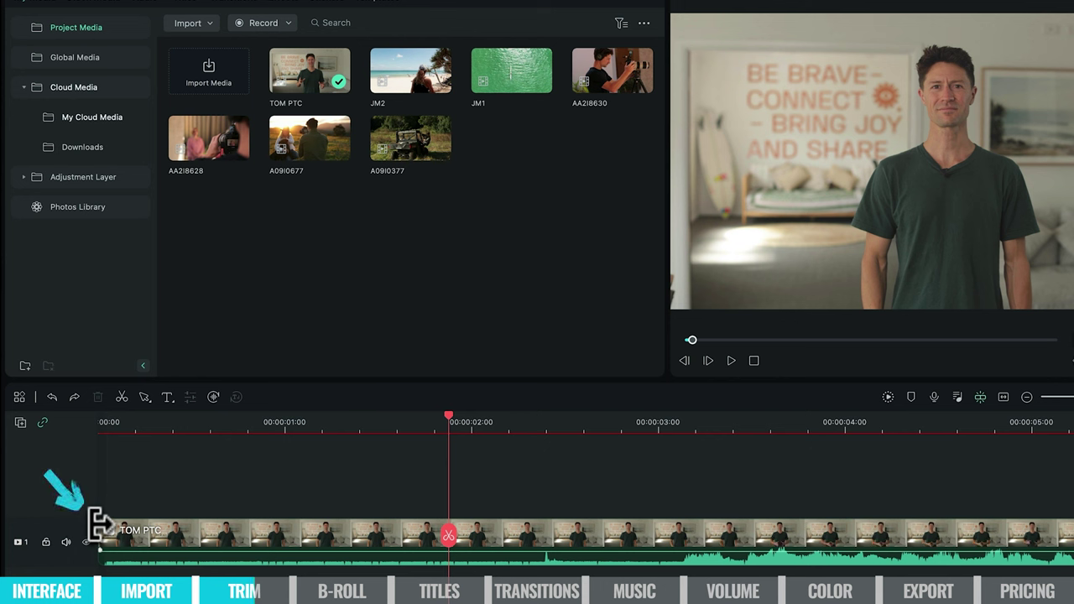
drag(99, 524, 654, 531)
scroll(496, 455, down, 3)
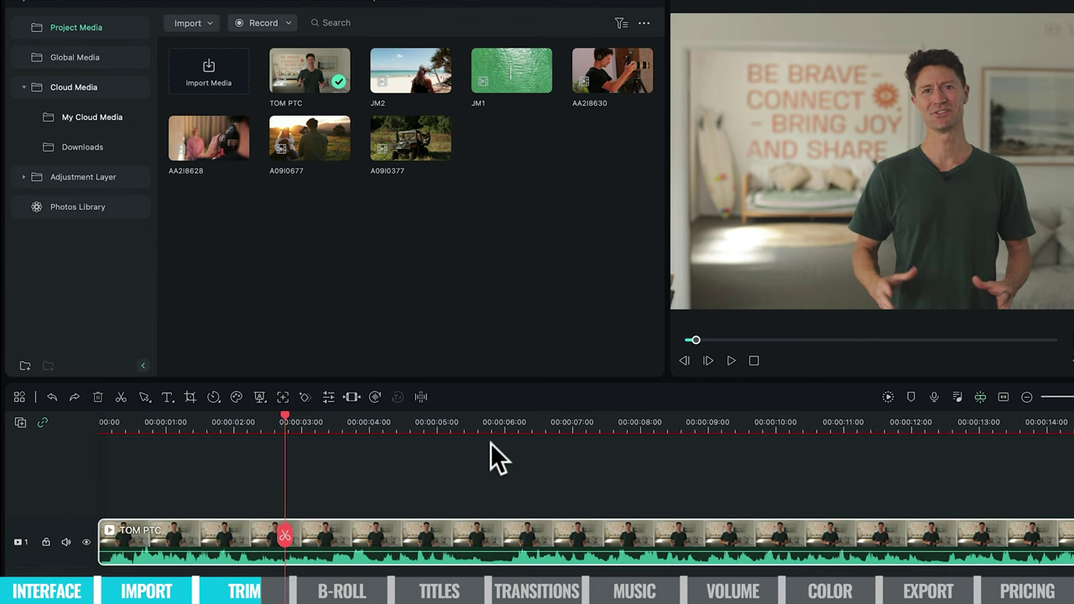
Review the trimmed clip at about 7 and 20 seconds.
click(601, 420)
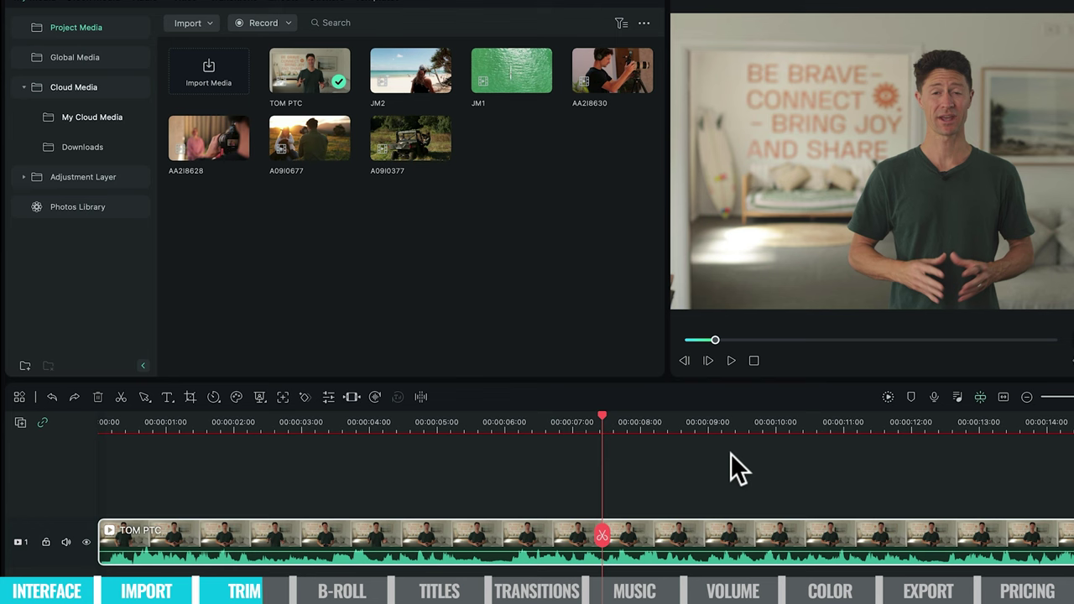
scroll(630, 414, up, 3)
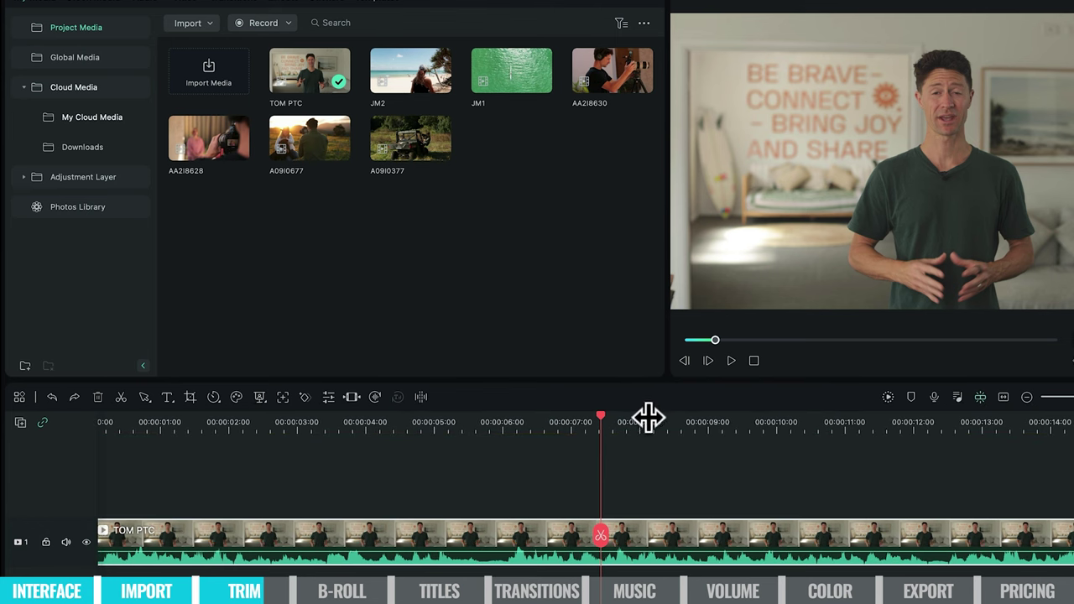
scroll(584, 434, down, 4)
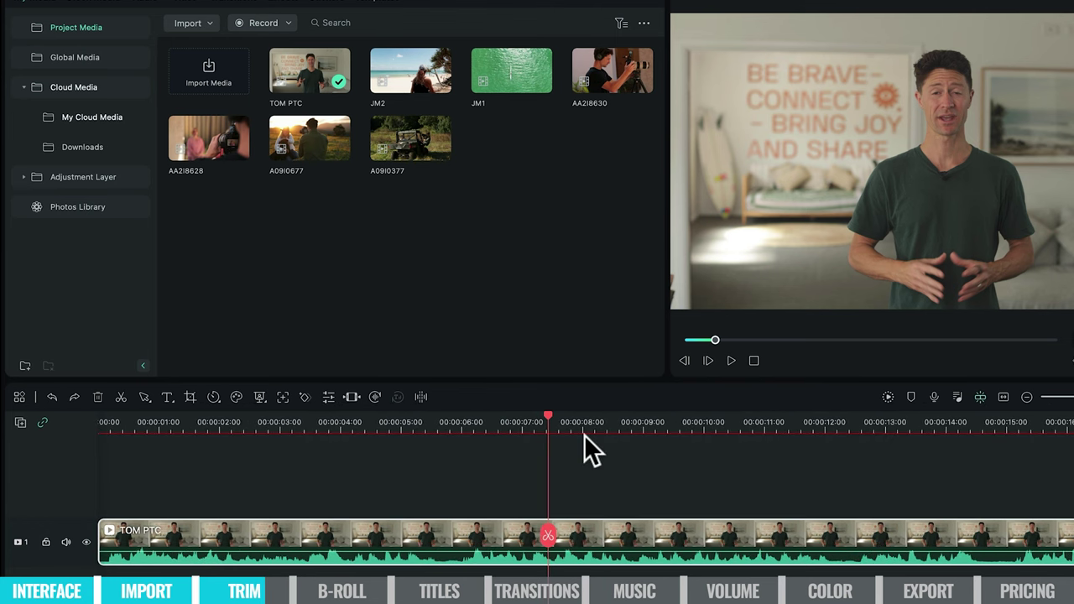
click(556, 416)
click(589, 415)
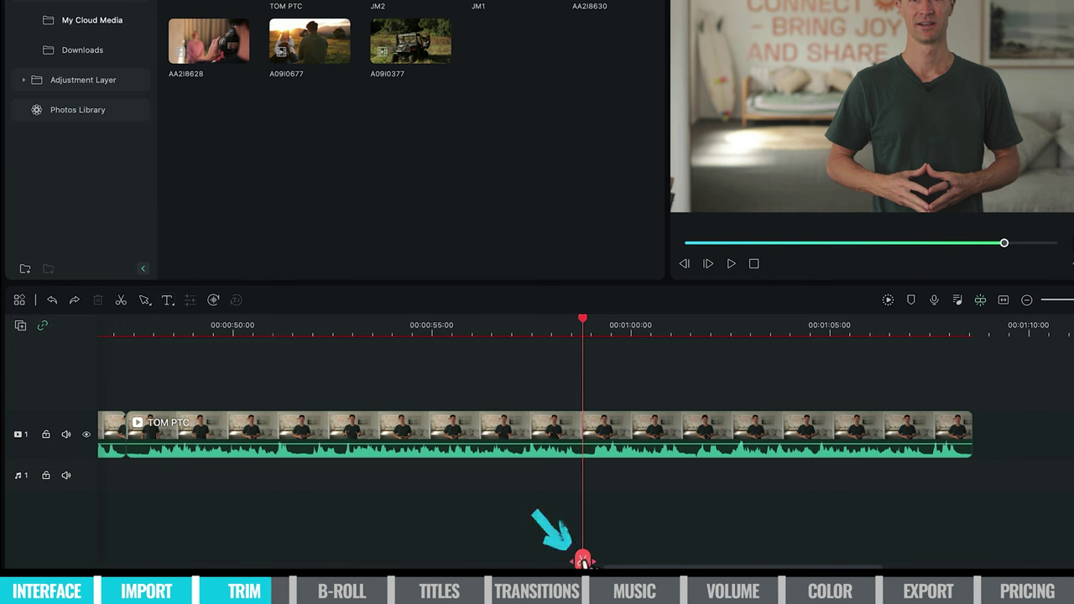
Split TOM PTC at the current time and again just past 1:00.
click(583, 559)
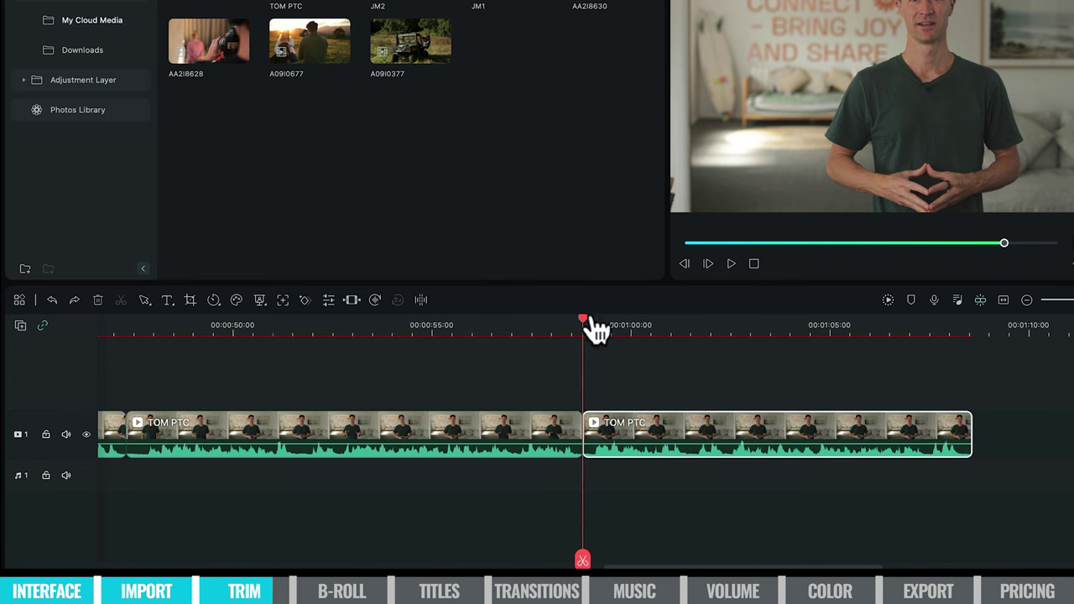
drag(584, 329, 655, 331)
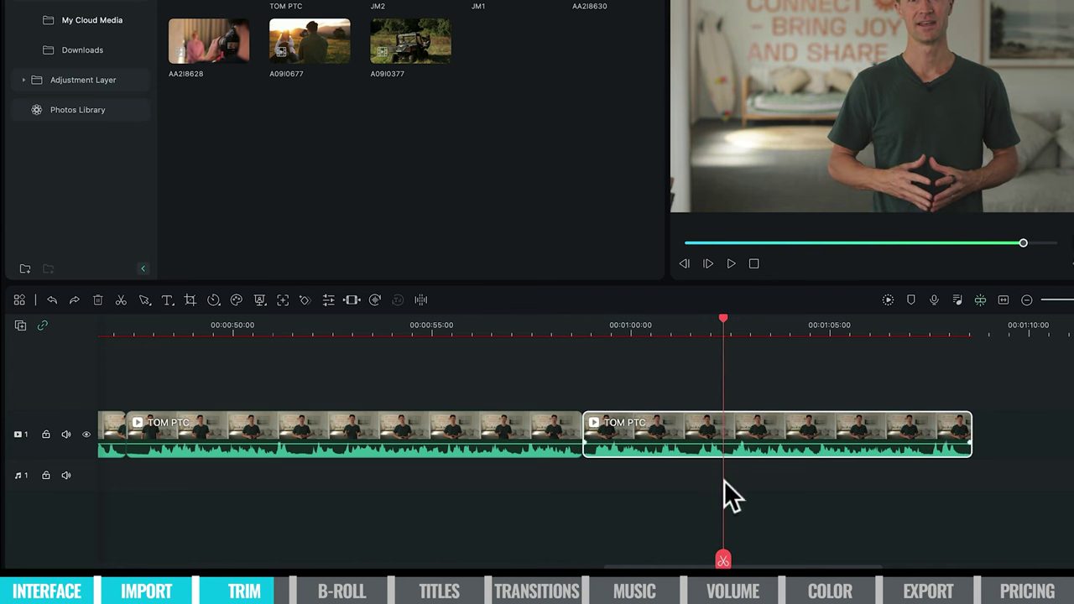
click(722, 560)
scroll(538, 326, down, 5)
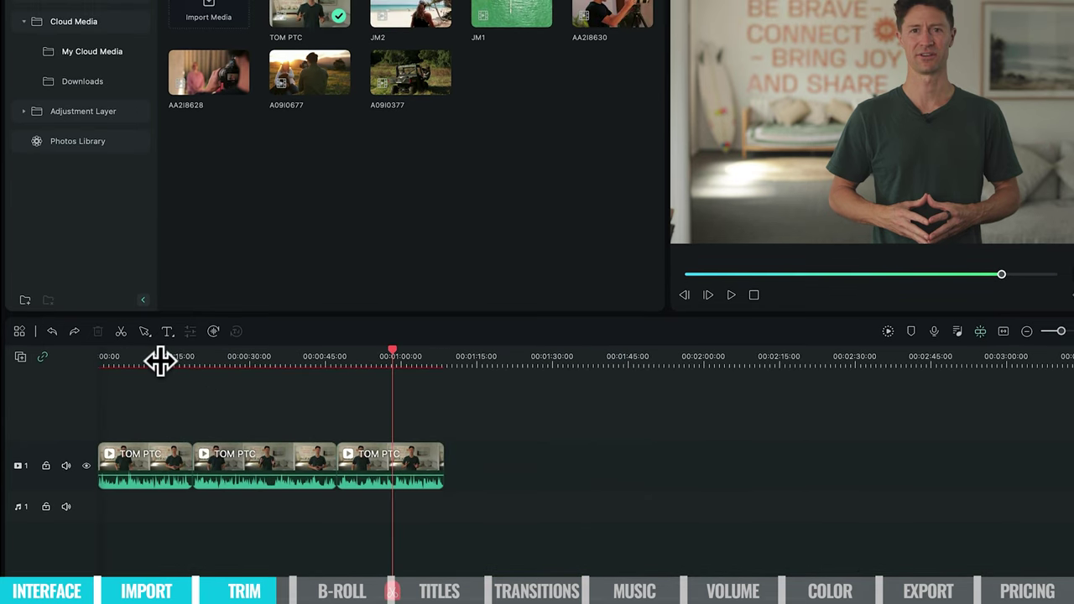
click(136, 342)
click(222, 360)
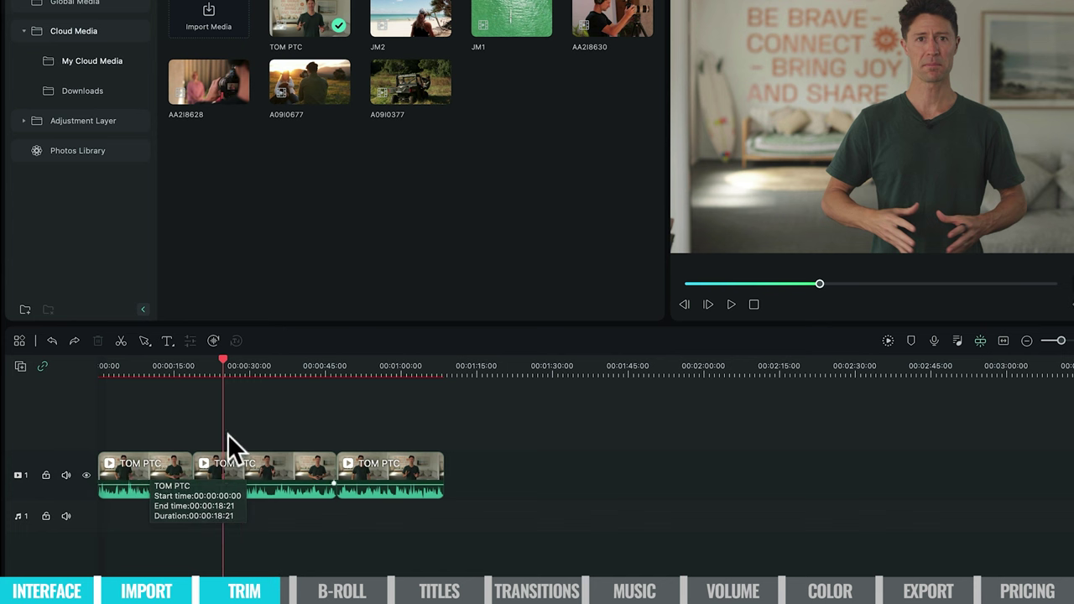
Move the middle TOM PTC piece after the third and delete the leftover gap.
click(284, 468)
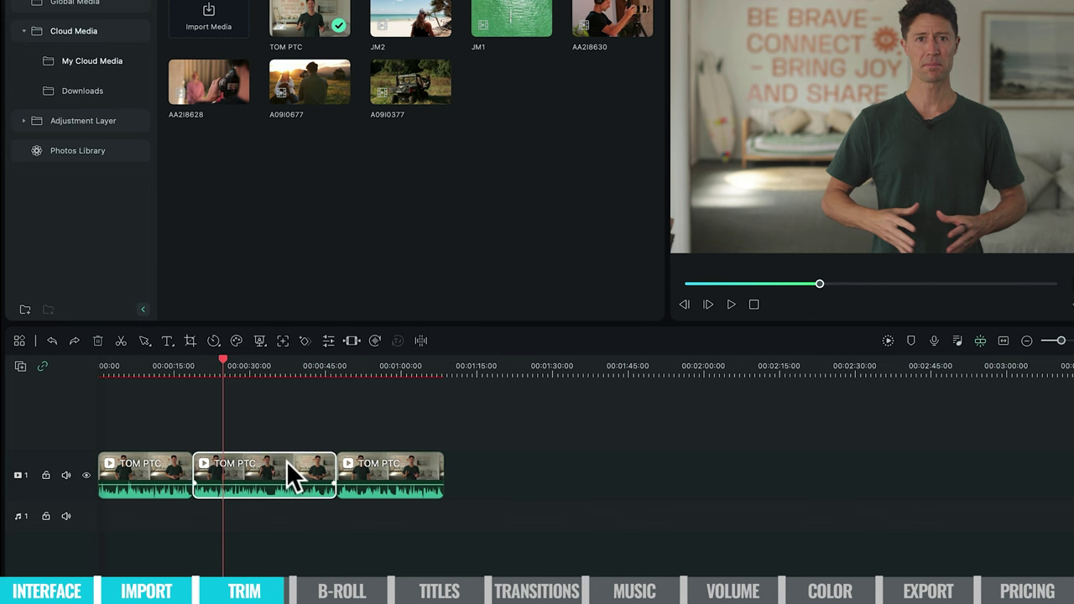
drag(286, 460, 543, 475)
click(279, 479)
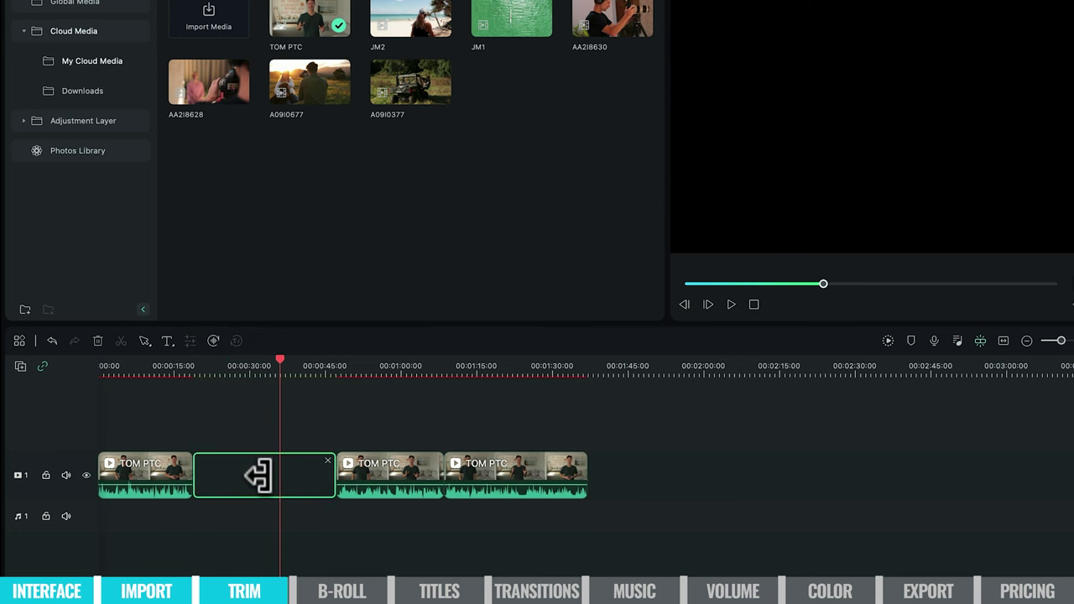
key(Delete)
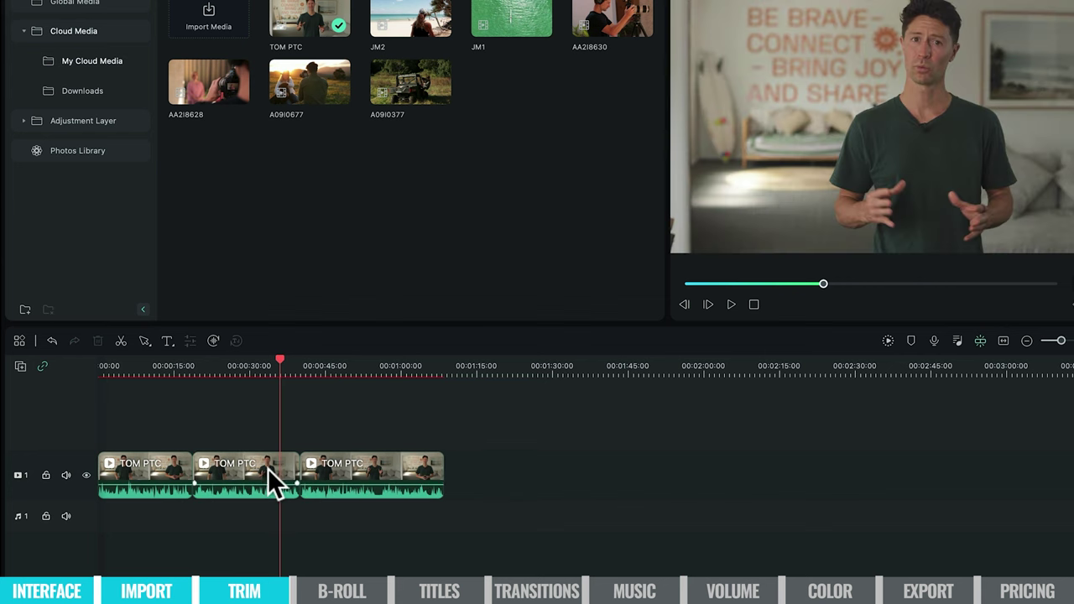
drag(267, 469, 521, 482)
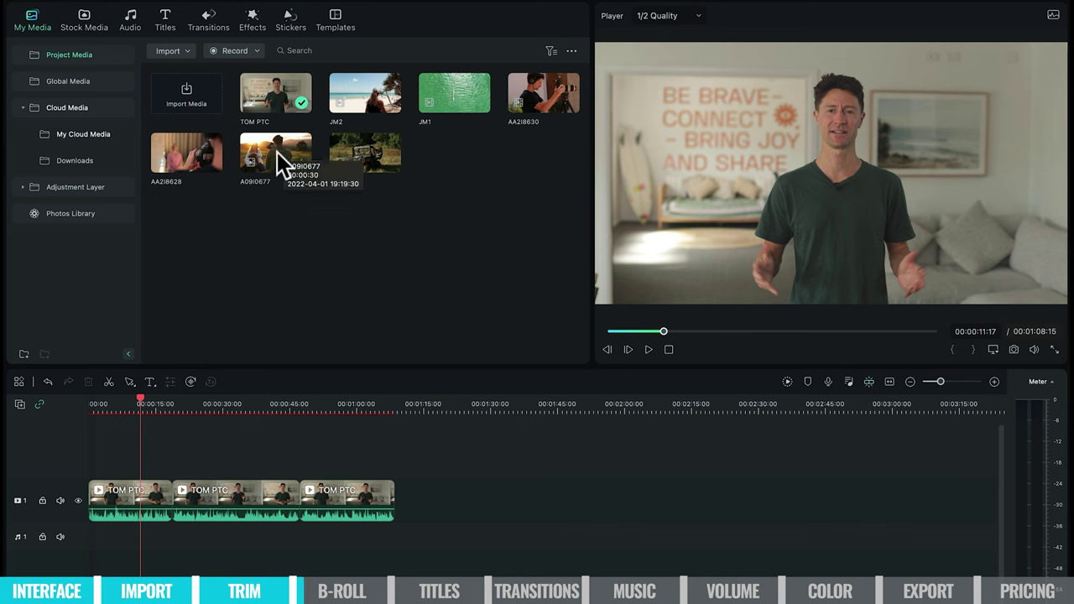
Place A09I0677 and JM2 as B-roll on track 2 above TOM PTC, JM2 near 0:40.
drag(279, 162, 151, 459)
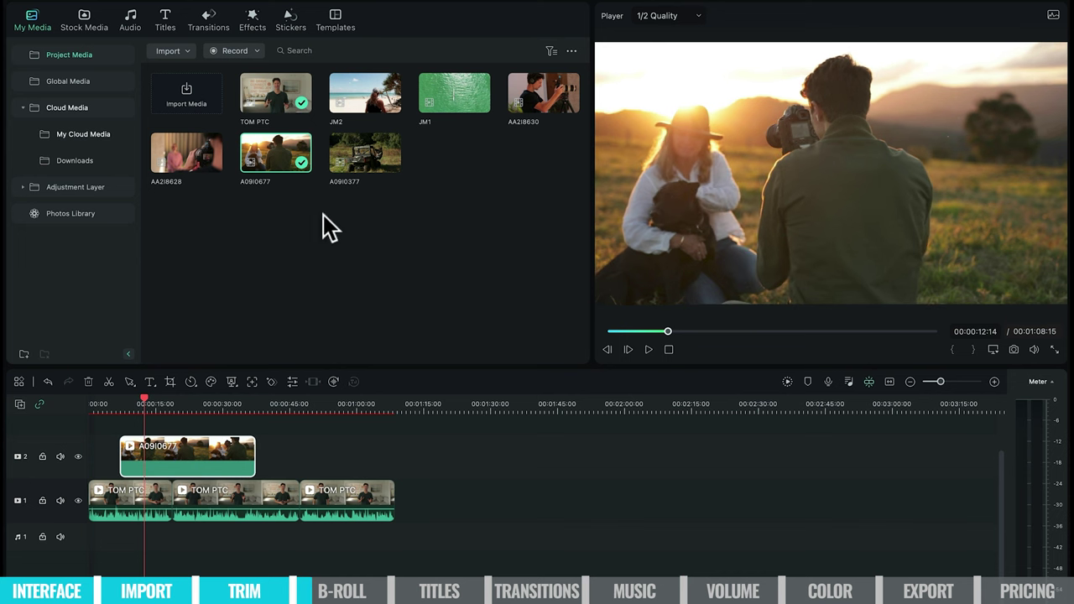
click(375, 94)
drag(366, 109, 276, 457)
click(280, 401)
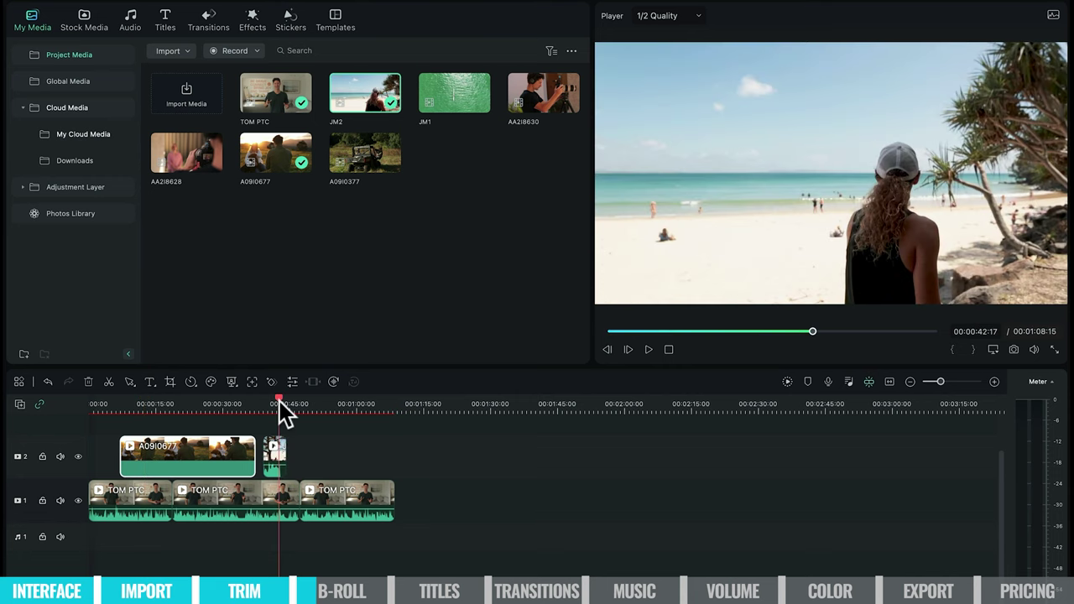
scroll(279, 401, up, 5)
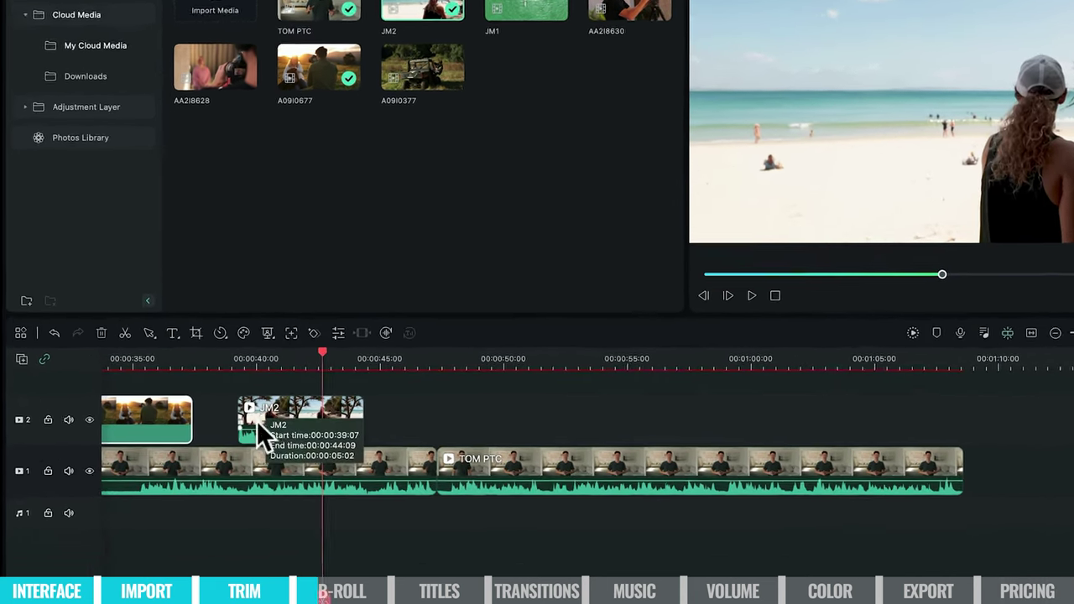
mouse_move(283, 428)
mouse_down()
mouse_move(283, 397)
mouse_move(314, 391)
mouse_move(243, 453)
mouse_move(285, 437)
mouse_up()
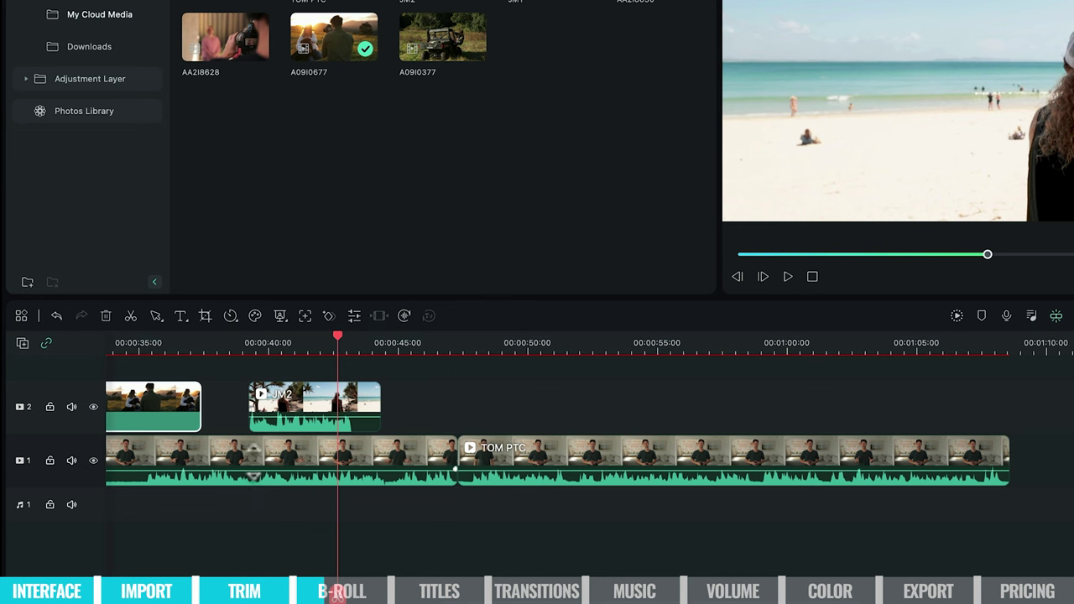
Pull JM2's volume down to silence and mute track 2's audio.
key(super+equal)
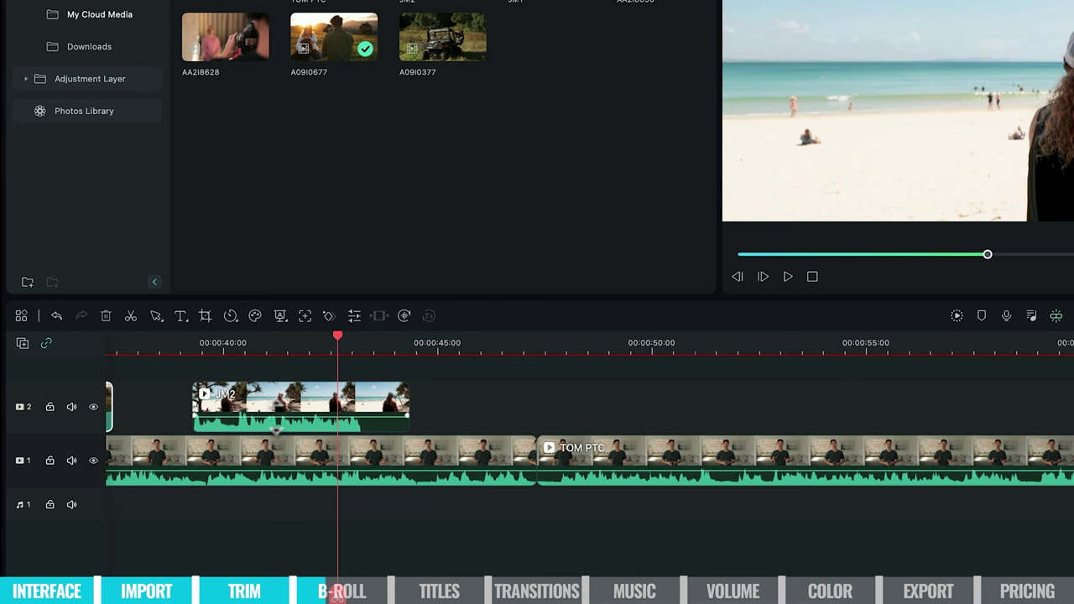
key(super+equal)
key(super+equal)
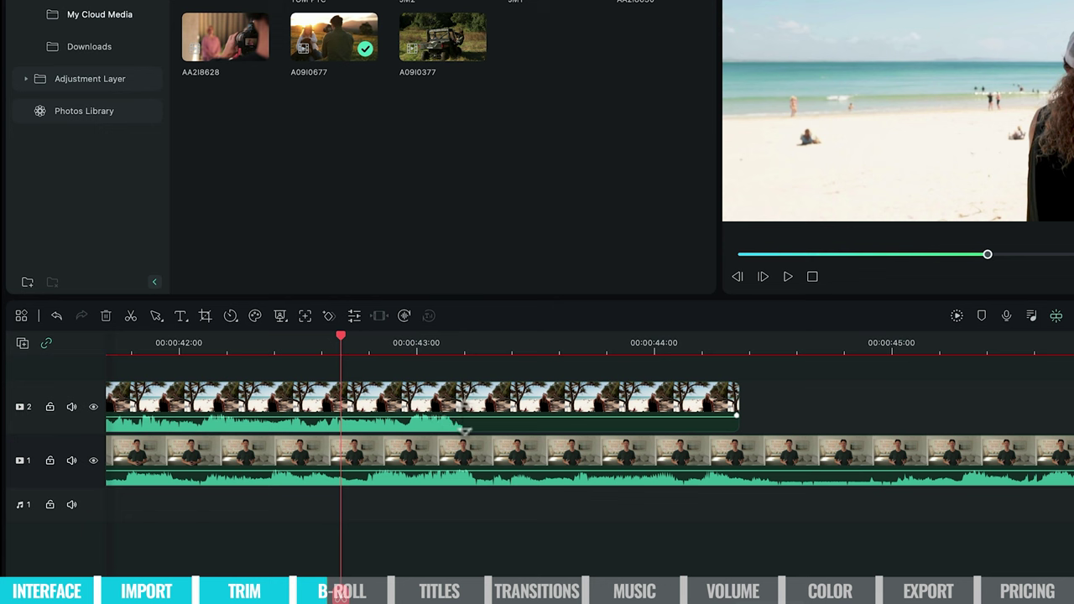
drag(465, 429, 468, 430)
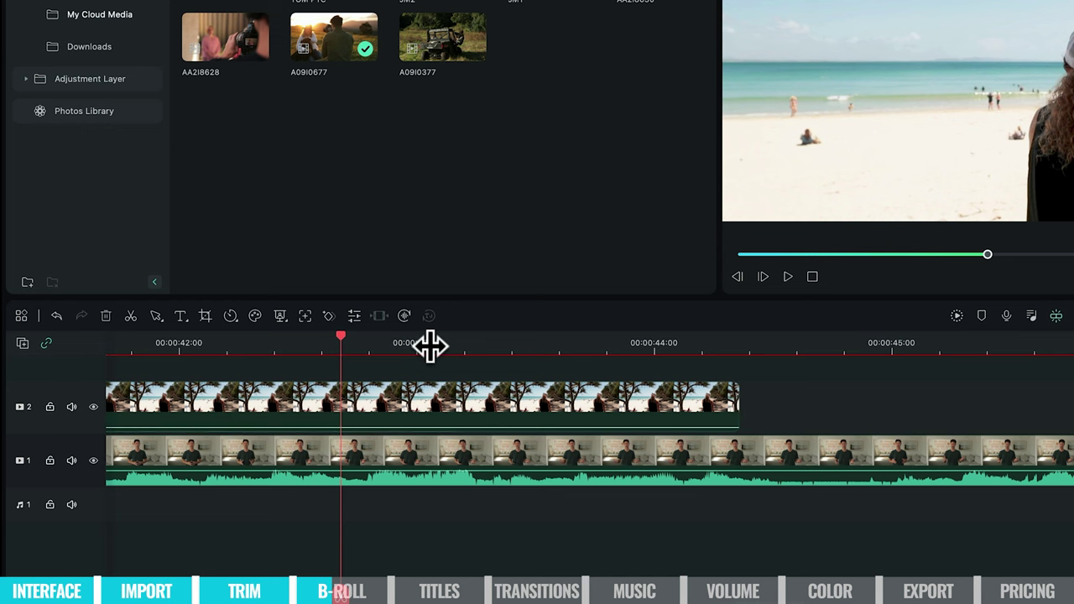
click(71, 408)
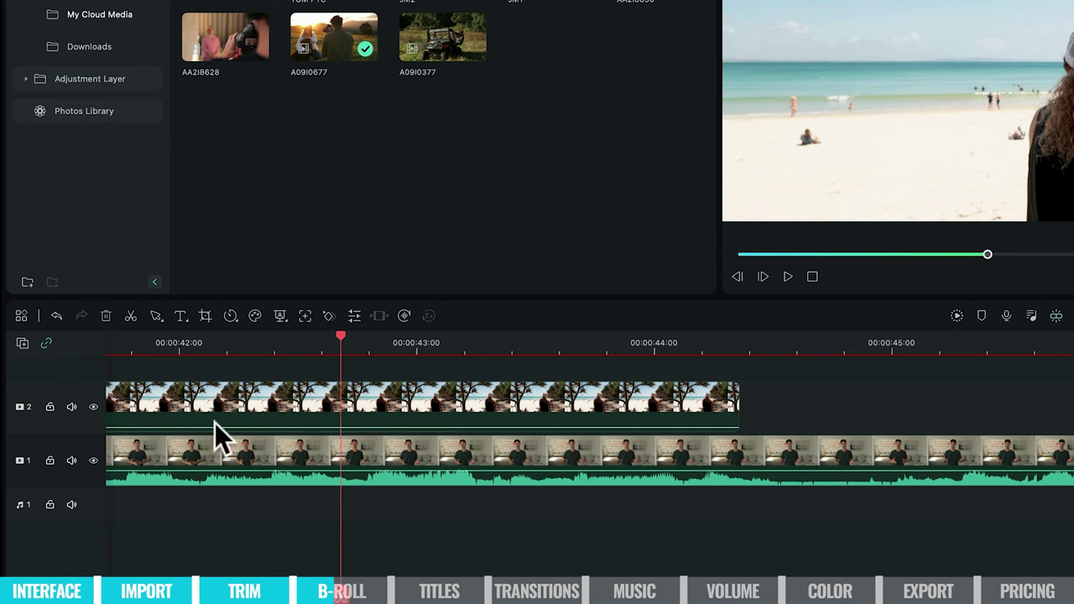
click(72, 407)
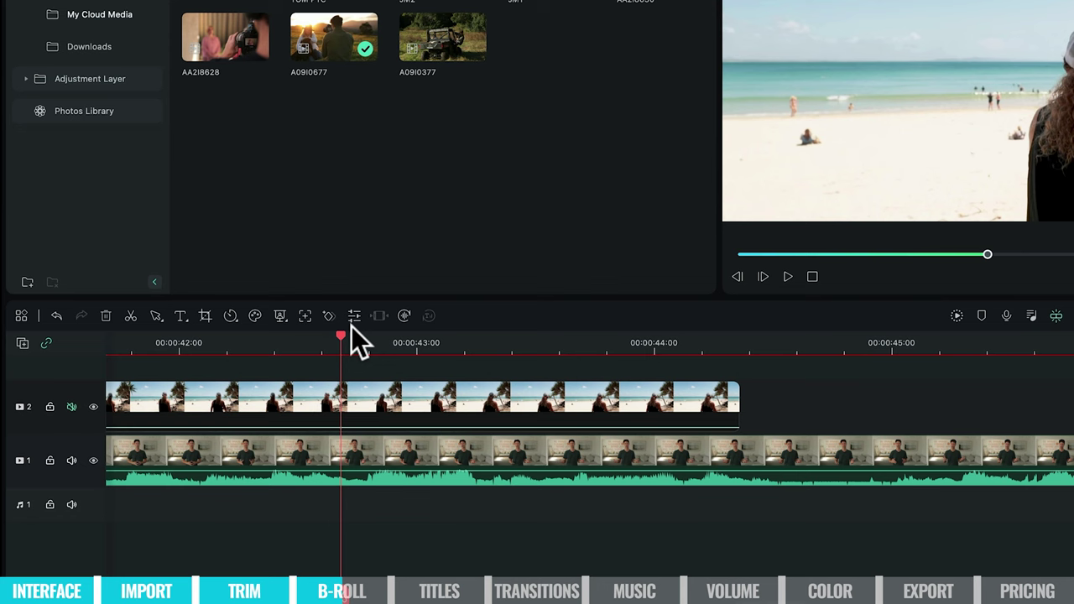
scroll(351, 326, down, 5)
Snap JM2 against the previous B-roll clip and add A09I0377 after JM1 on track 2.
drag(319, 419, 374, 400)
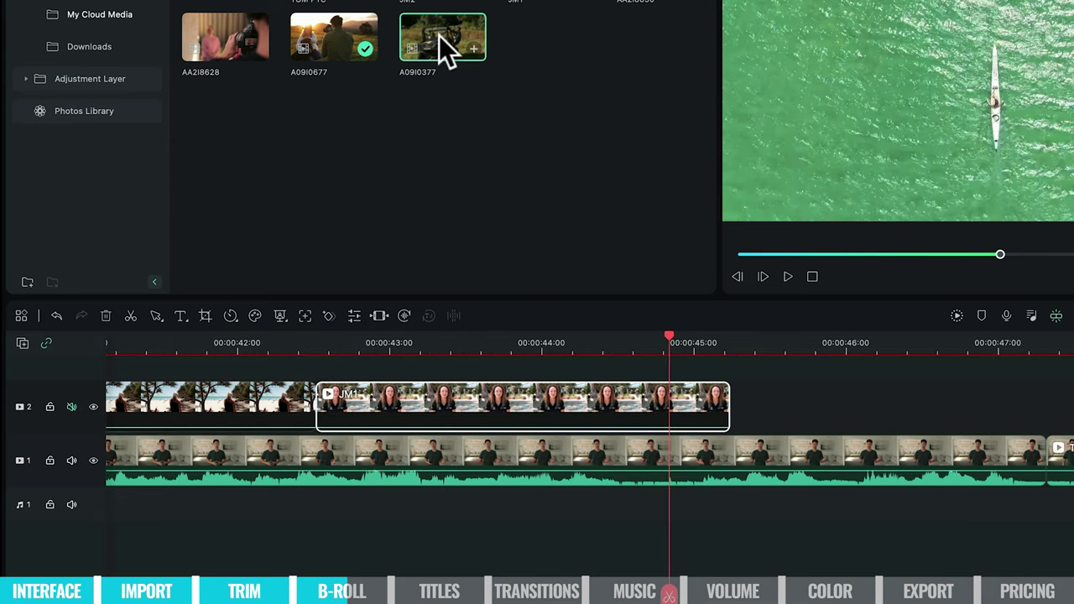
click(439, 36)
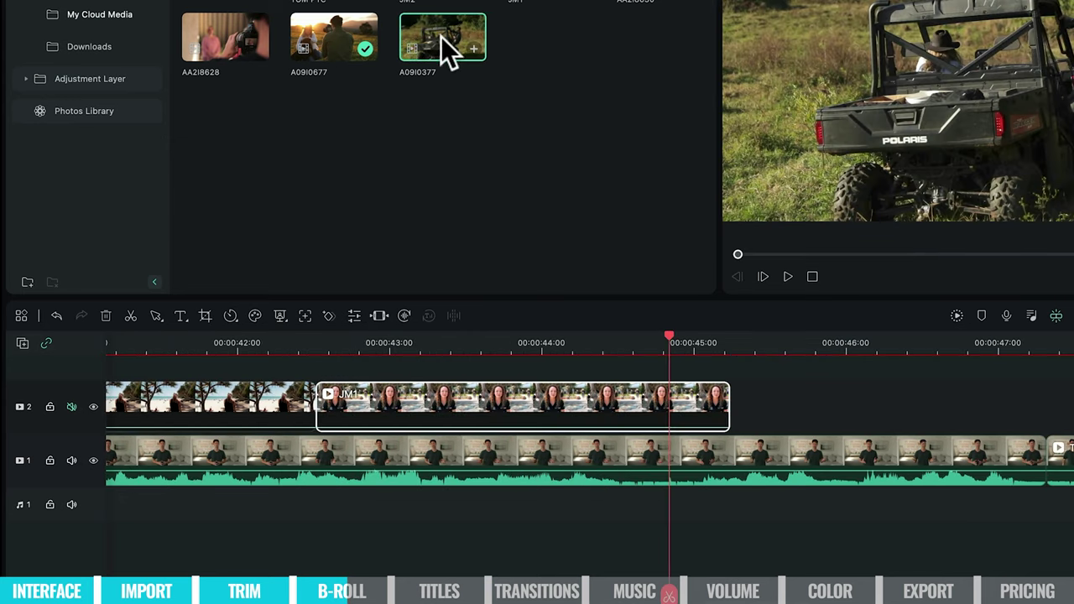
drag(439, 36, 734, 405)
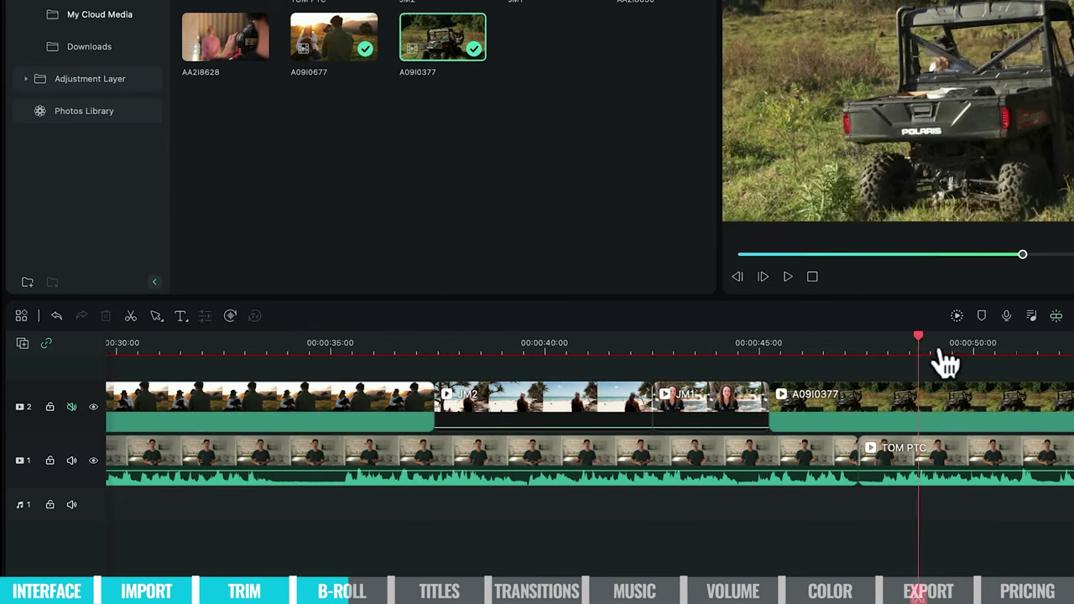
drag(933, 356, 849, 354)
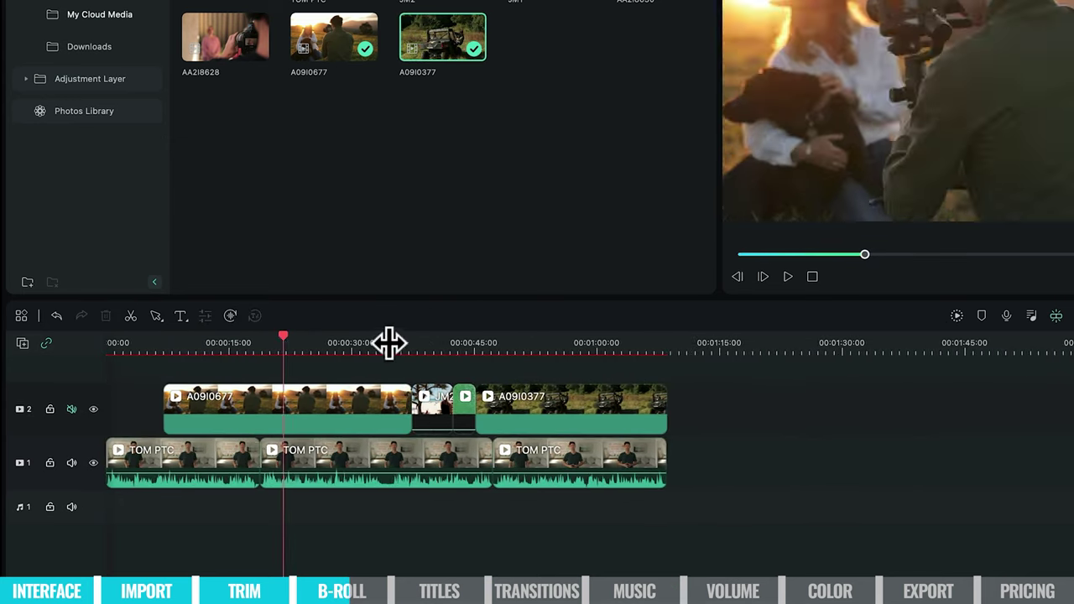
Select and reposition the A09I0677 B-roll clip around the 29-second mark.
click(329, 344)
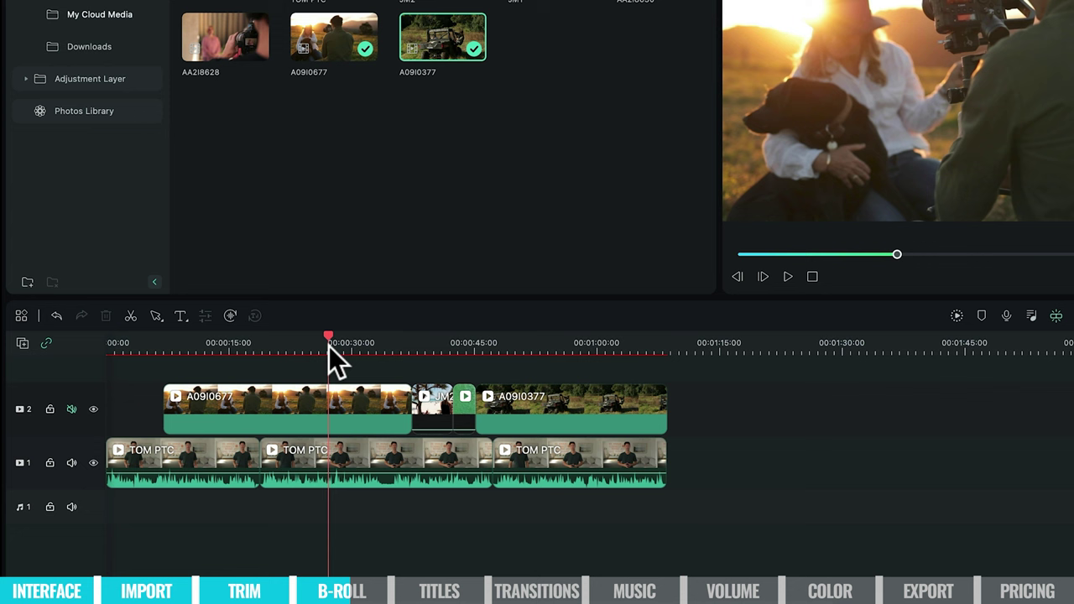
click(296, 412)
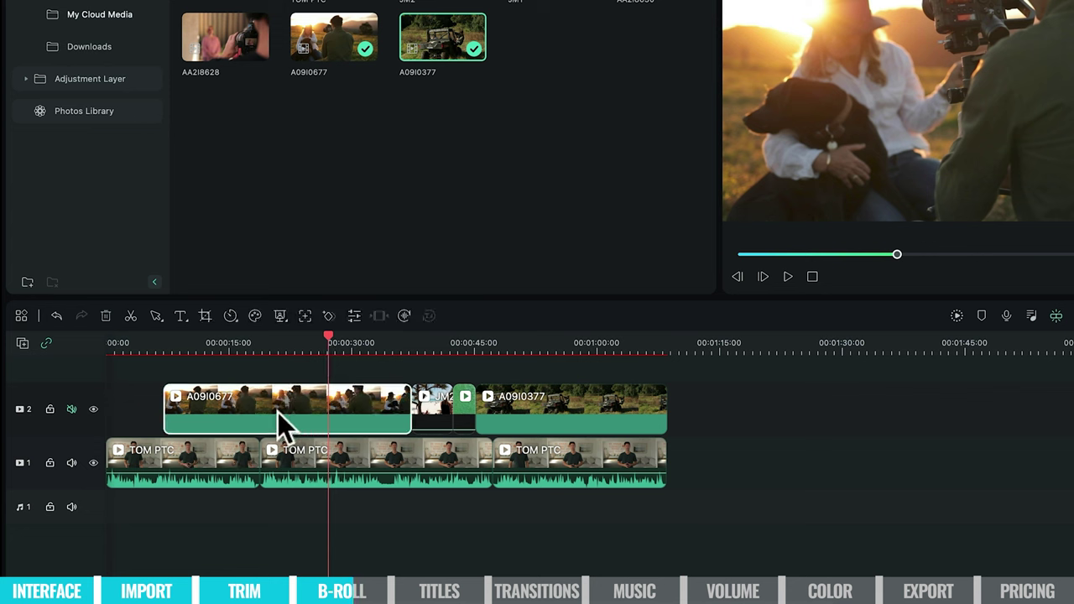
drag(278, 412, 296, 396)
scroll(470, 374, left, 3)
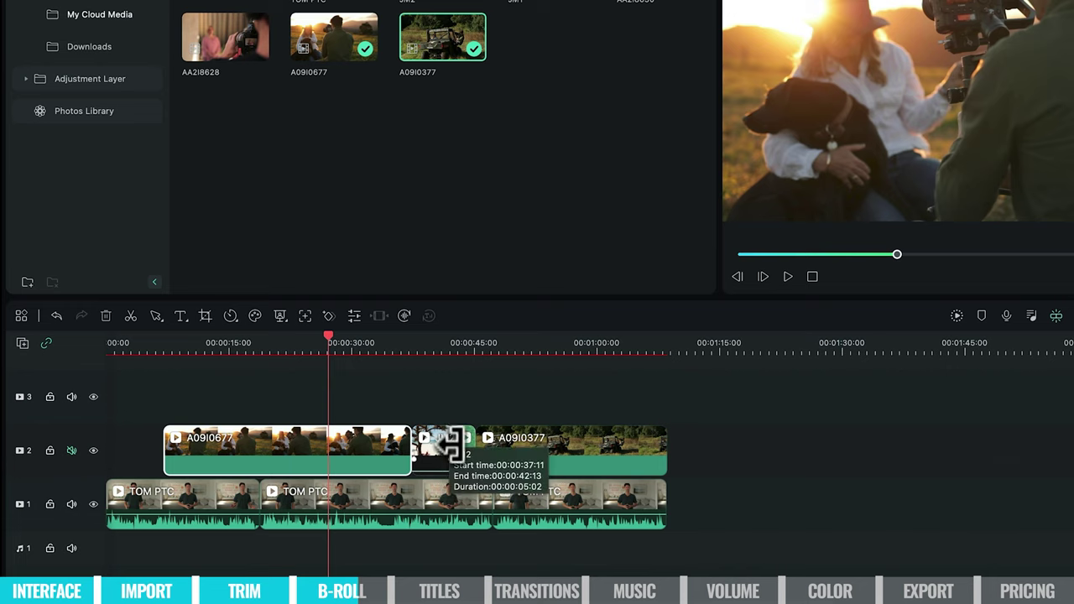
scroll(404, 420, right, 3)
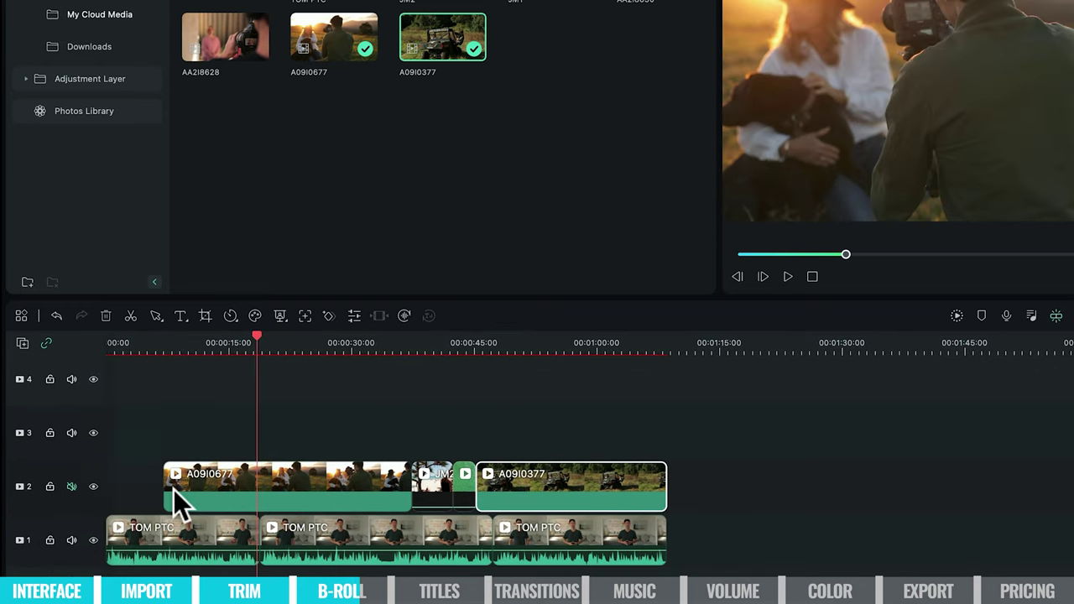
scroll(173, 489, left, 3)
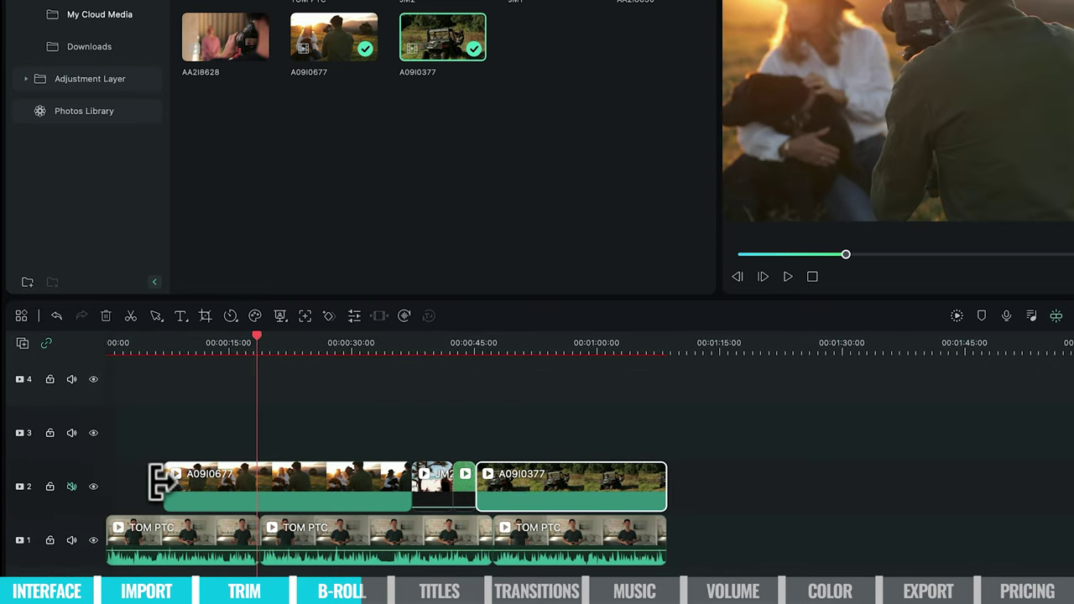
scroll(164, 481, up, 5)
scroll(365, 500, down, 2)
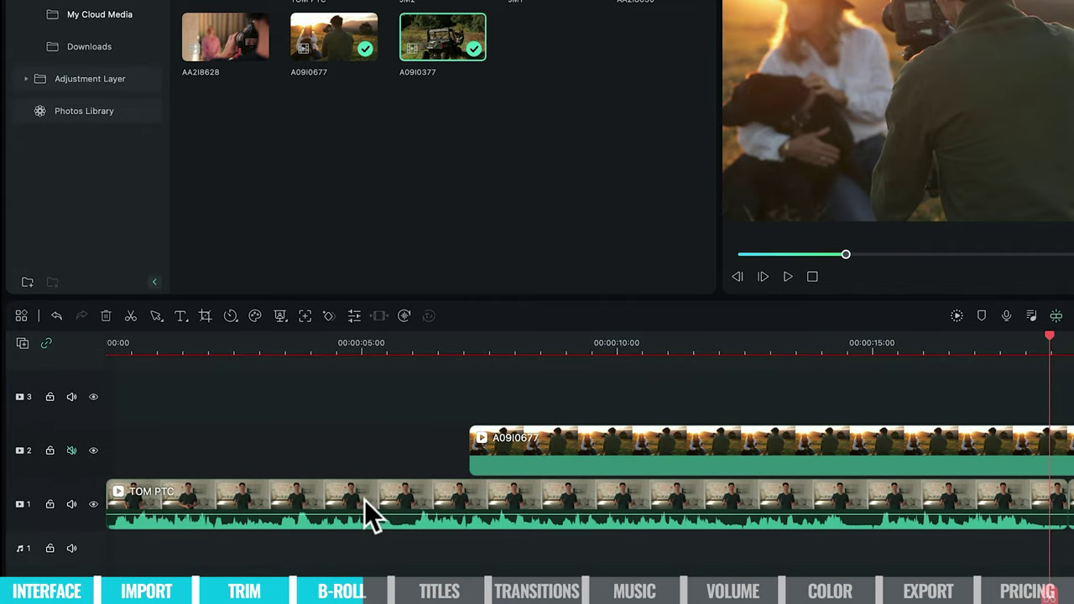
Split only A09I0677 at about 00:00:12:14, undoing the splits that cut both tracks.
drag(470, 453, 551, 452)
click(747, 343)
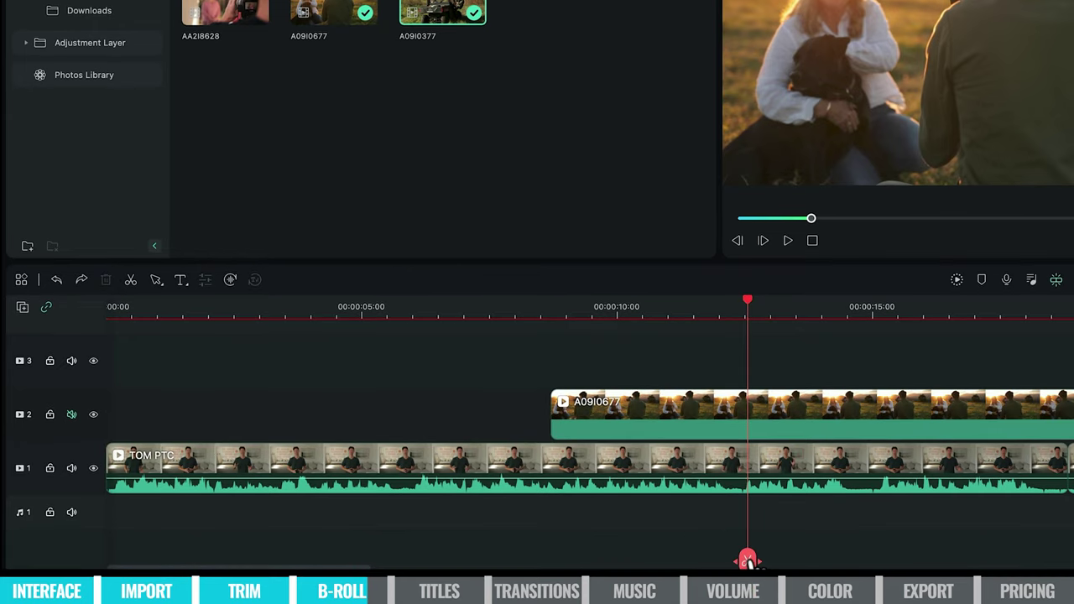
click(747, 559)
key(ctrl+z)
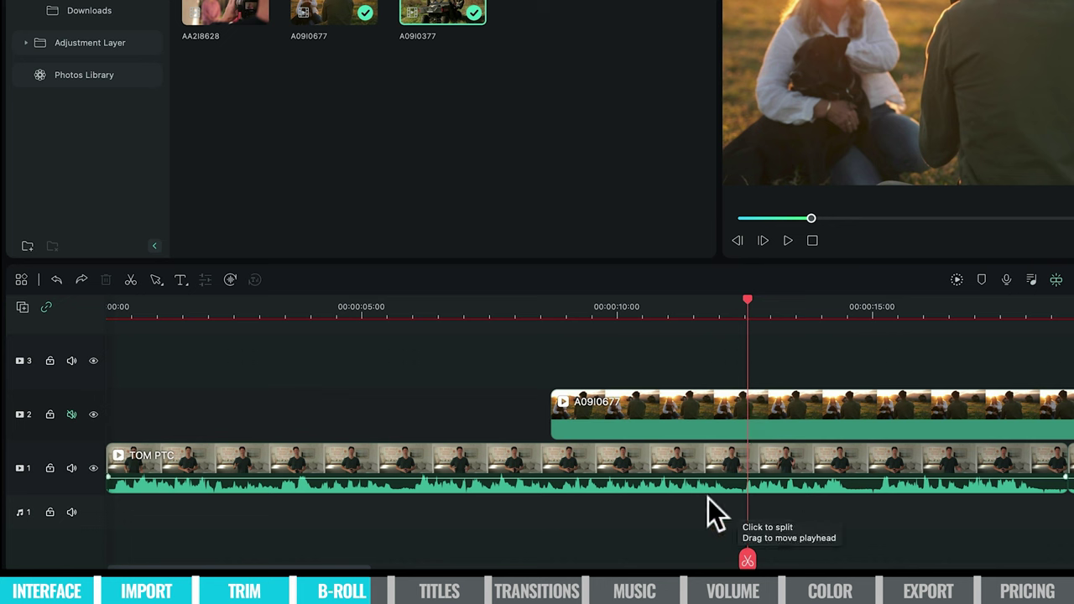
click(747, 559)
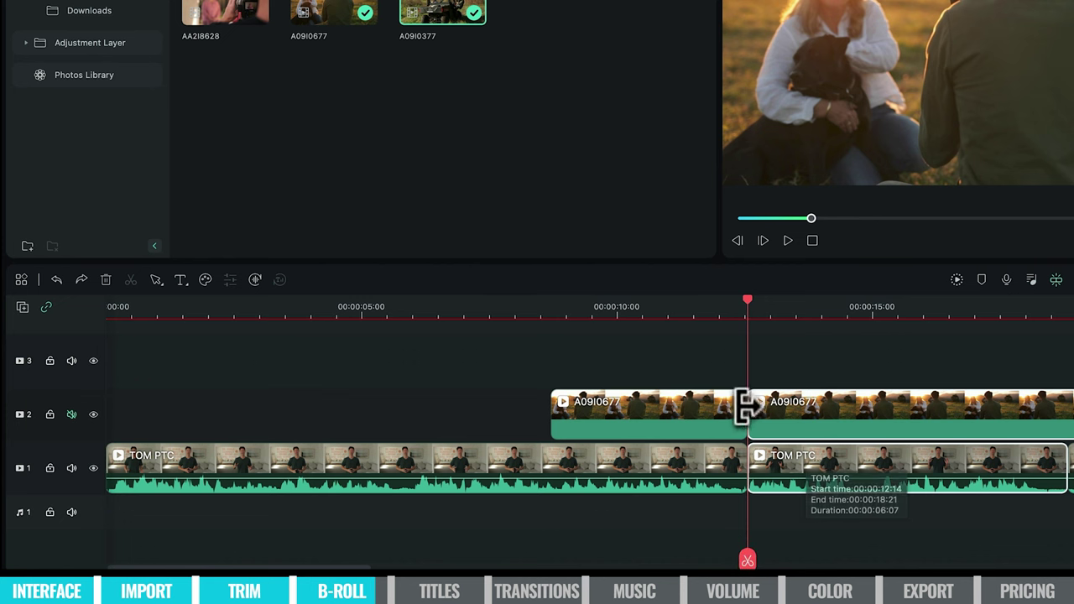
key(ctrl+z)
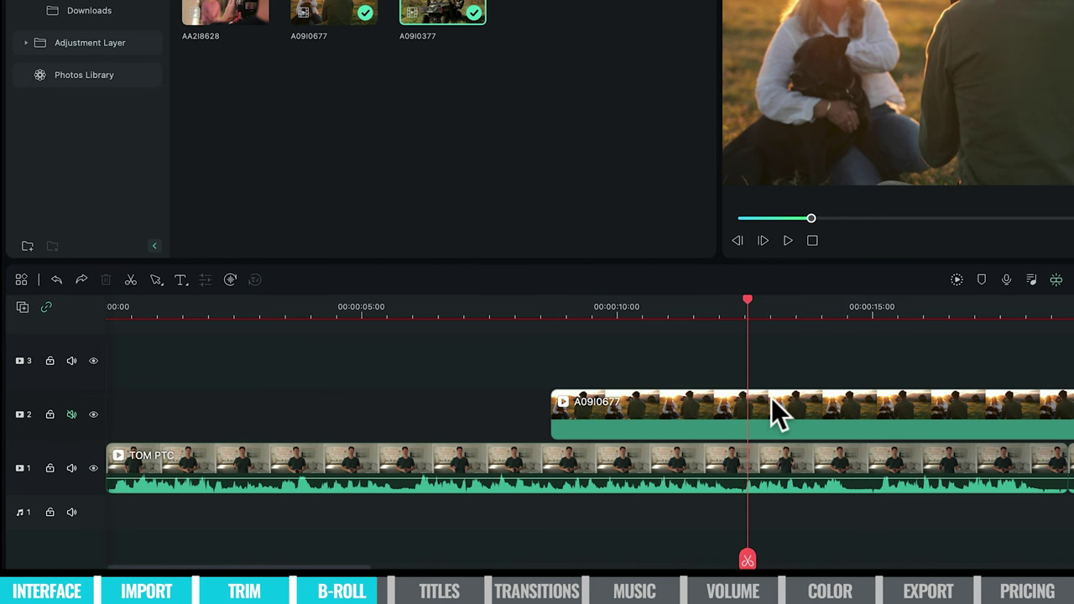
click(746, 560)
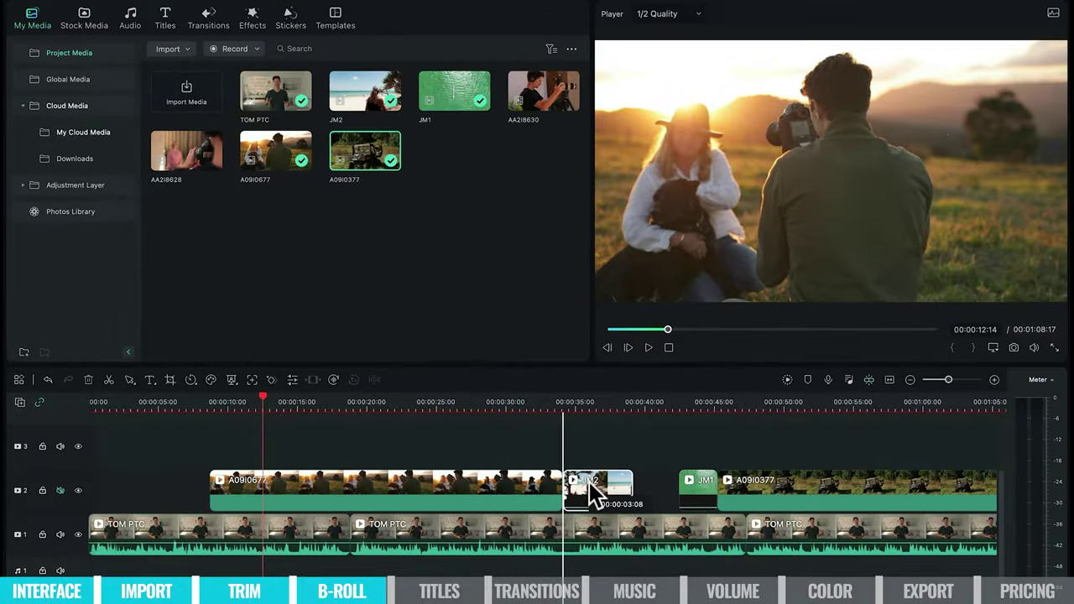
Shorten A09I0377 on track 2 by dragging its right edge to the left.
scroll(750, 480, down, 5)
scroll(683, 494, up, 5)
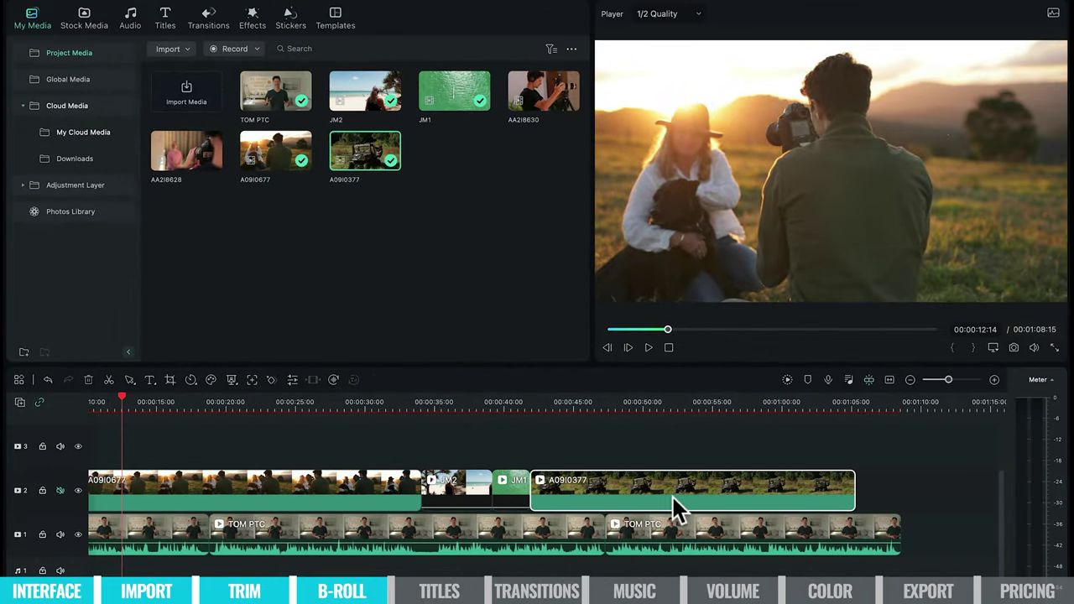
drag(854, 487, 653, 491)
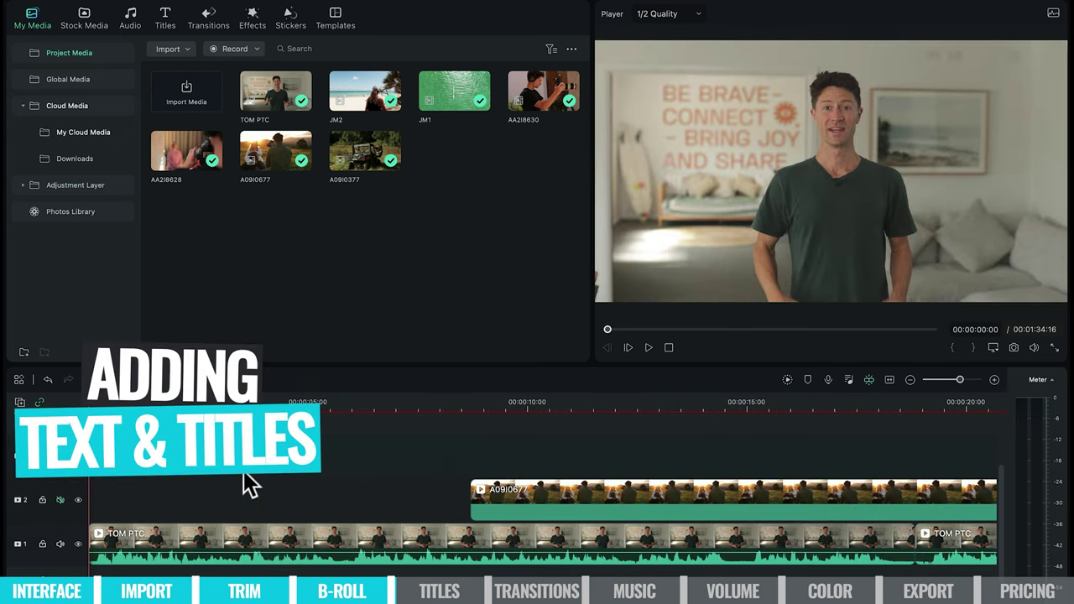
Browse the Titles library, previewing the Neon Pack Opener and Title 29 titles.
click(165, 17)
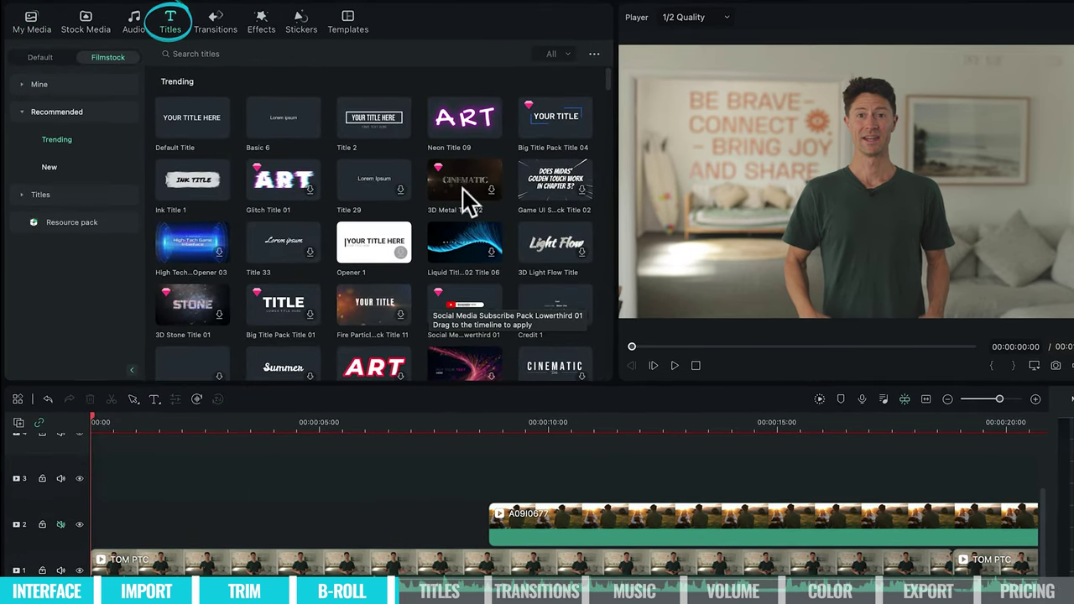
scroll(365, 302, down, 3)
scroll(356, 306, down, 3)
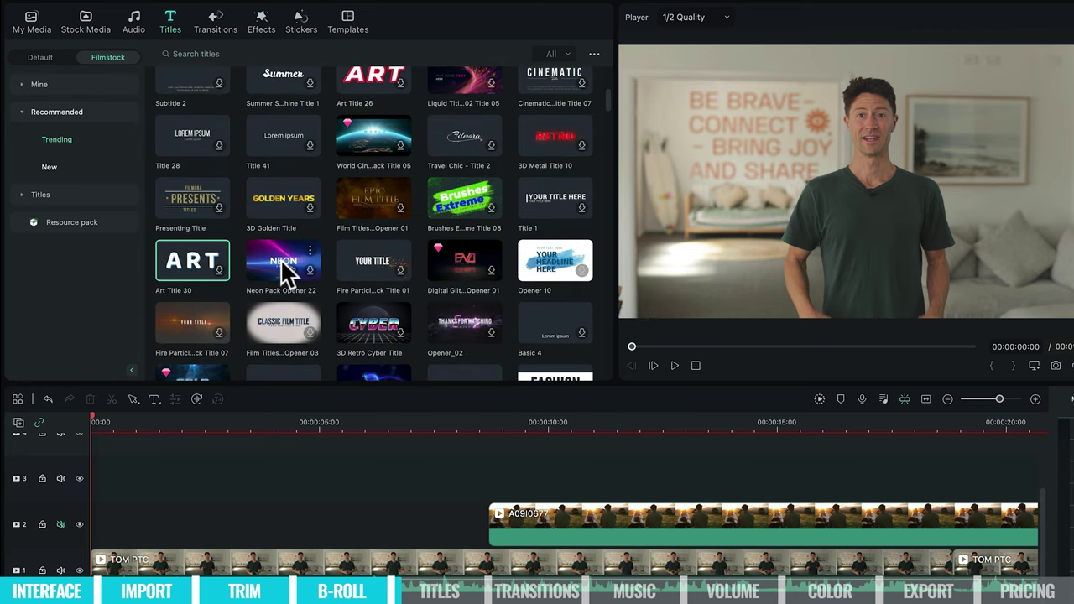
click(318, 252)
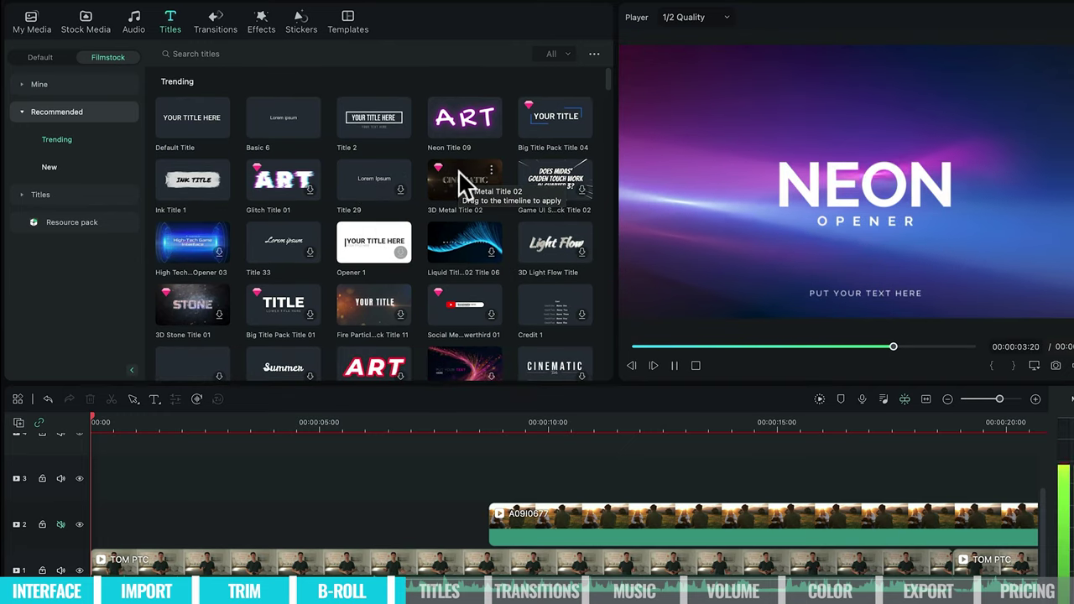
click(367, 173)
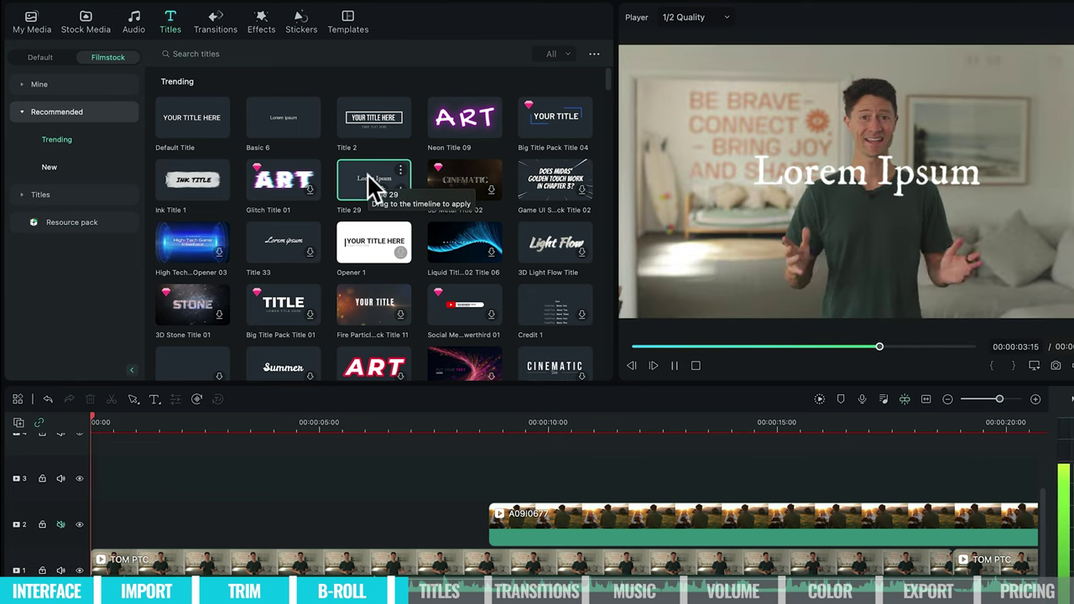
Add Big Title Pack Title 04 at the timeline start and select its YOUR TITLE clip for editing.
click(551, 119)
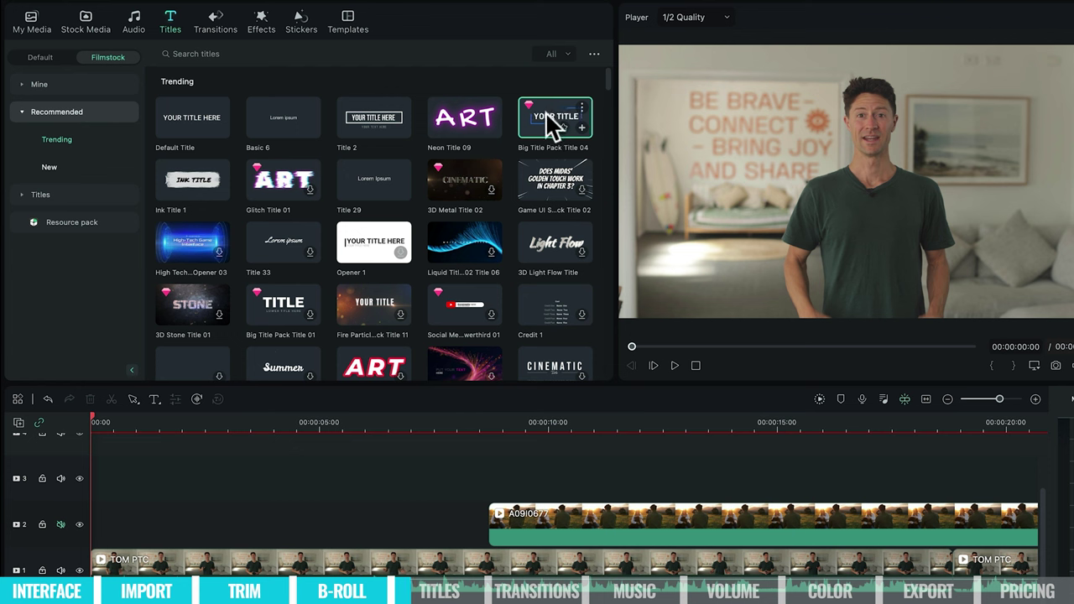
drag(546, 112, 172, 495)
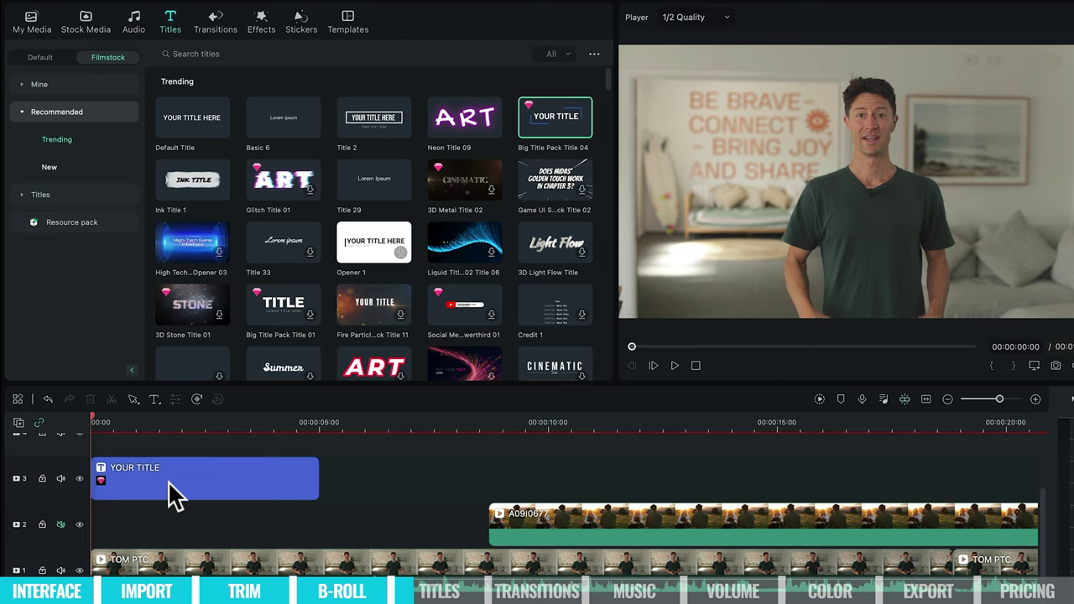
key(ctrl+z)
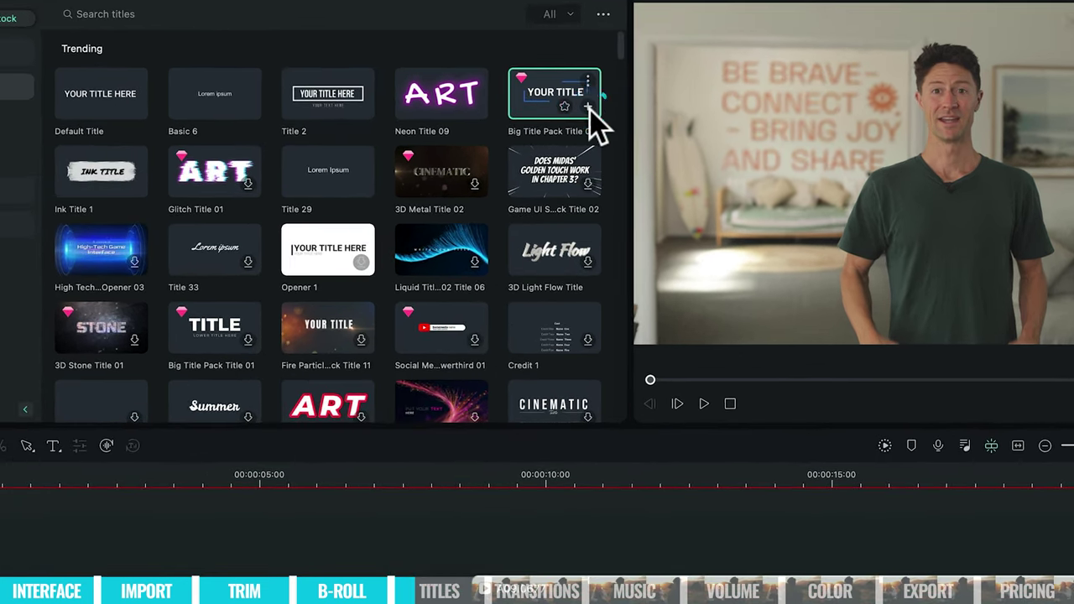
click(583, 129)
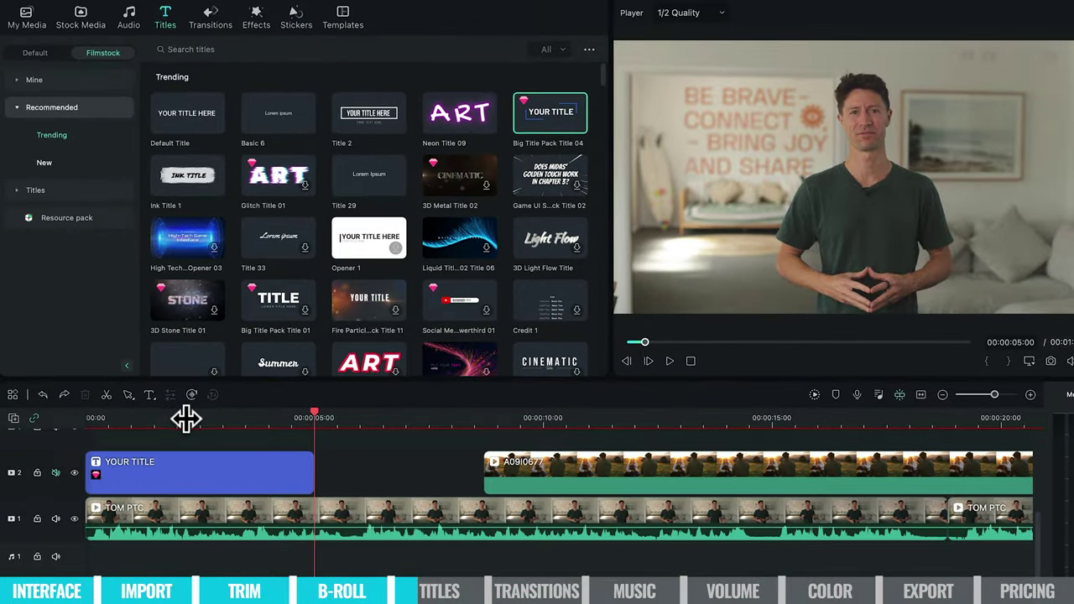
click(136, 436)
click(225, 503)
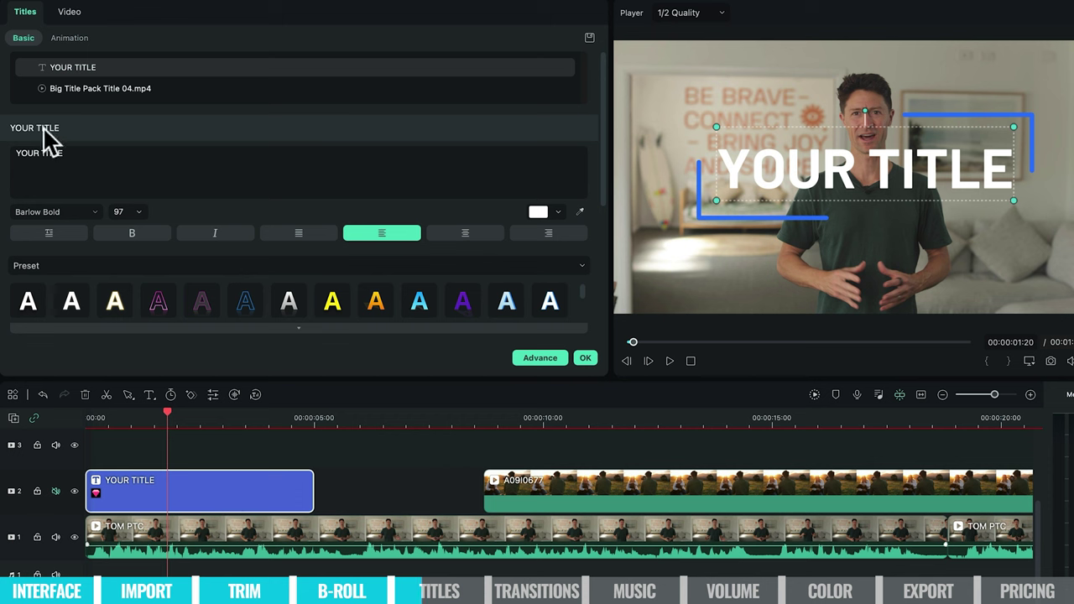
Replace the placeholder title text with the presenter's name in Barlow Bold size 43.
drag(92, 156, 2, 156)
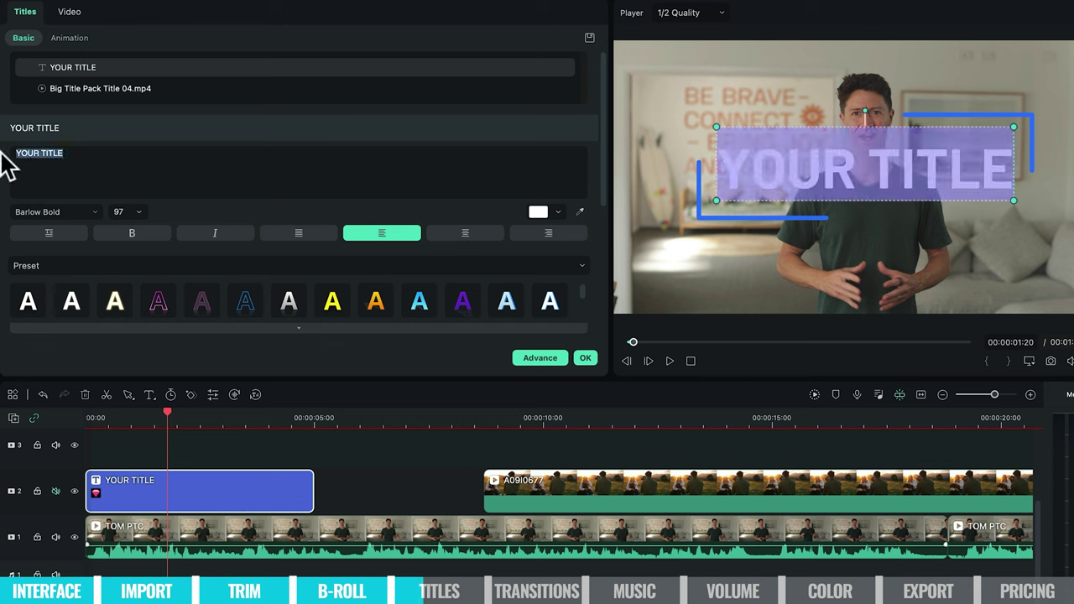
text(TOM RA)
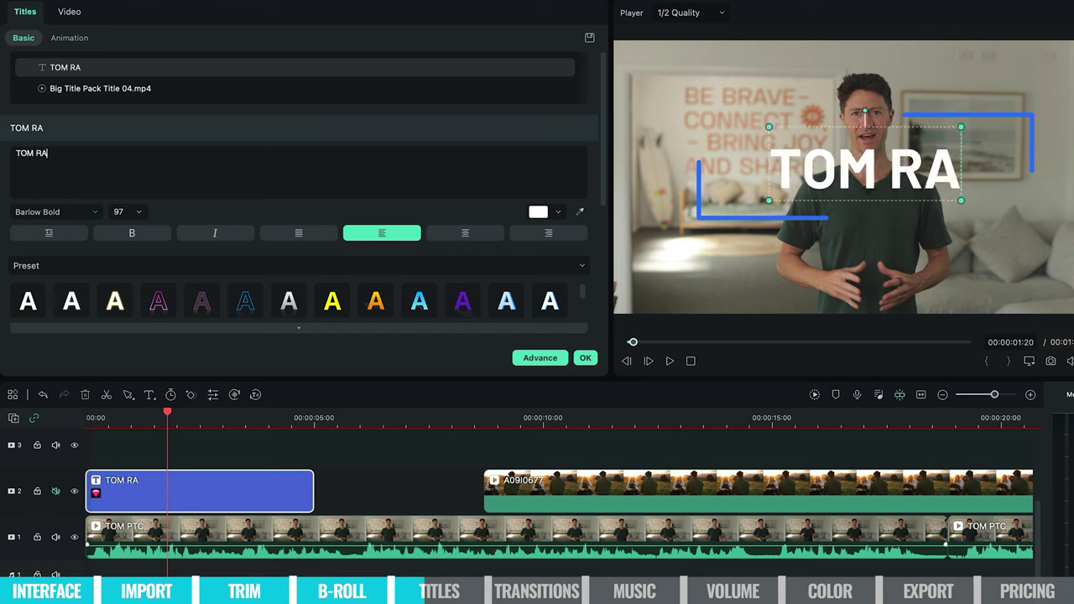
text(WLINS)
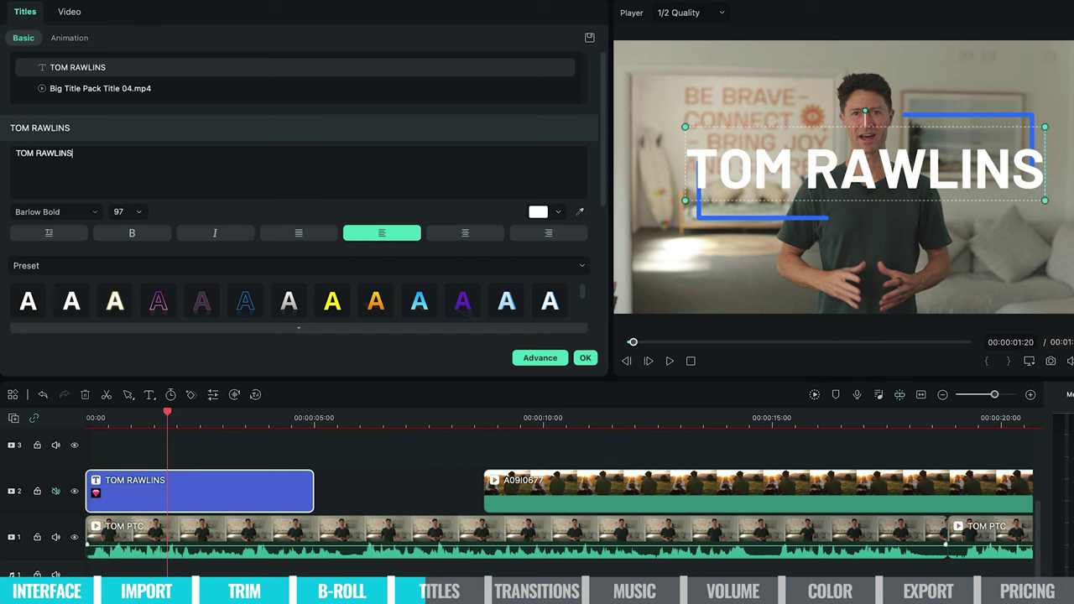
click(99, 89)
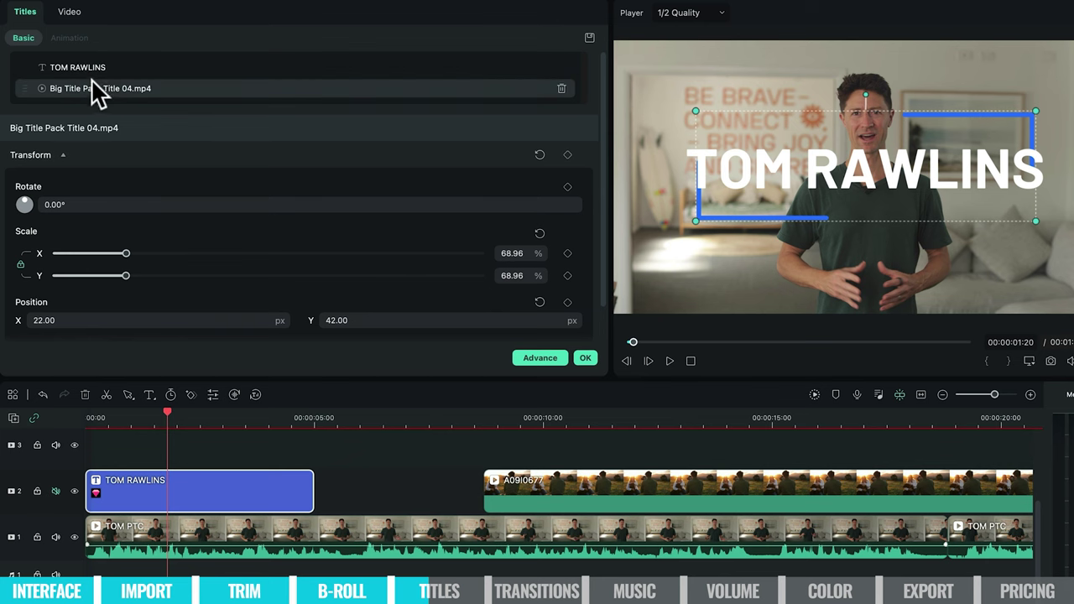
click(85, 67)
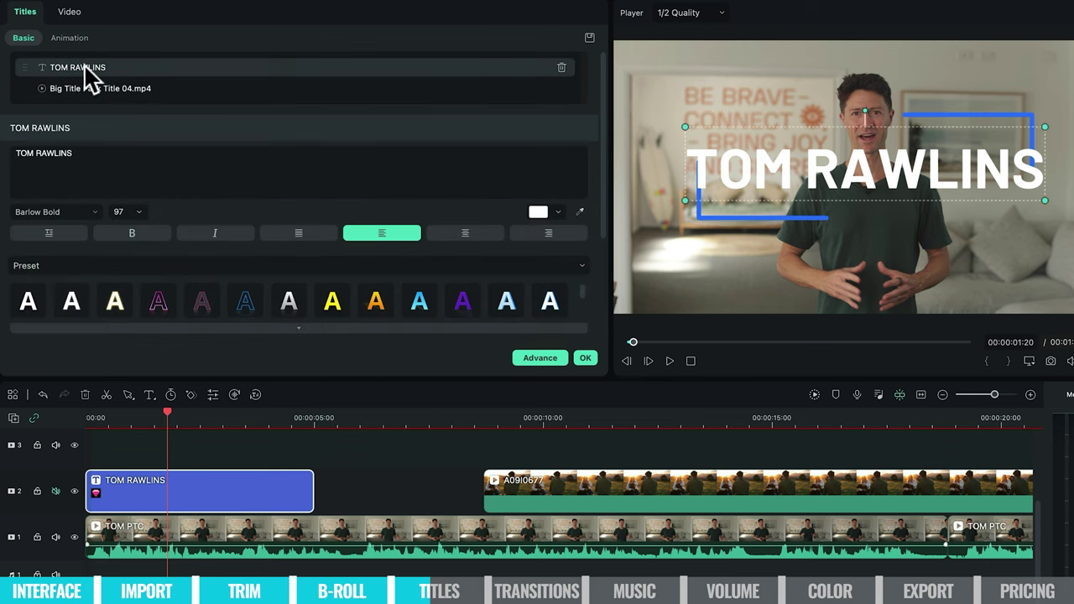
Move the title graphic and name text to the lower-left, scaled to 32.74%.
click(82, 79)
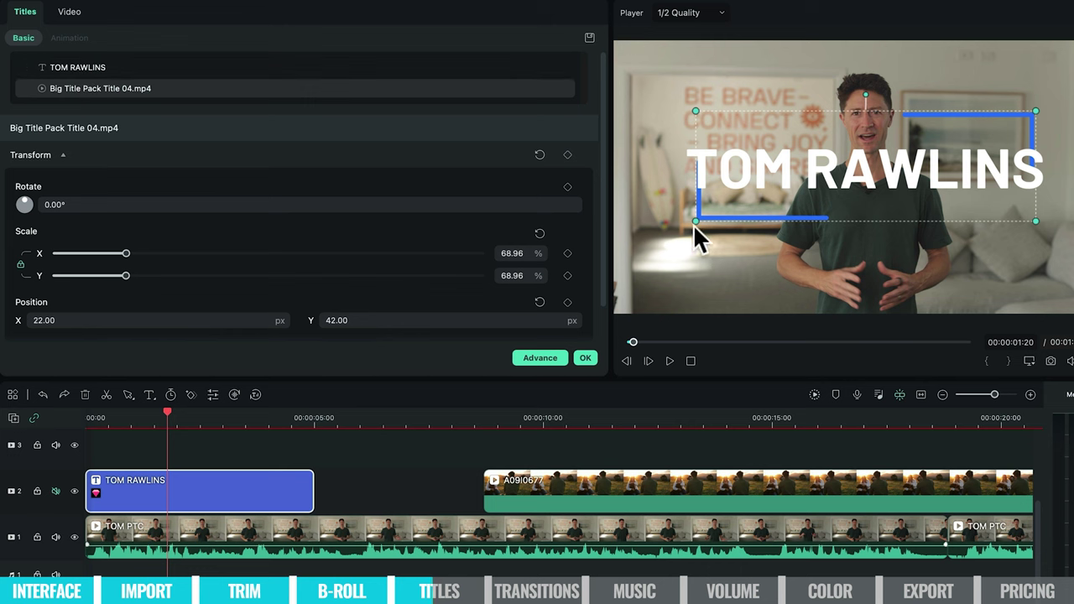
drag(721, 213, 668, 276)
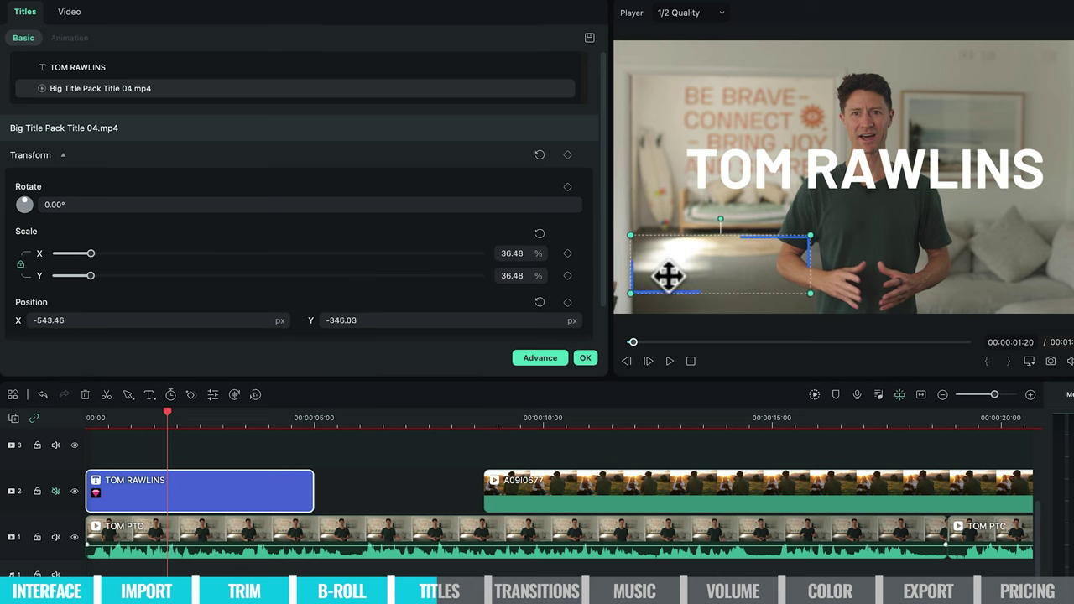
click(846, 168)
drag(892, 187, 691, 266)
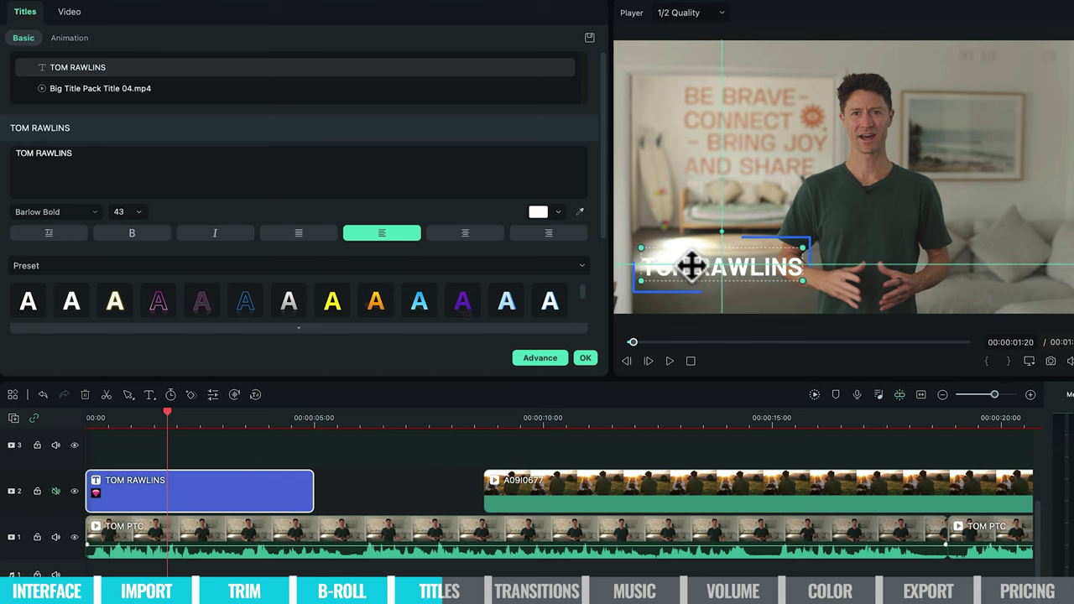
click(811, 235)
click(720, 266)
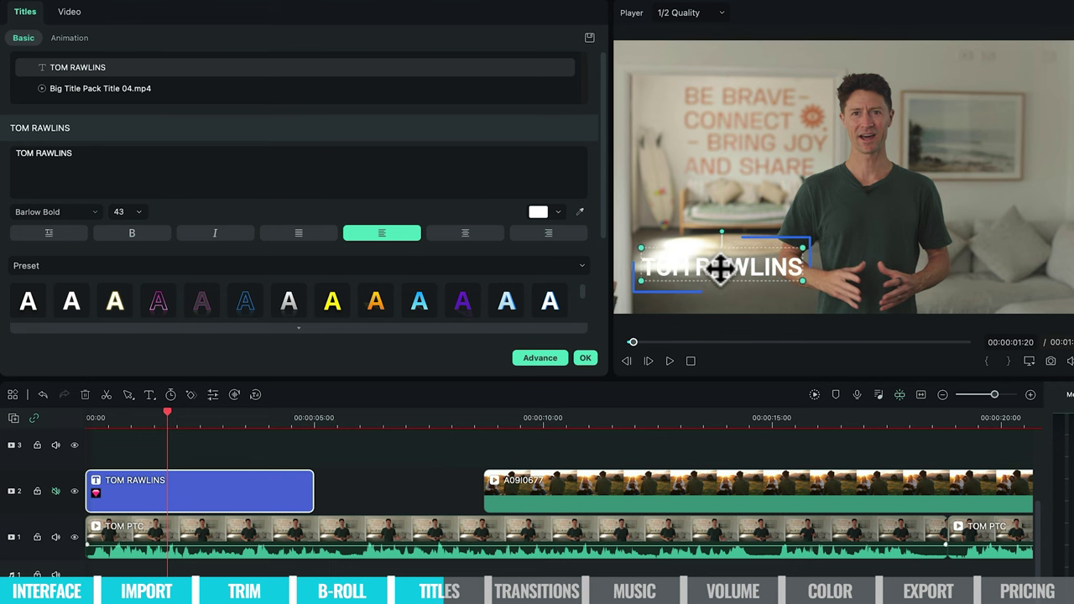
scroll(131, 204, down, 5)
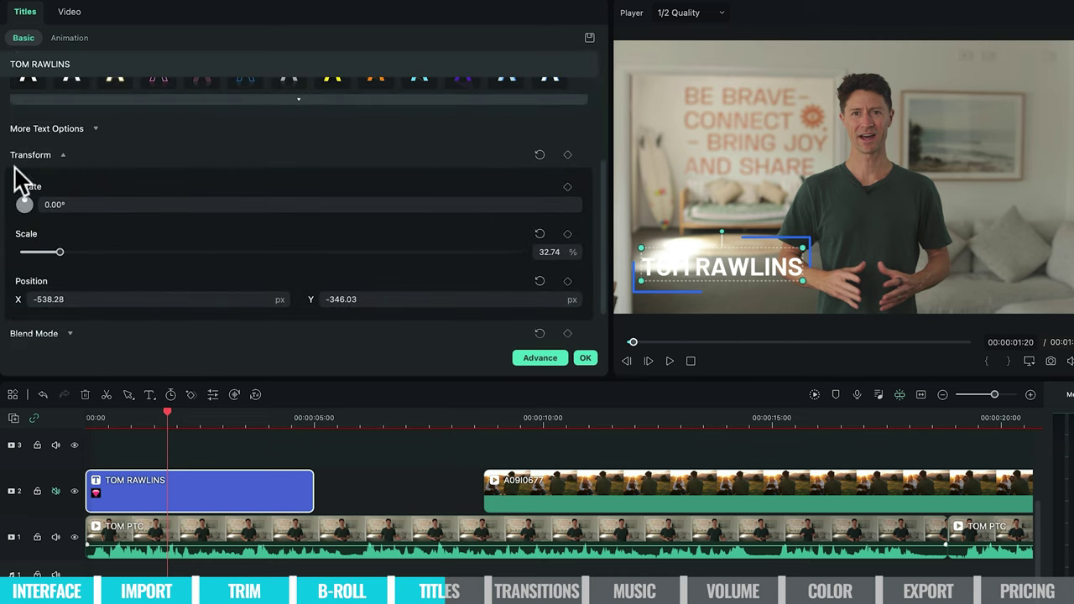
Resize the name text and move it and the blue frame graphic to the lower-right.
scroll(95, 300, down, 1)
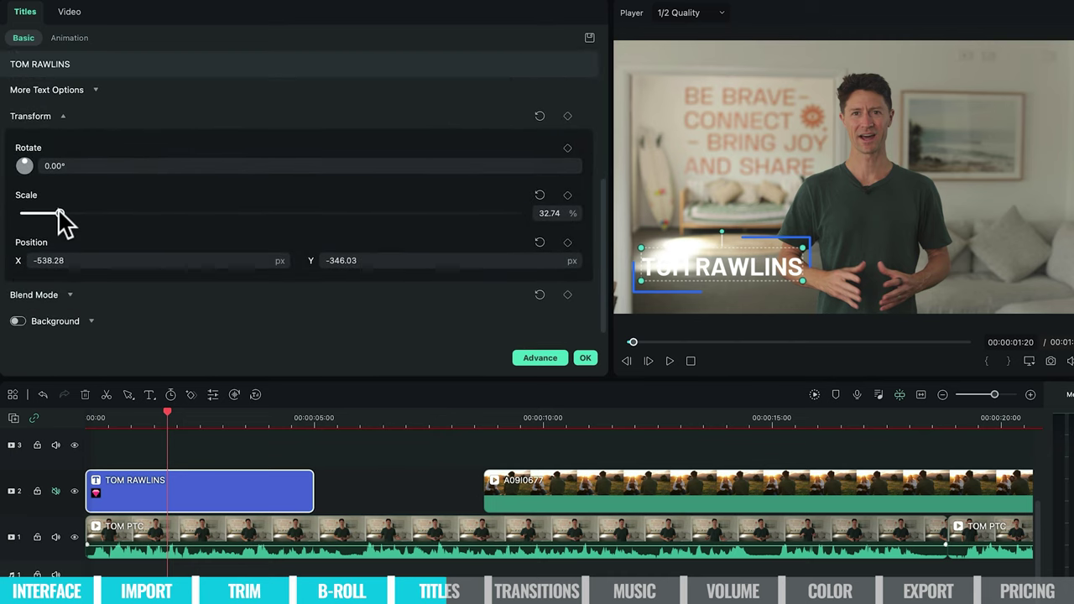
drag(58, 212, 58, 238)
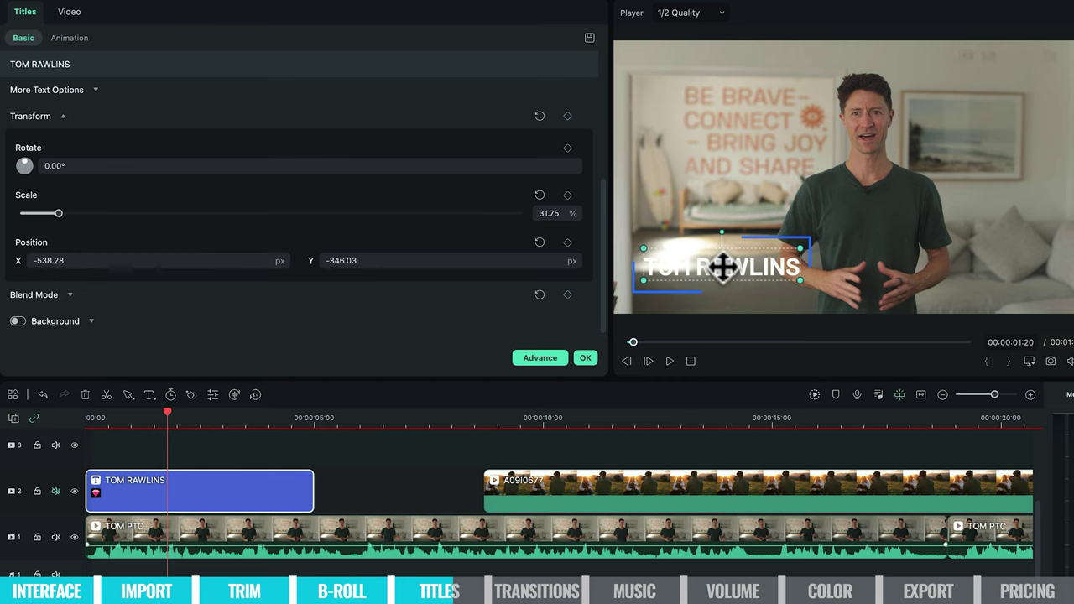
drag(723, 266, 963, 277)
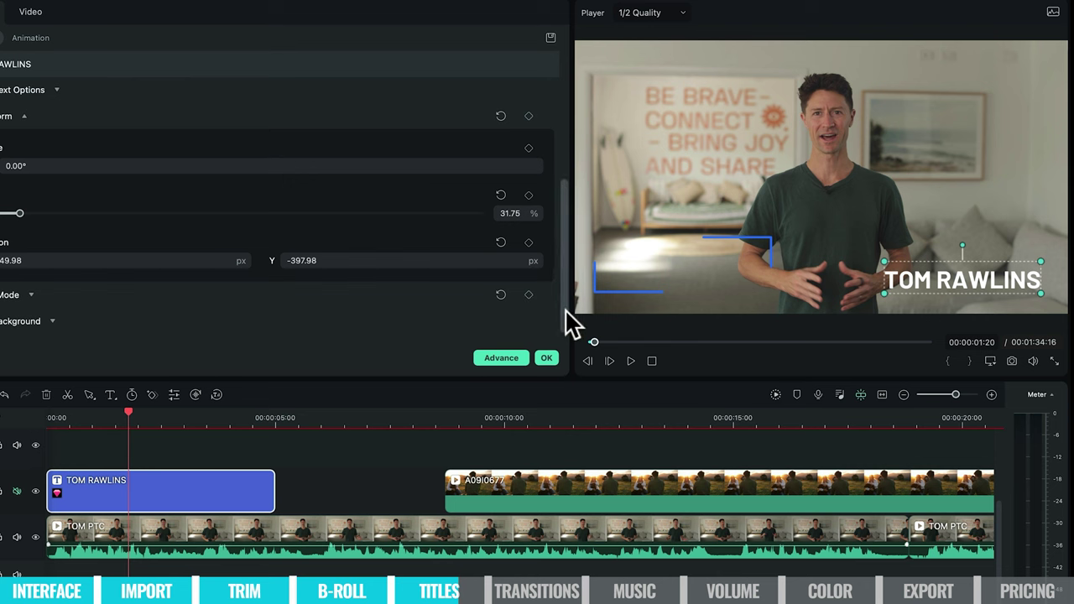
click(598, 286)
drag(598, 287, 875, 295)
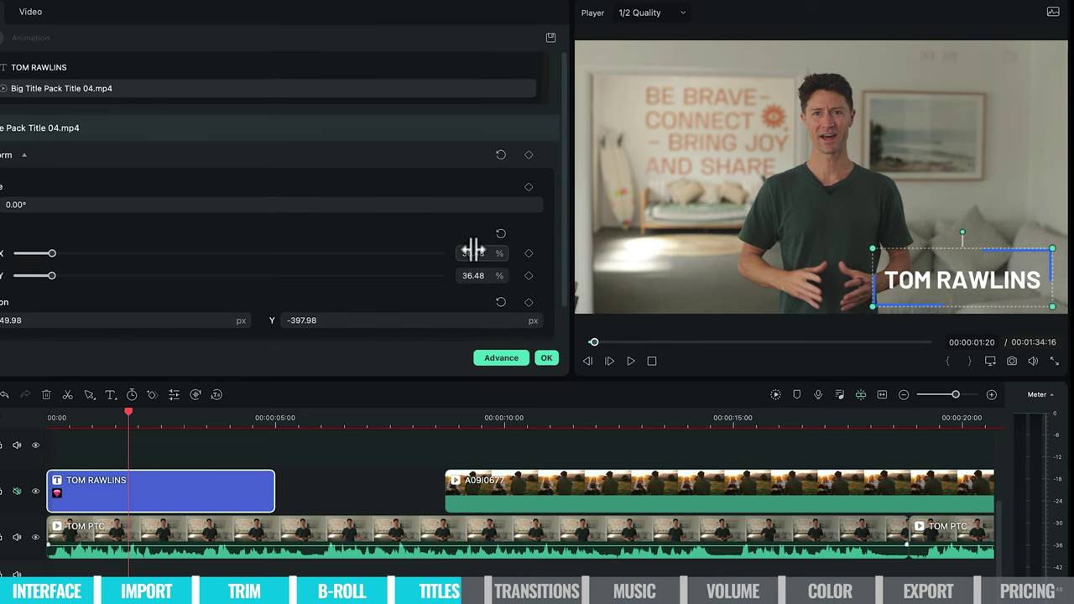
Play the video from the beginning to review the lower-third title.
drag(110, 420, 46, 434)
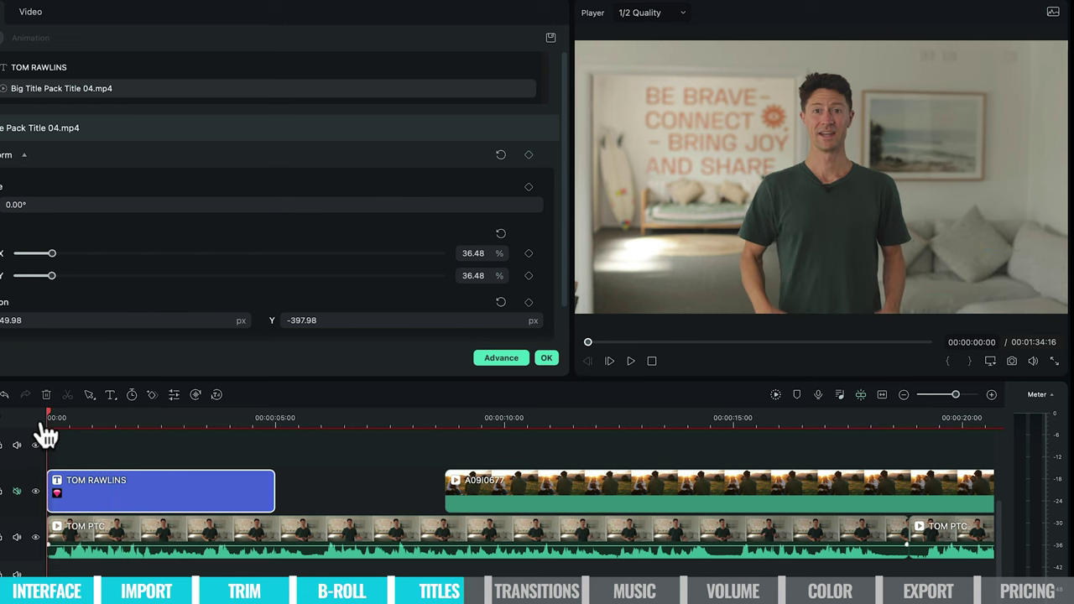
key(space)
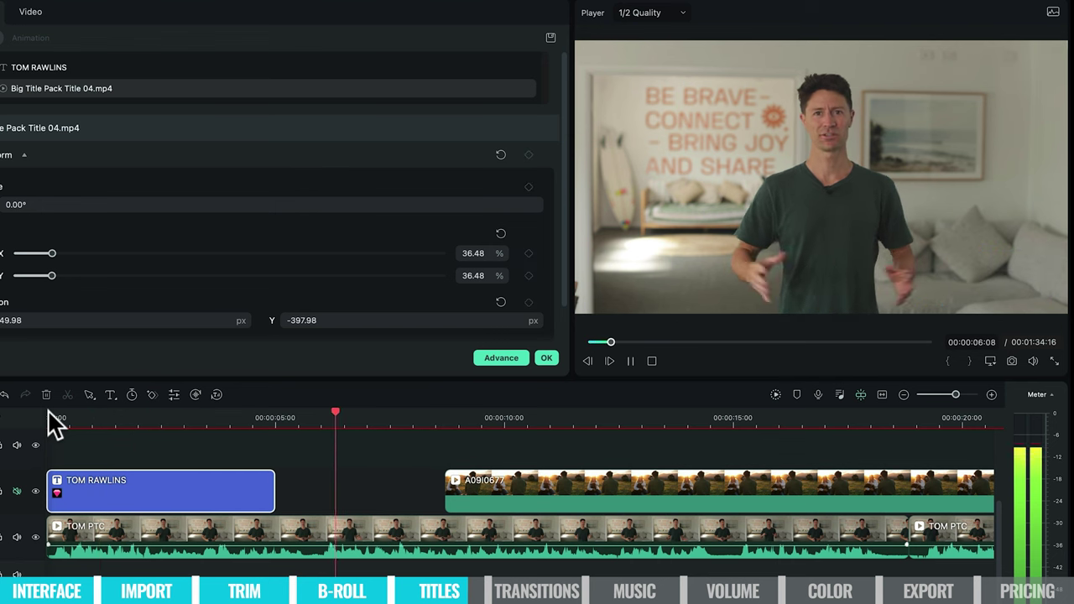
key(space)
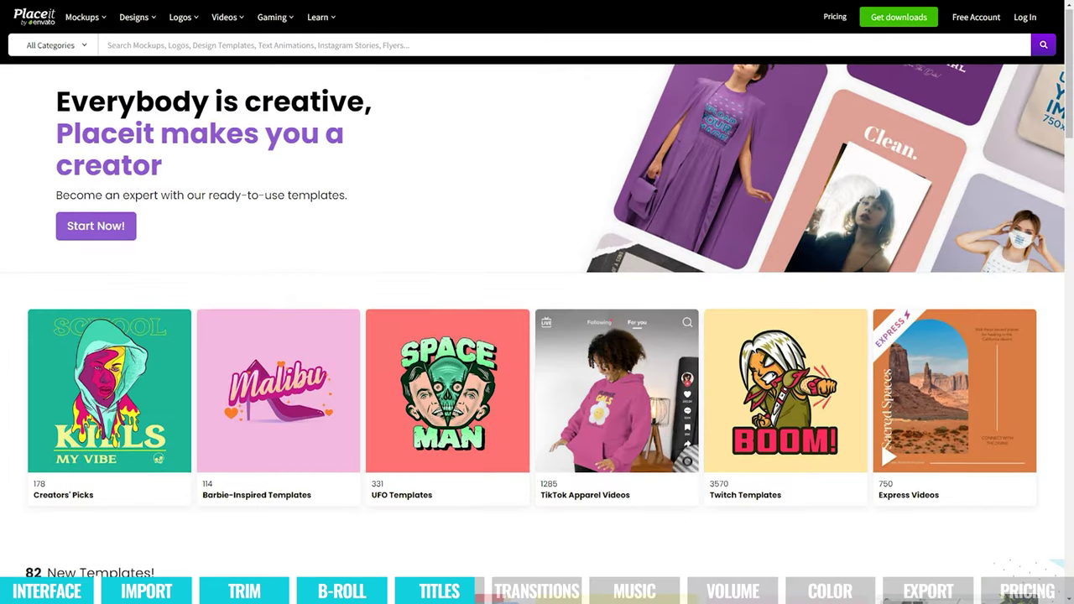
scroll(537, 335, down, 1)
scroll(537, 336, down, 3)
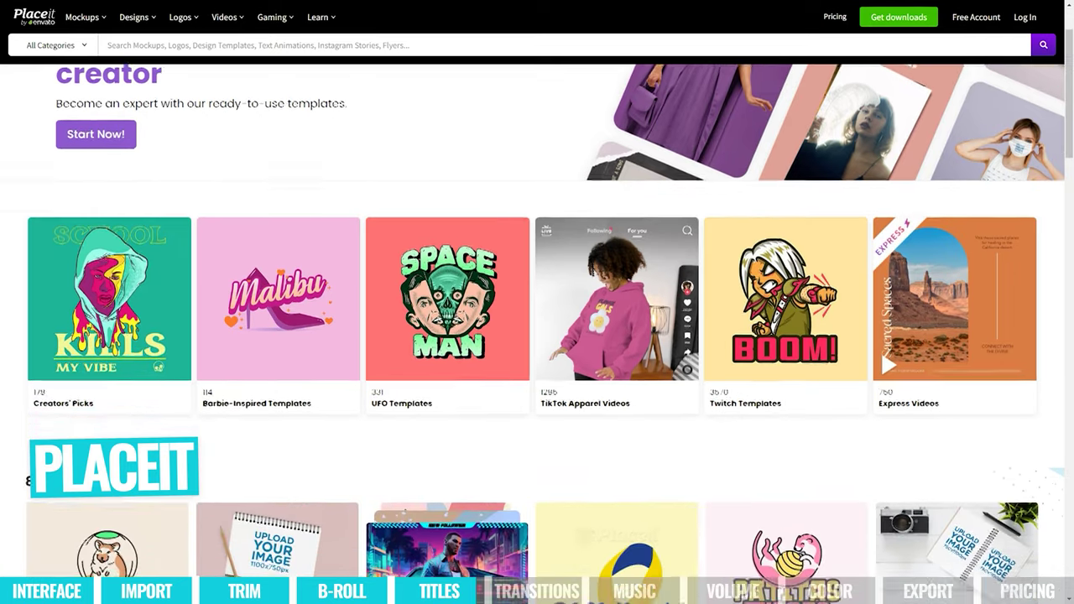
scroll(537, 336, down, 3)
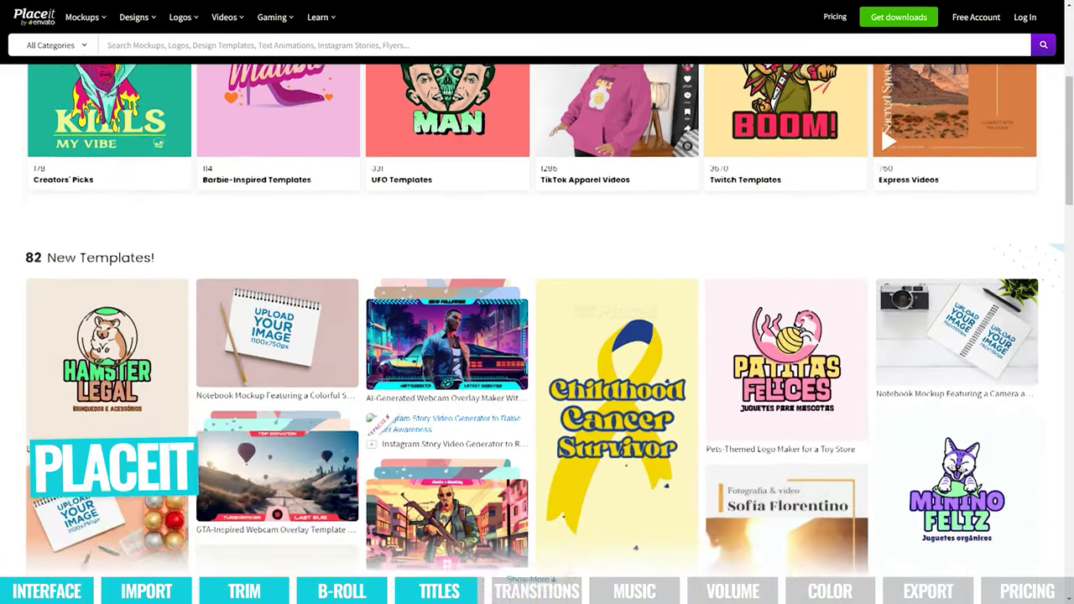
scroll(537, 336, down, 3)
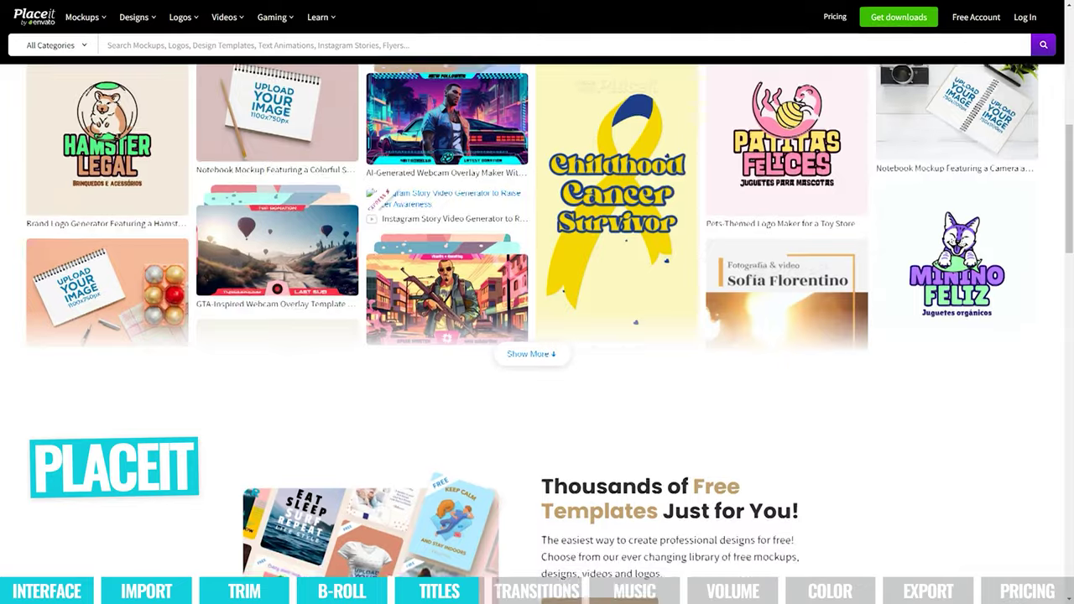
scroll(537, 335, down, 3)
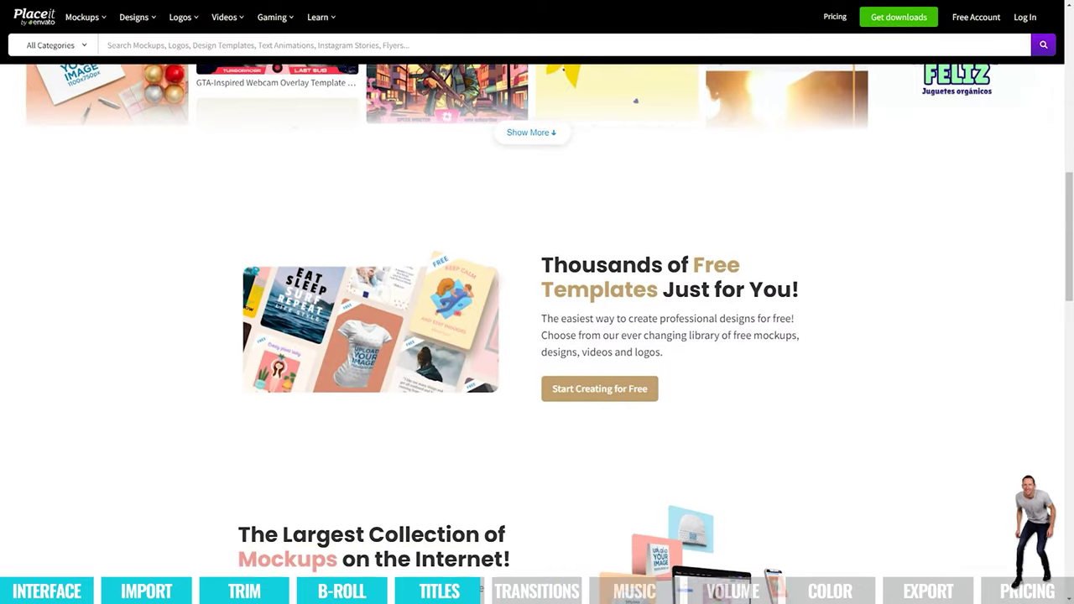
scroll(537, 335, down, 3)
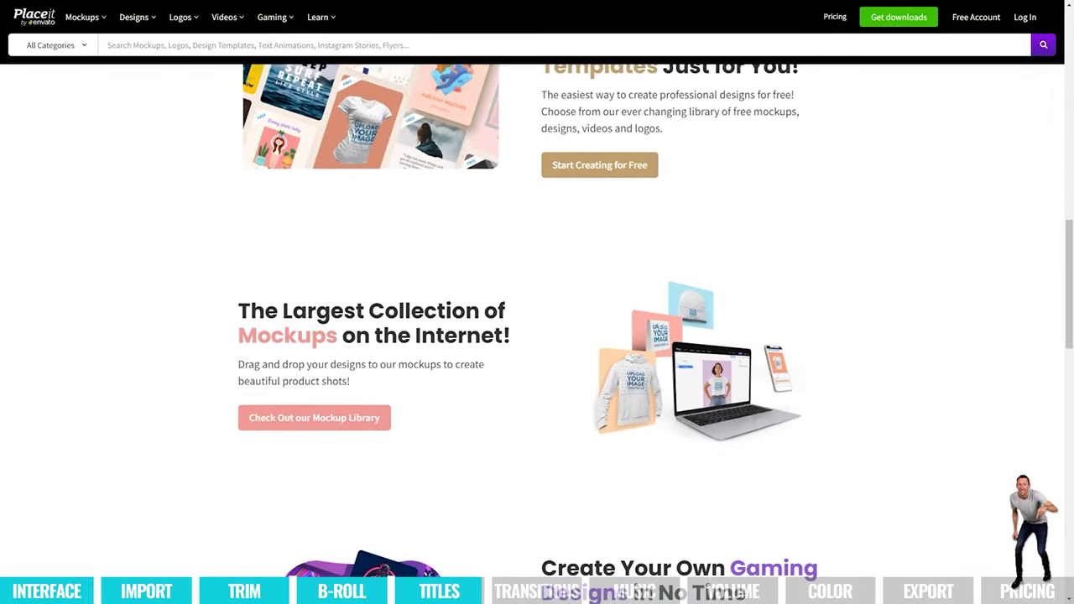
scroll(537, 336, down, 2)
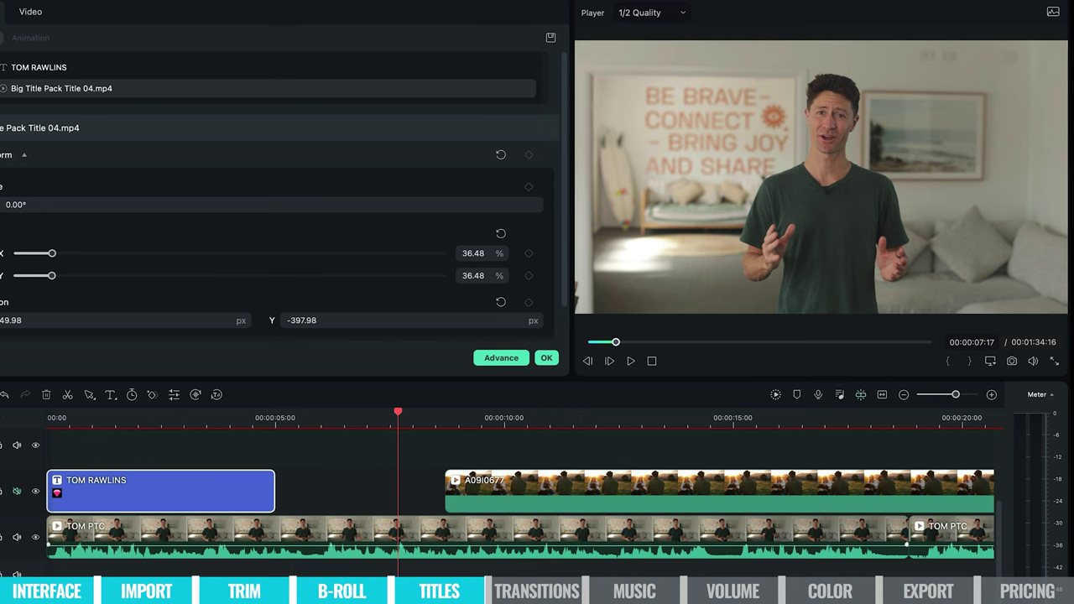
Confirm the name title's Transform settings with OK.
click(547, 358)
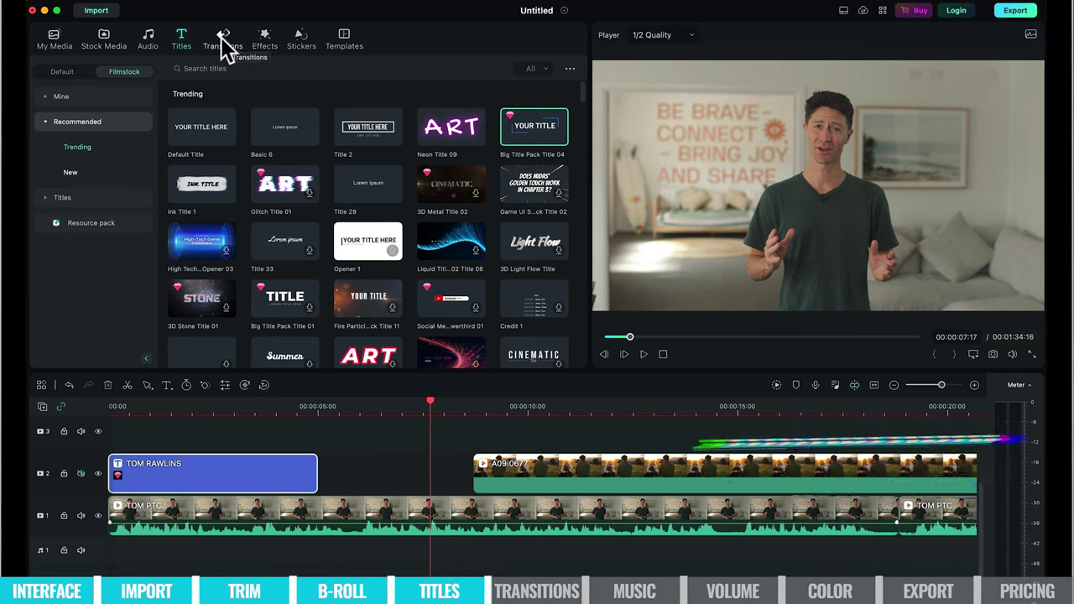
Preview Beam Transition 5 in the Transitions library and zoom the timeline out.
click(223, 41)
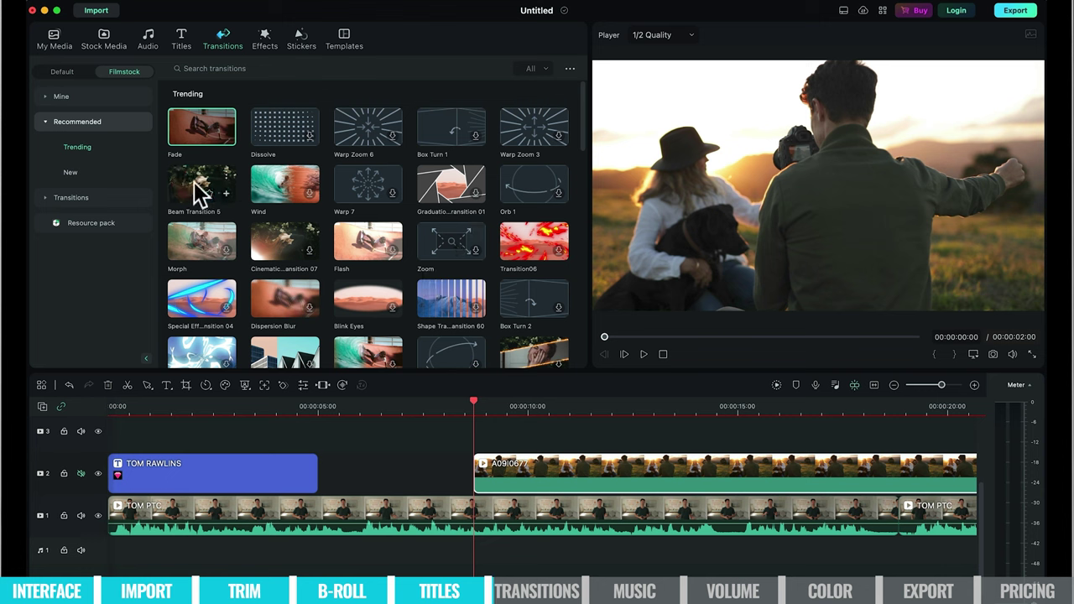
click(206, 191)
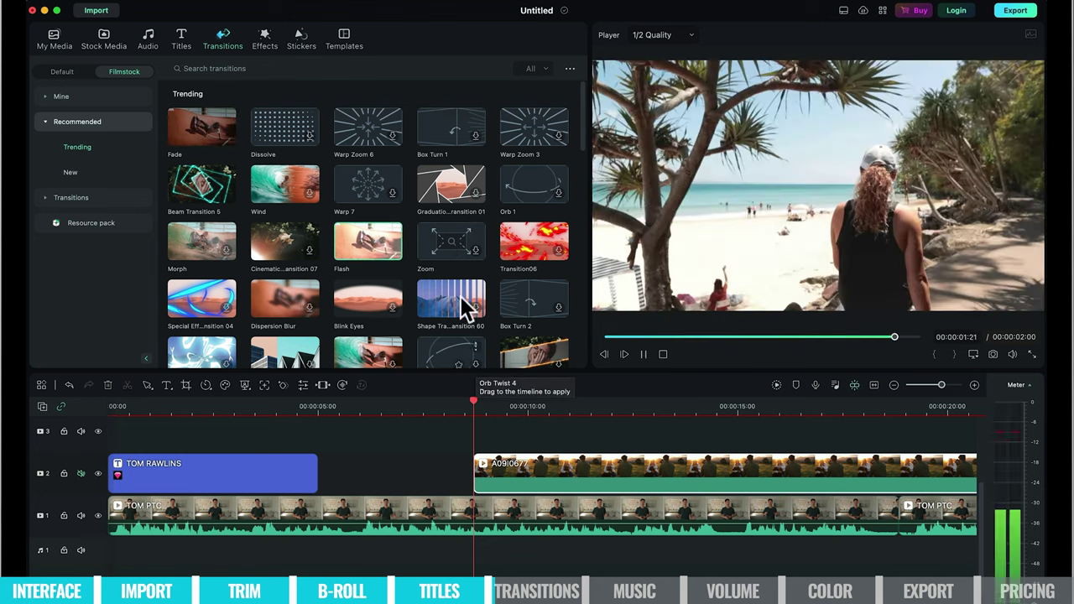
scroll(319, 307, down, 2)
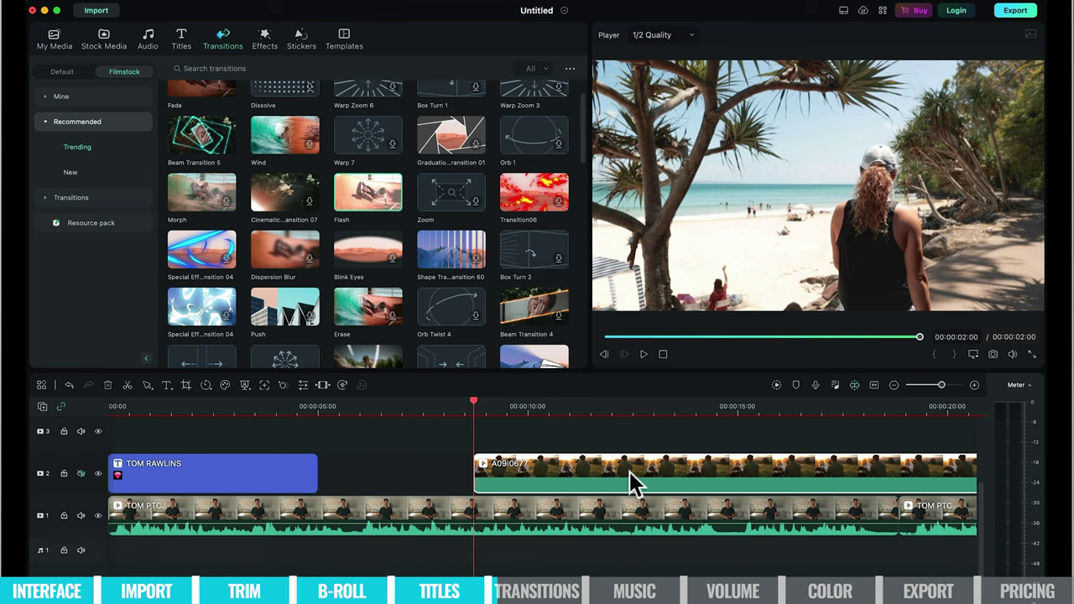
click(679, 406)
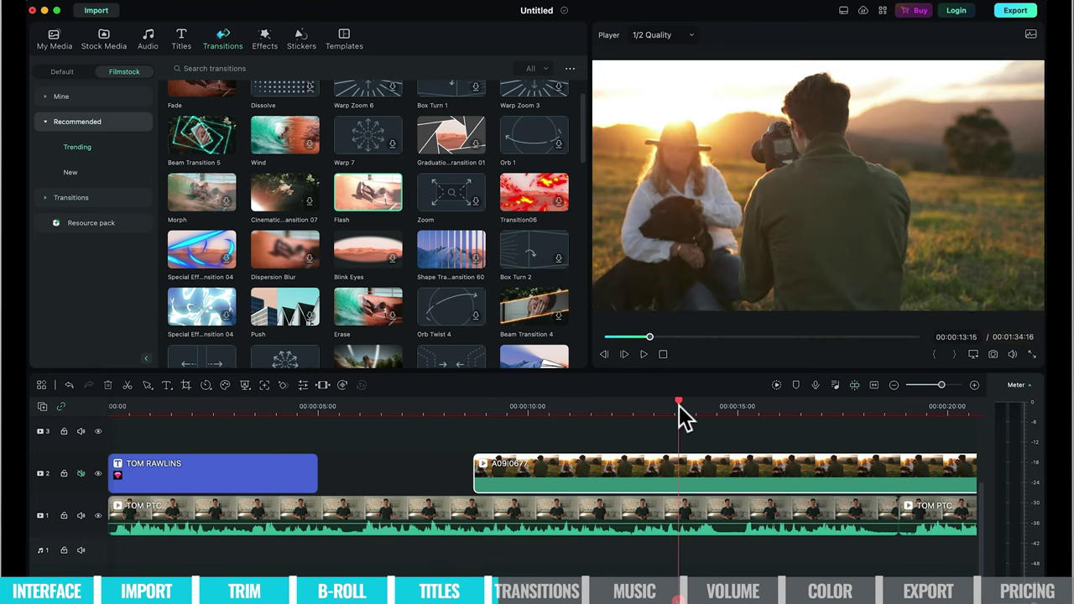
key(super+minus)
key(super+minus)
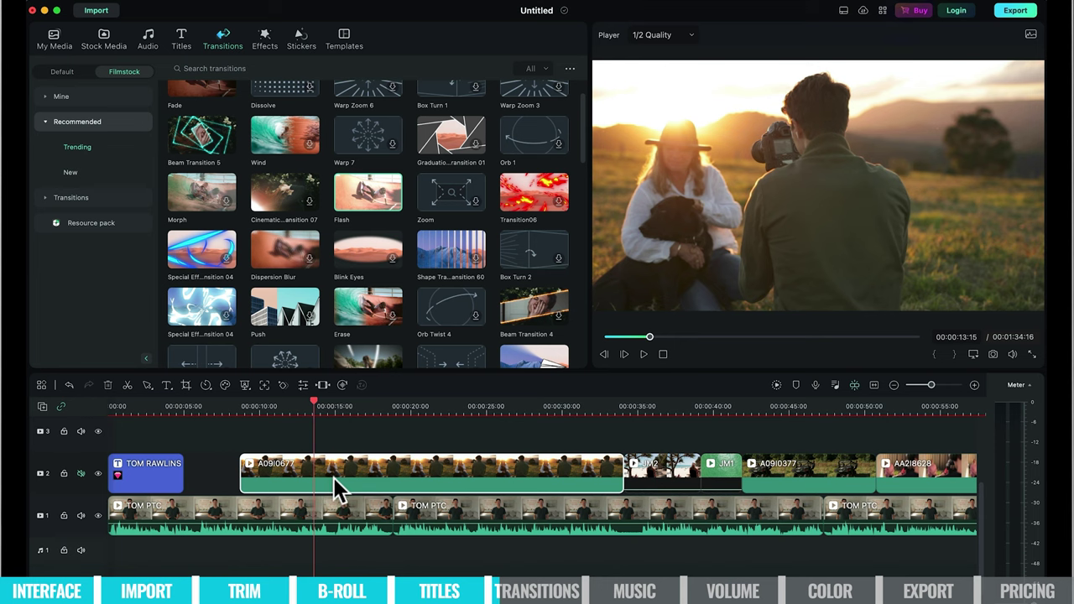
click(592, 406)
drag(603, 407, 518, 411)
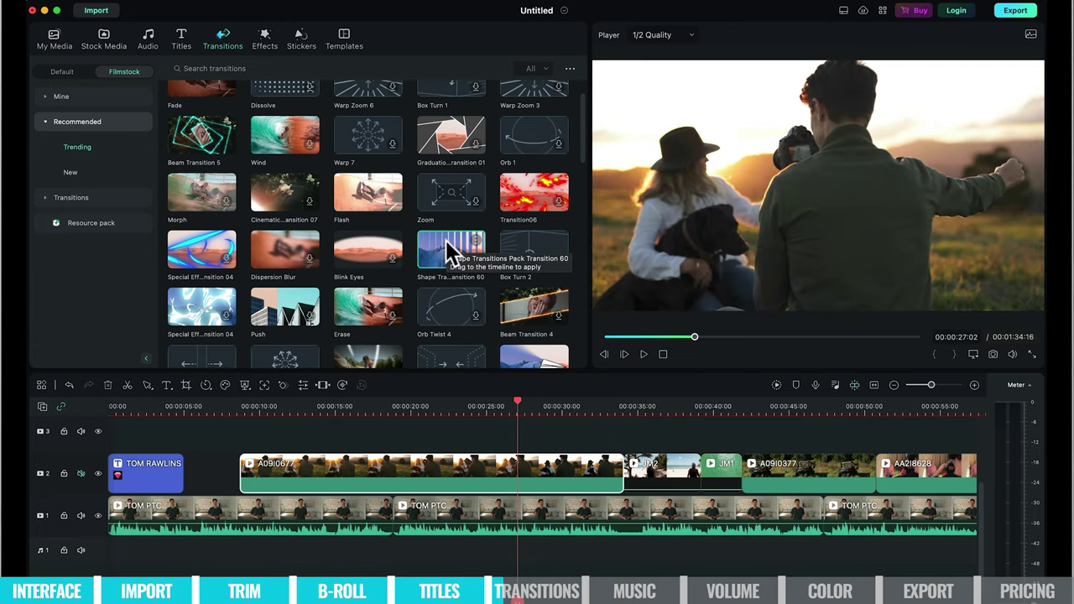
click(449, 250)
scroll(449, 248, down, 1)
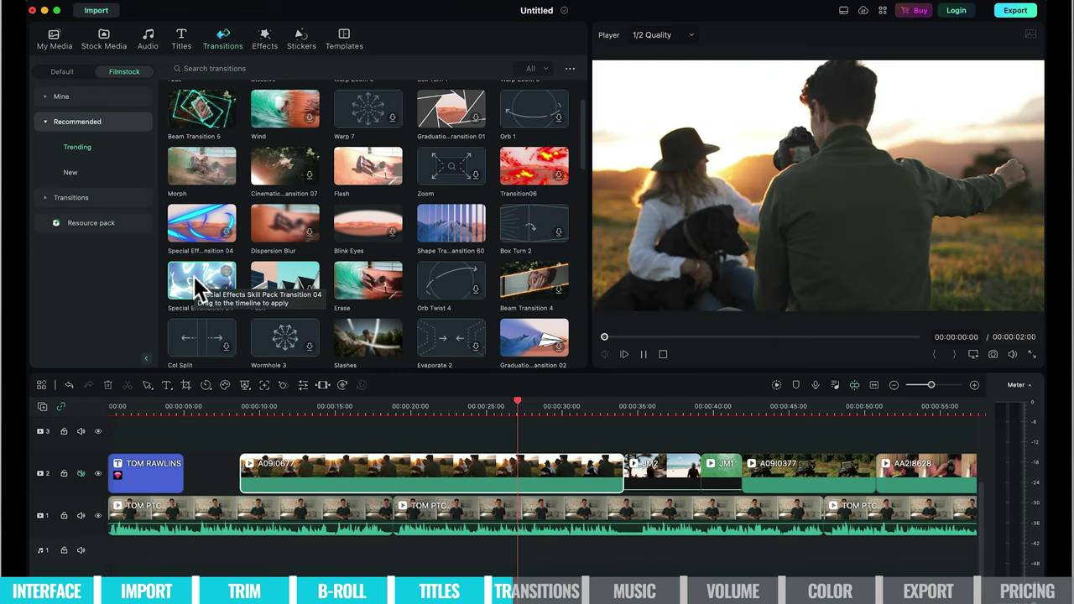
click(361, 284)
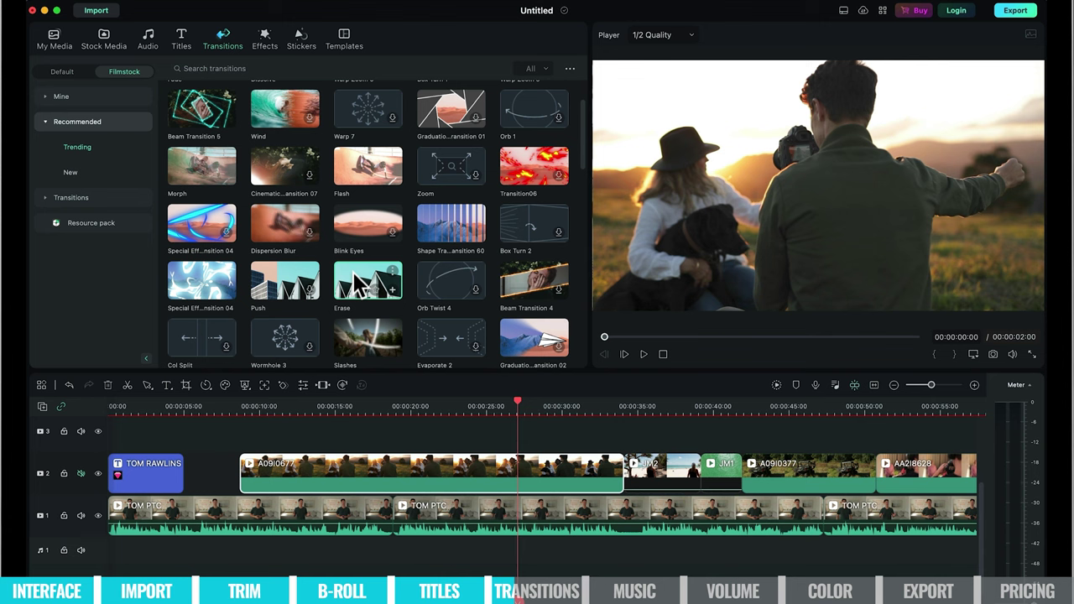
click(528, 281)
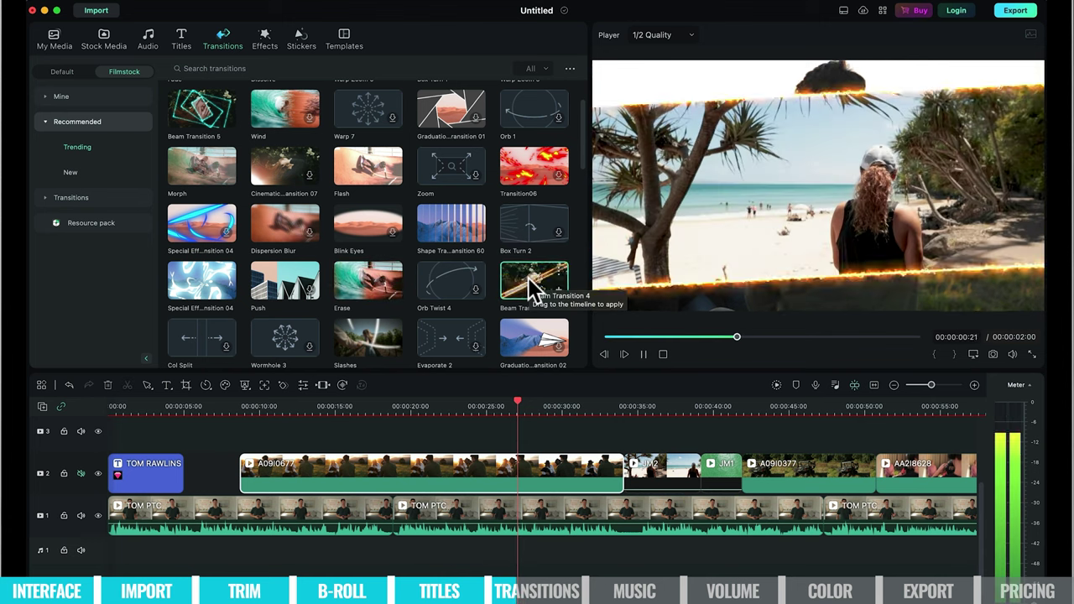
scroll(524, 298, down, 1)
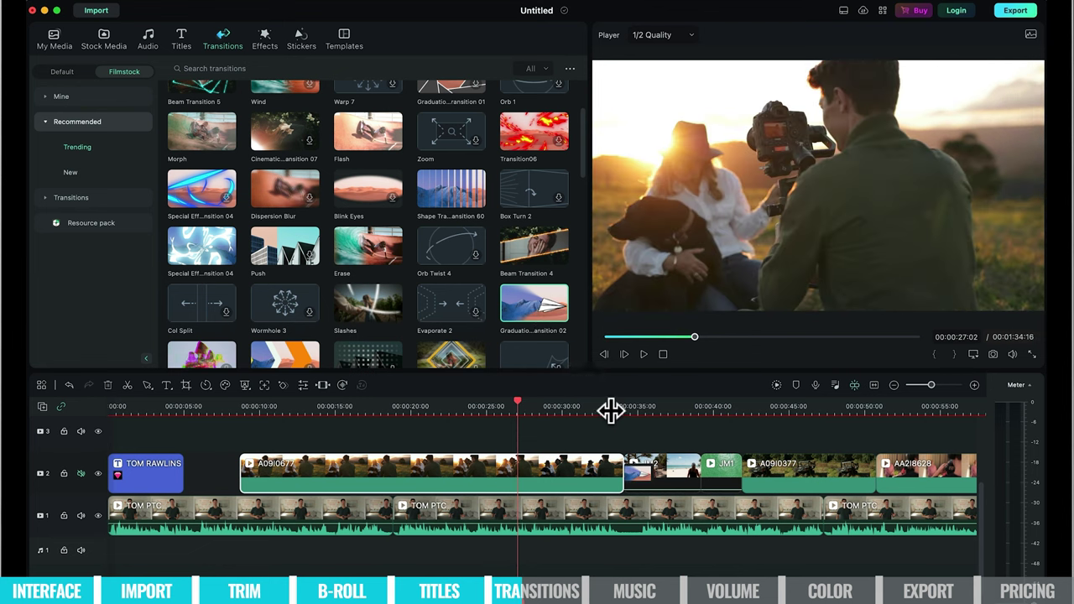
click(586, 408)
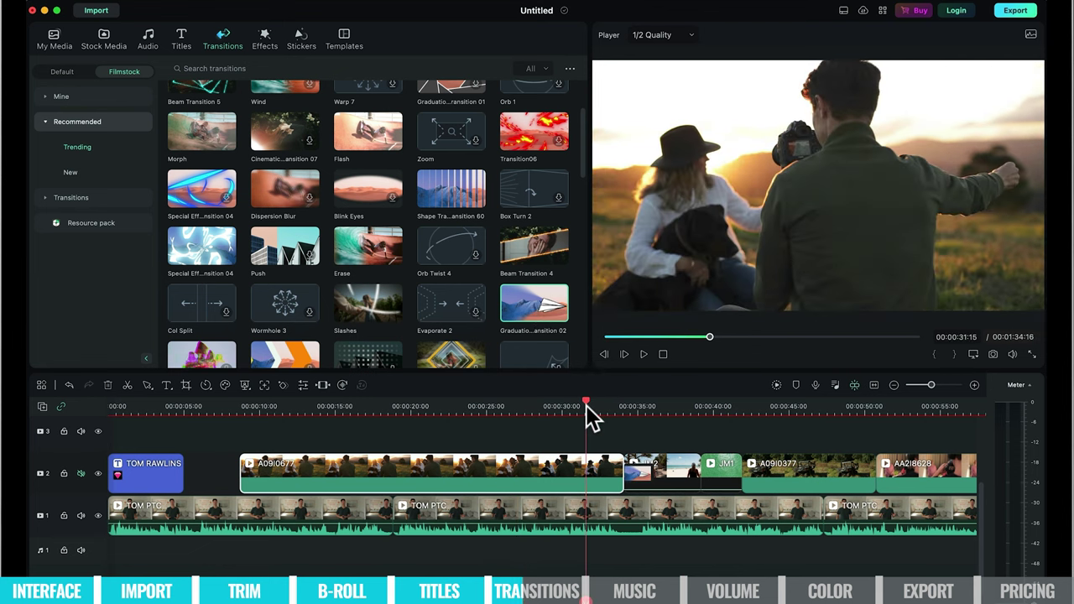
key(space)
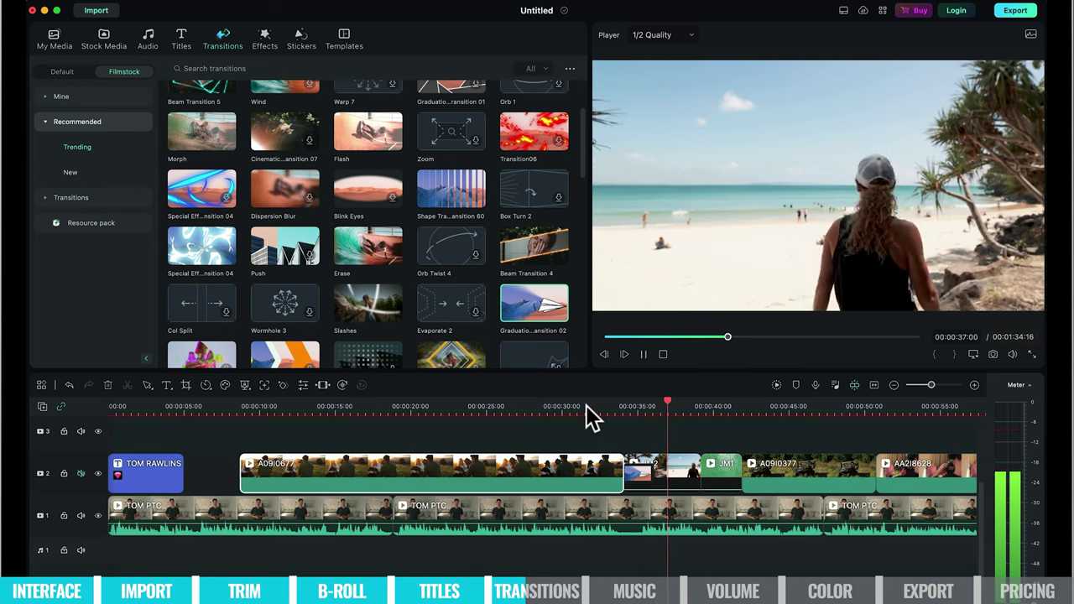
key(space)
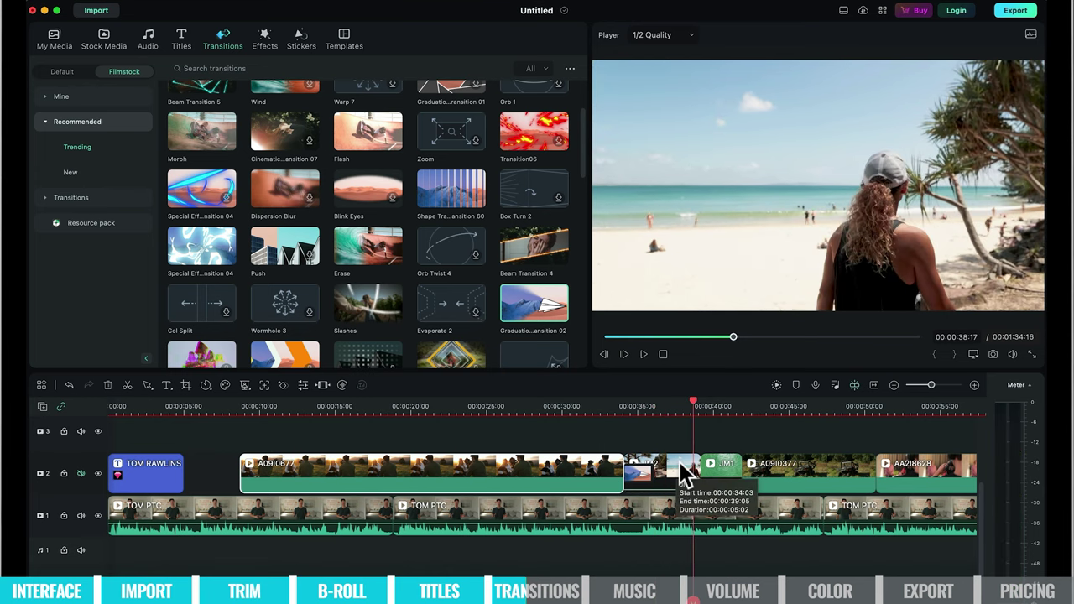
Apply Linear 14 to the short beach B-roll clip and shorten the transition.
click(683, 473)
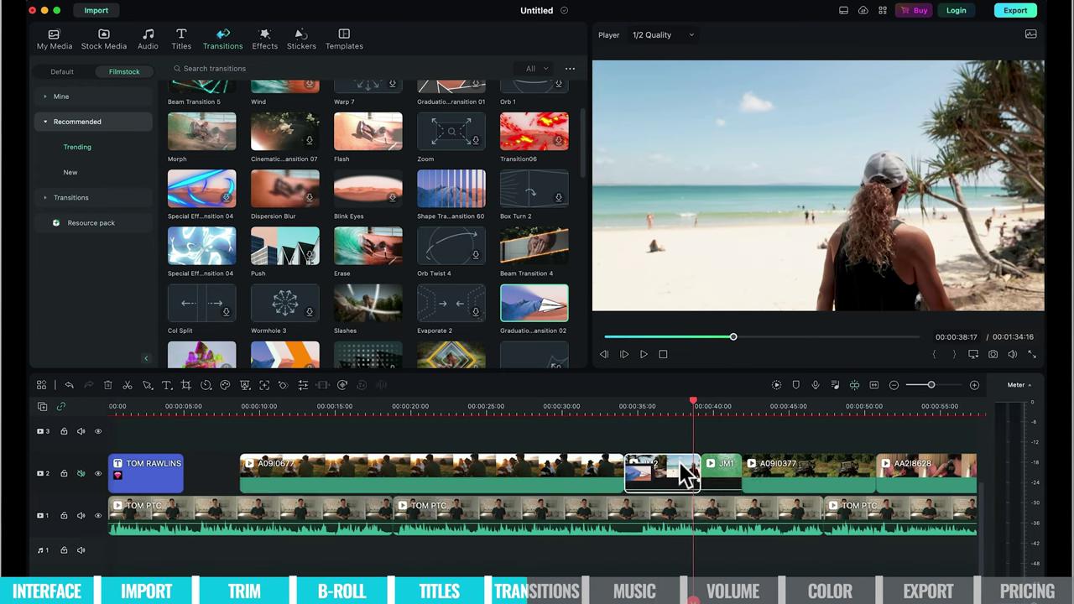
scroll(511, 323, down, 4)
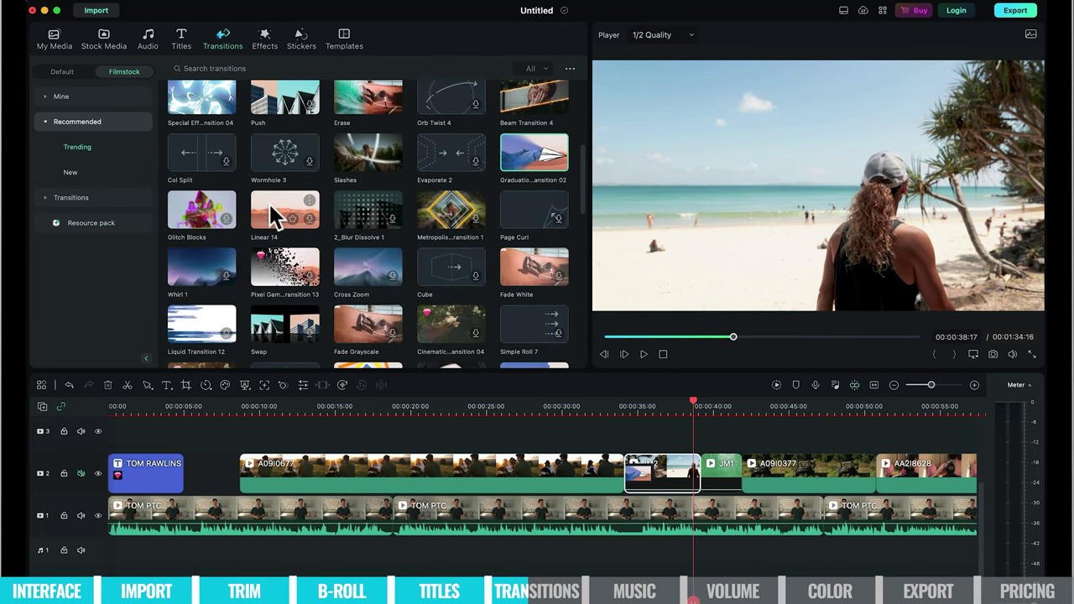
click(270, 206)
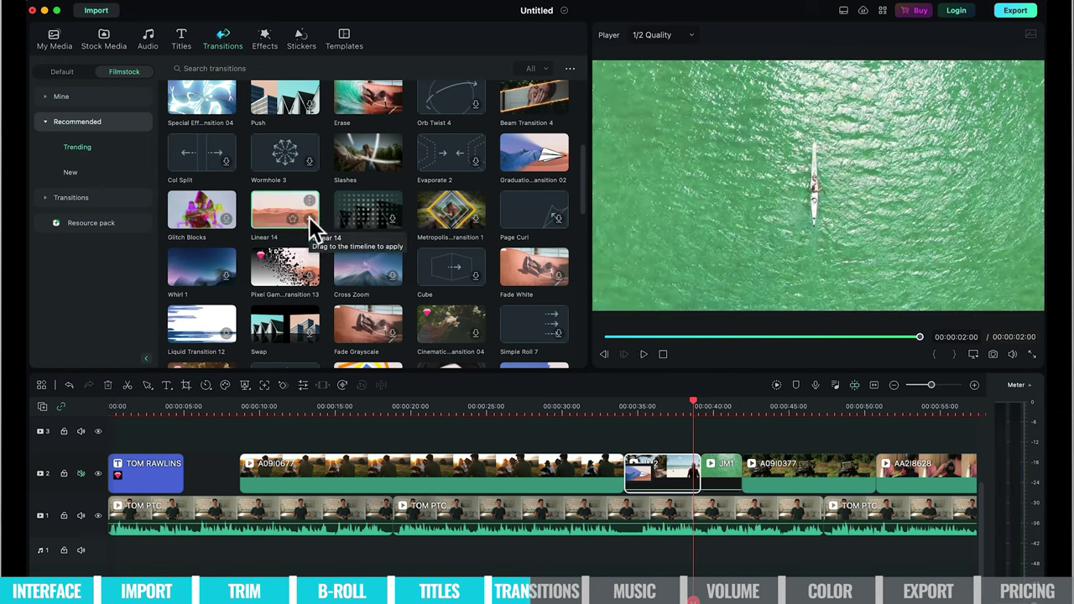
click(309, 217)
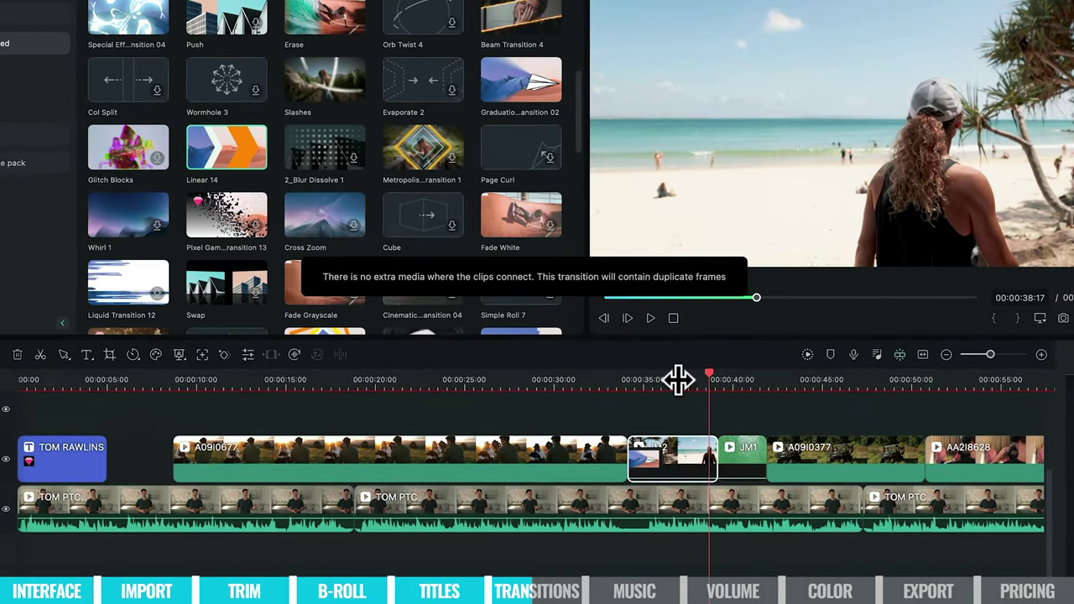
drag(711, 438, 647, 462)
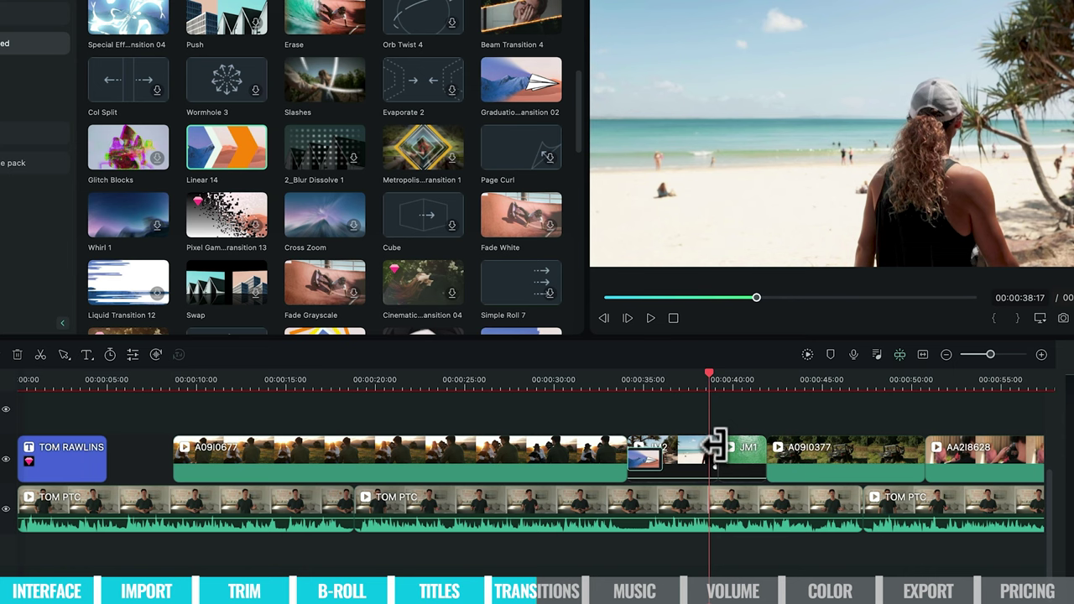
mouse_move(714, 444)
mouse_down()
mouse_move(703, 449)
mouse_move(743, 467)
mouse_move(761, 462)
mouse_move(696, 439)
mouse_up()
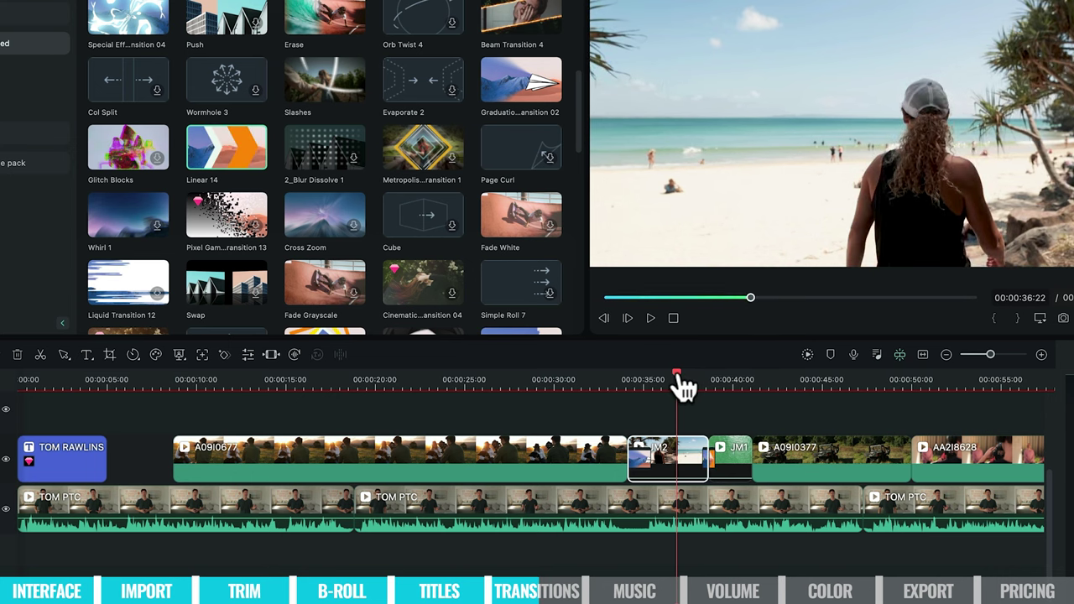
Play back the beach clip transitions and shorten the transition leading into it.
mouse_move(679, 379)
mouse_down()
mouse_move(715, 380)
mouse_move(672, 379)
mouse_move(668, 369)
mouse_up()
key(space)
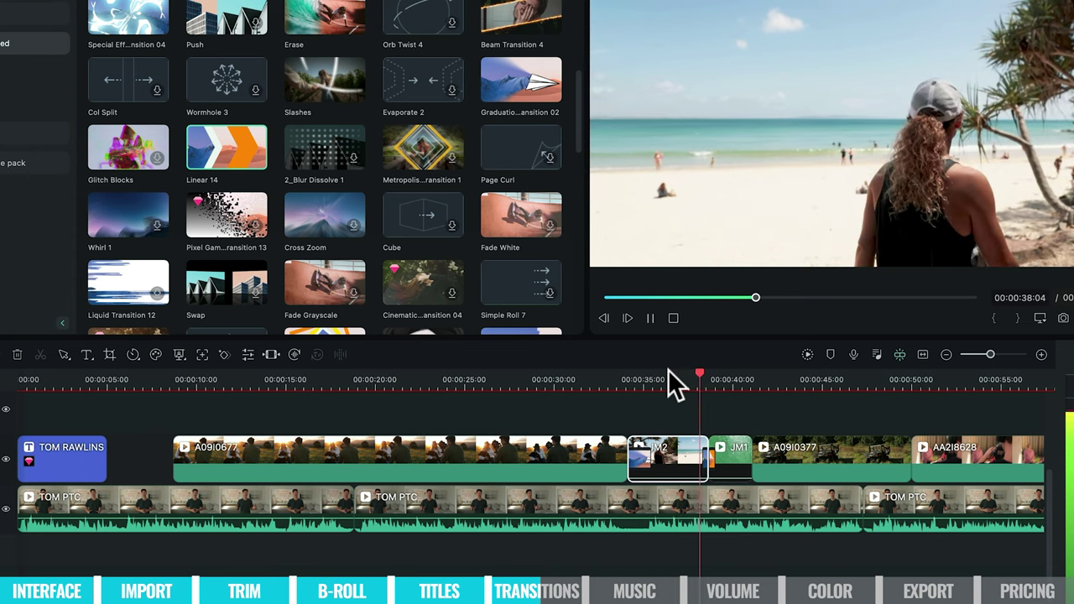
click(676, 379)
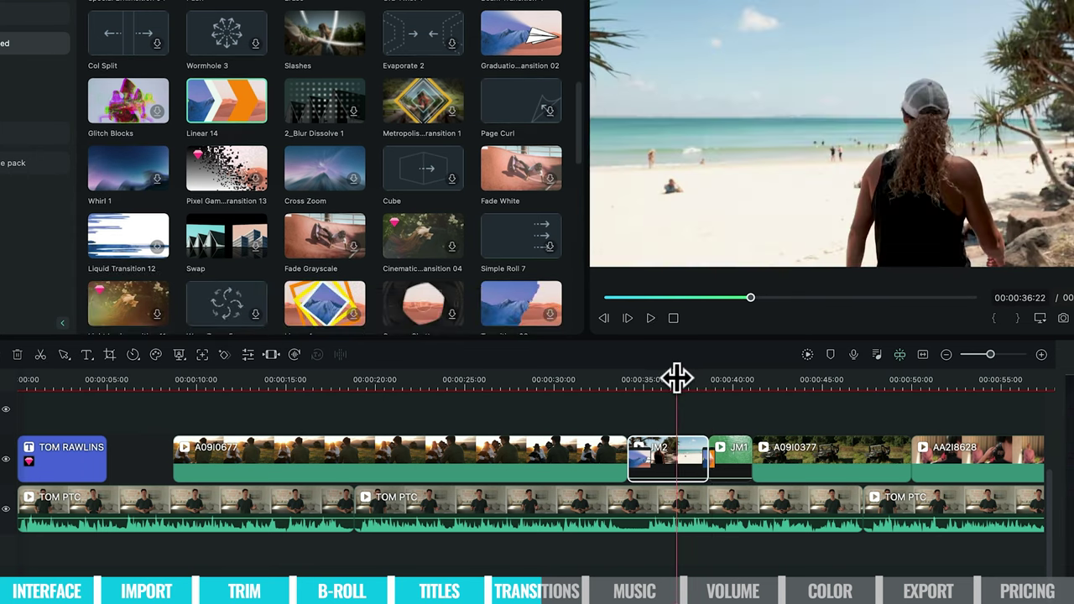
scroll(677, 377, up, 2)
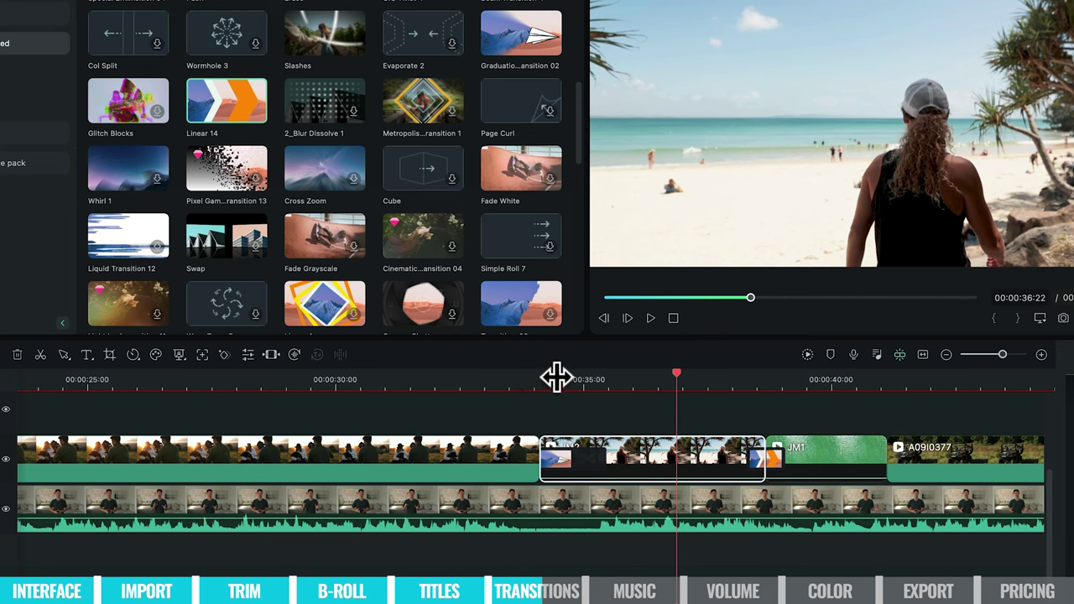
click(551, 379)
key(space)
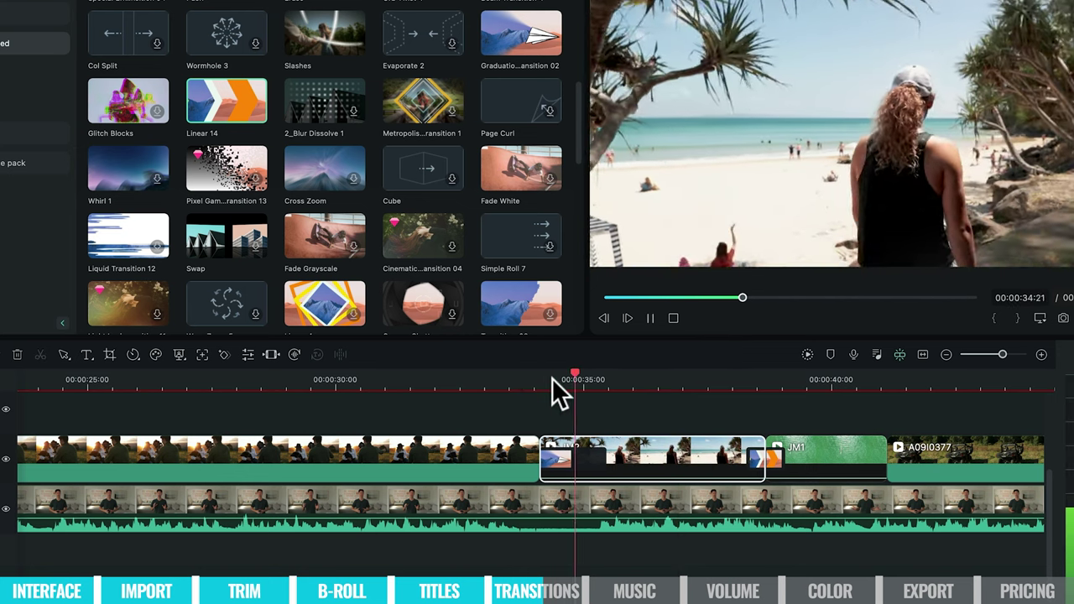
click(565, 461)
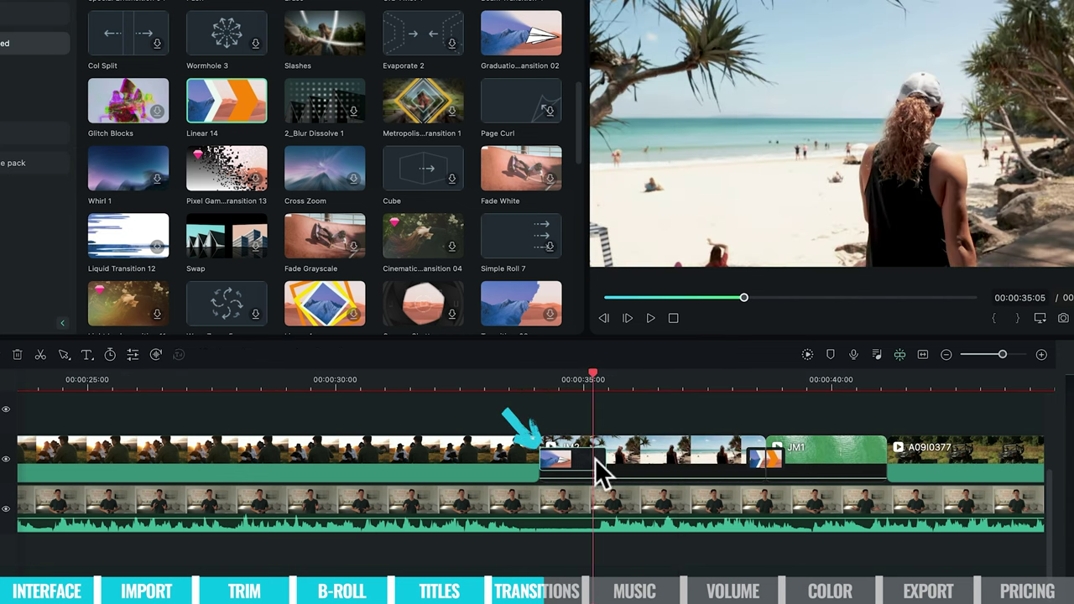
drag(604, 459, 567, 457)
Split the track-1 presenter clip at 5:23.
scroll(513, 444, up, 10)
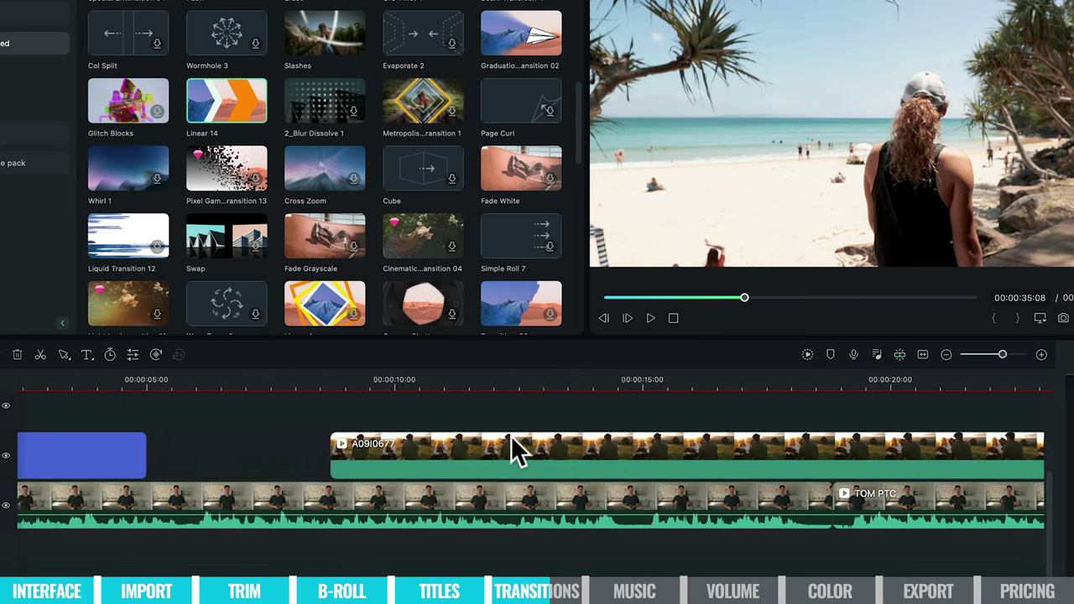
scroll(511, 445, up, 2)
click(334, 374)
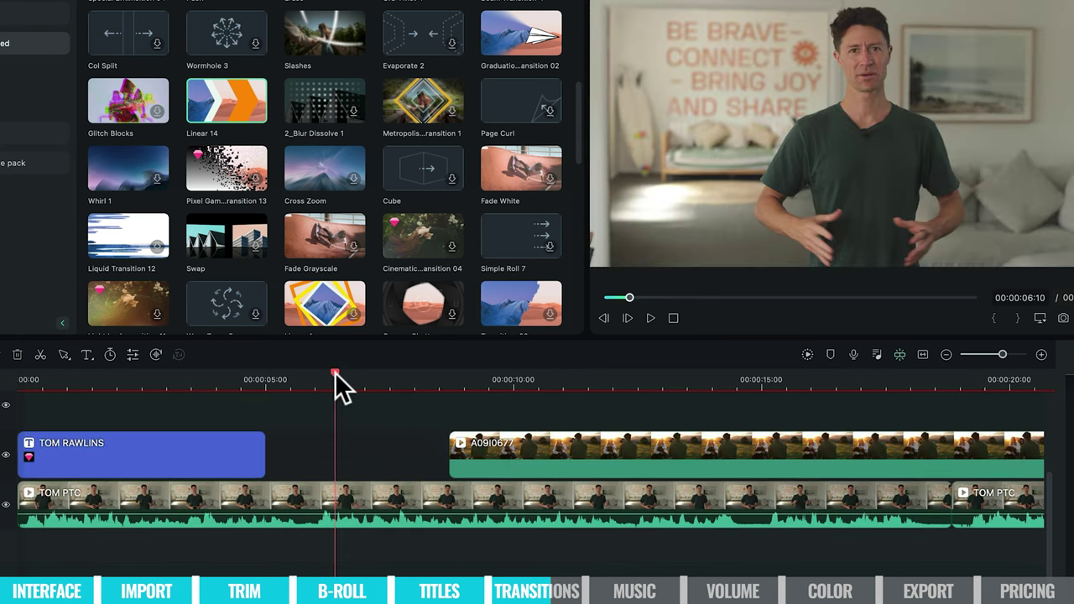
scroll(335, 372, down, 3)
scroll(151, 425, up, 3)
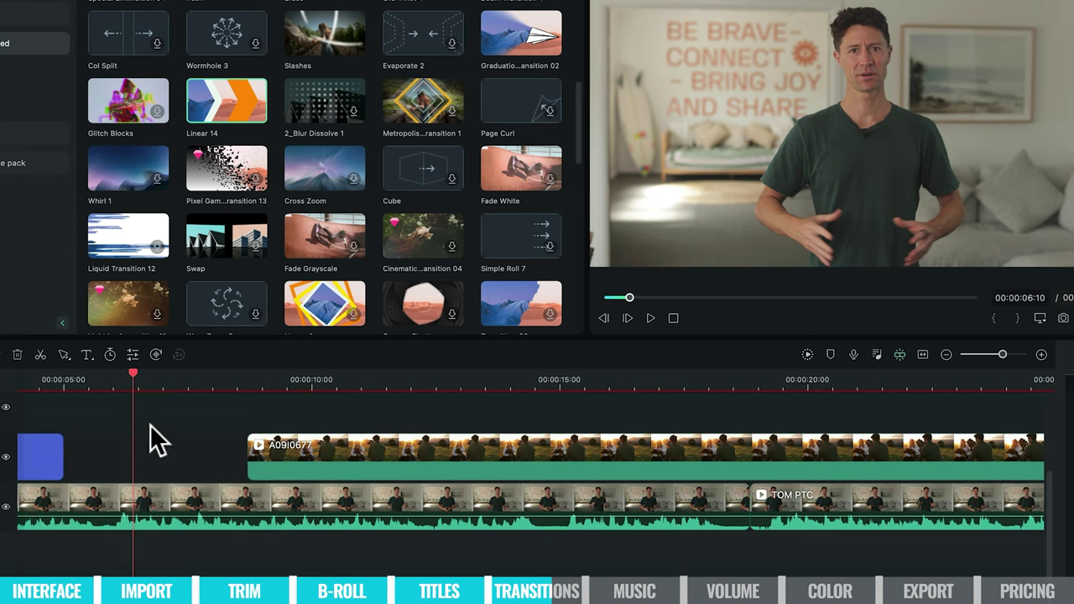
click(110, 380)
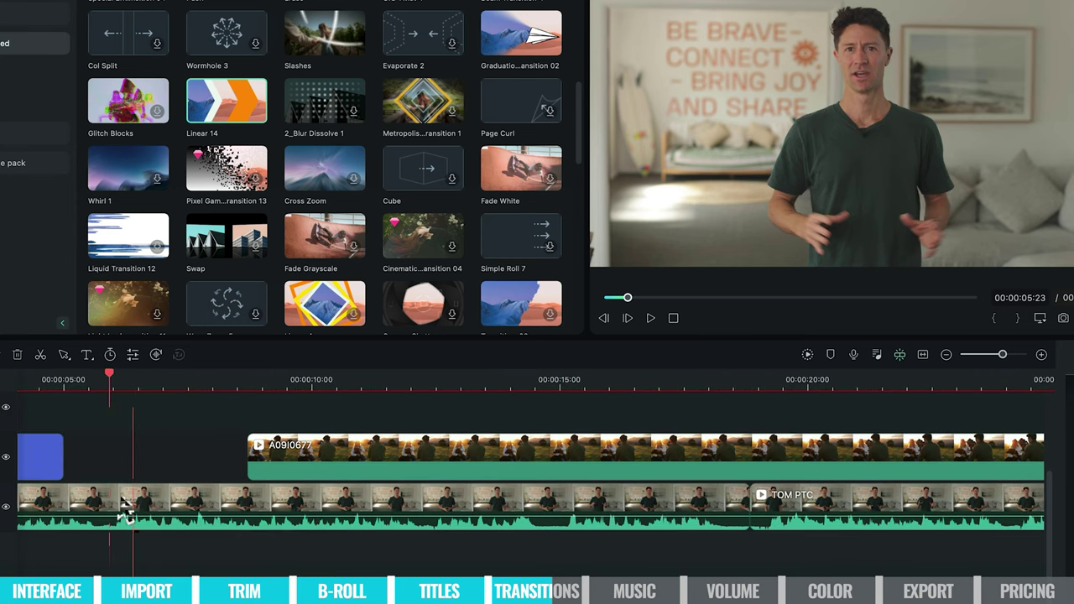
click(120, 503)
Drop Linear 14 onto the presenter cut and play from 4:22 to preview it.
drag(95, 383, 127, 388)
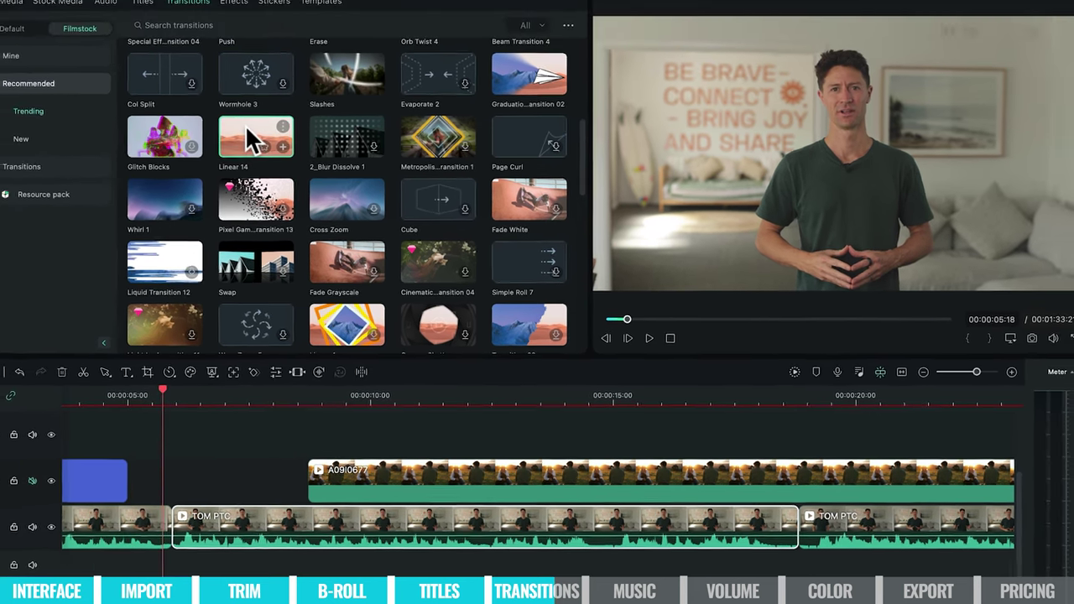
drag(236, 99, 187, 534)
click(138, 408)
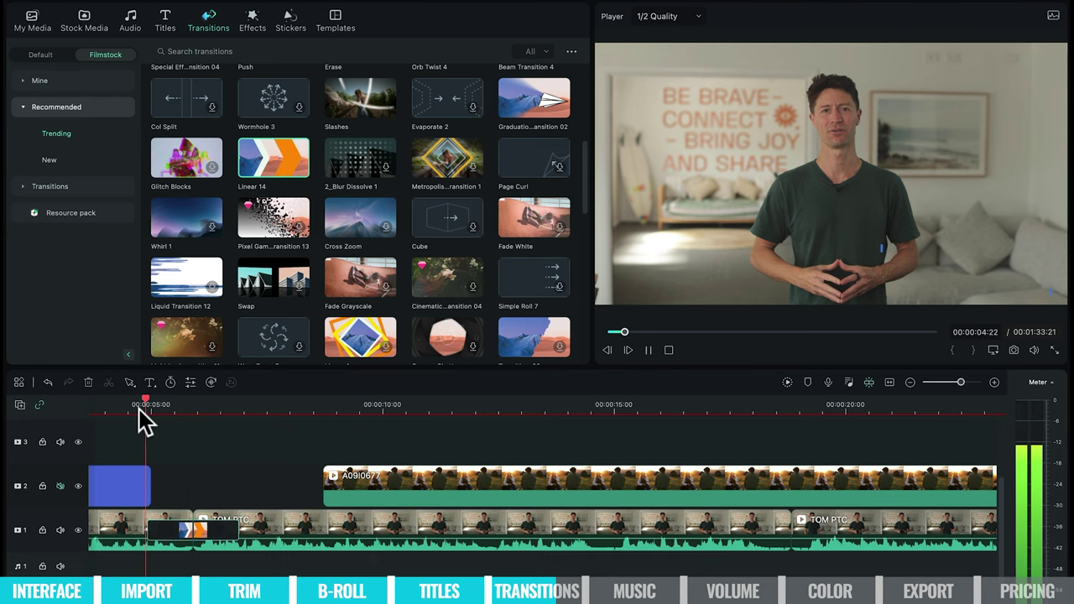
key(space)
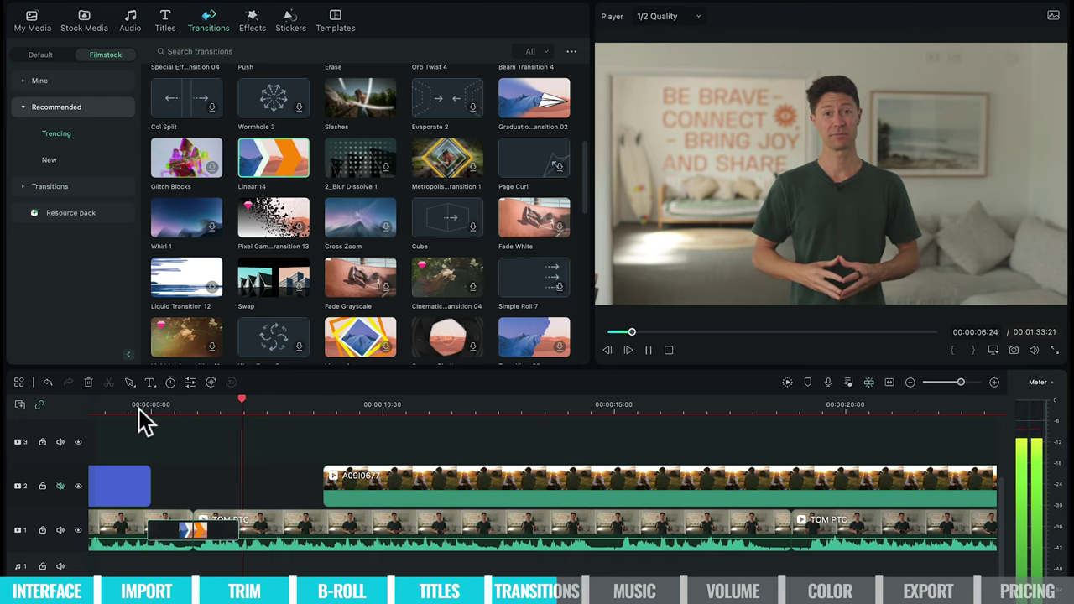
key(space)
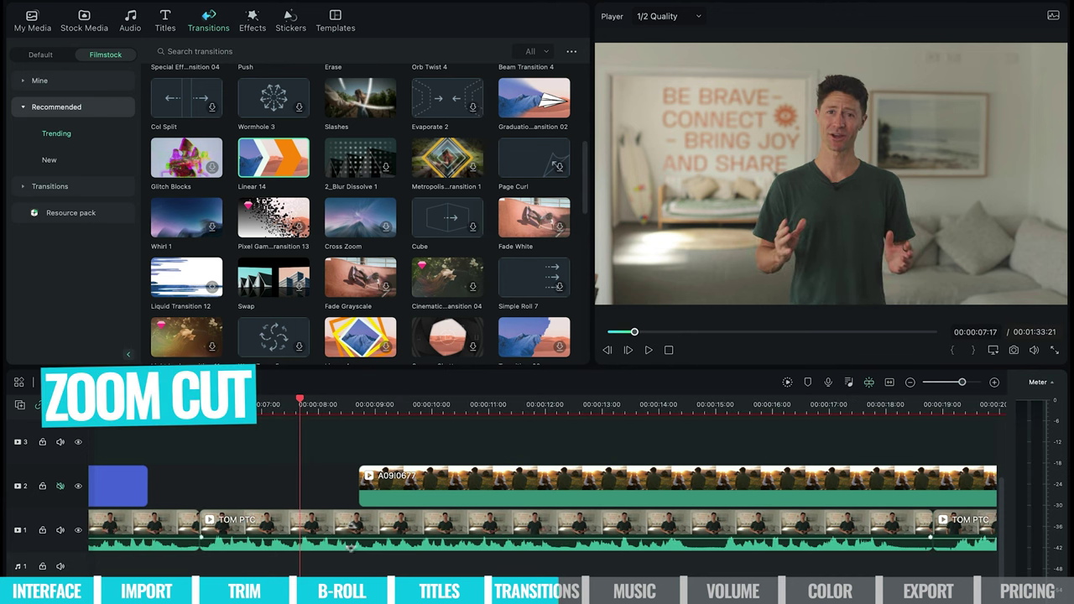
click(326, 521)
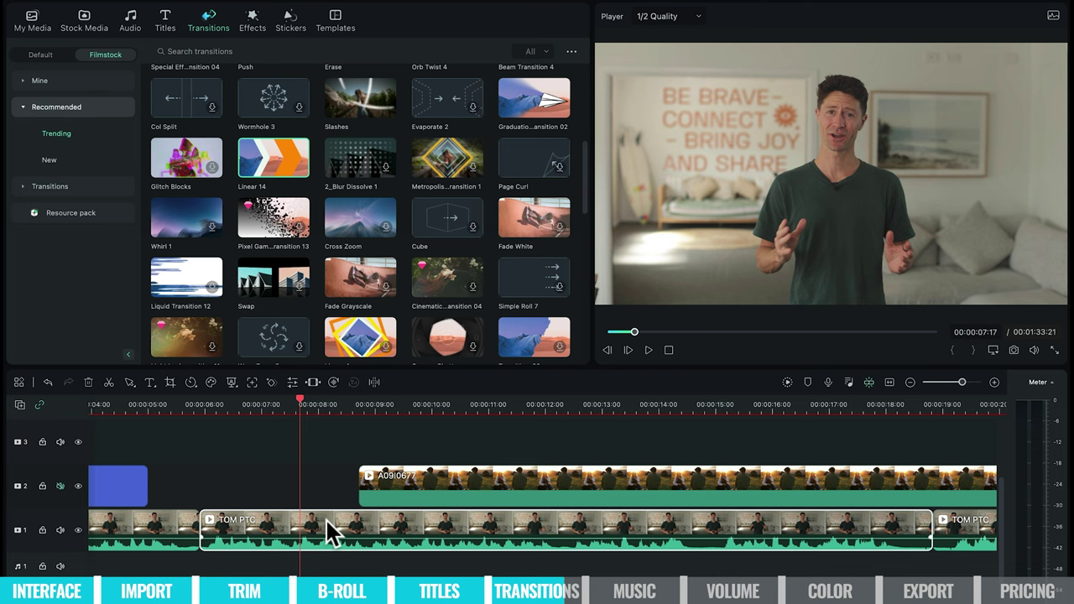
Scale the second presenter clip to 141.69% and shift its framing down and left.
double_click(269, 536)
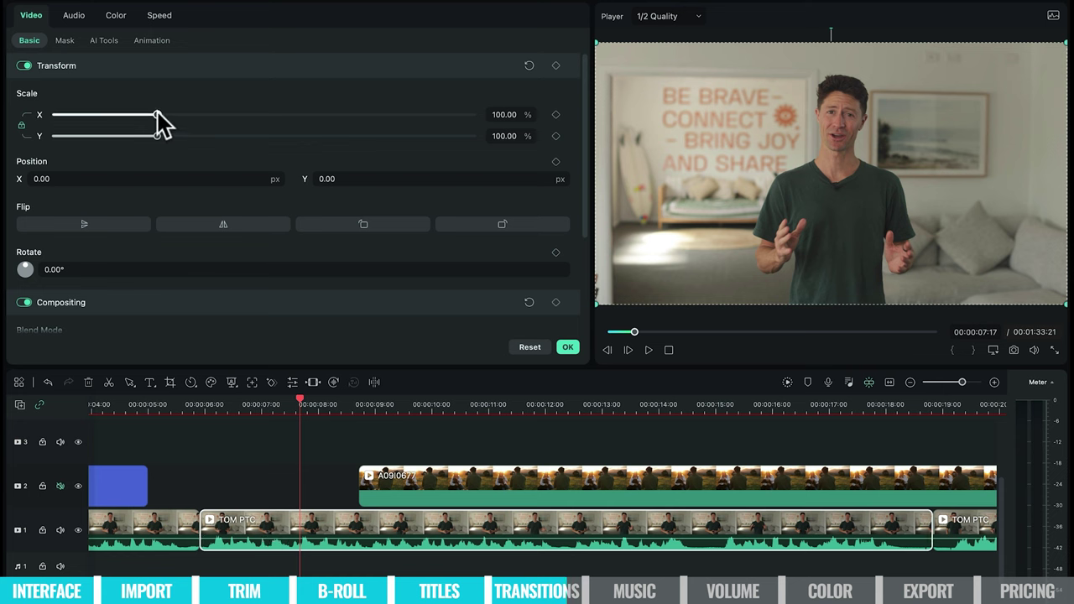
drag(157, 112, 201, 112)
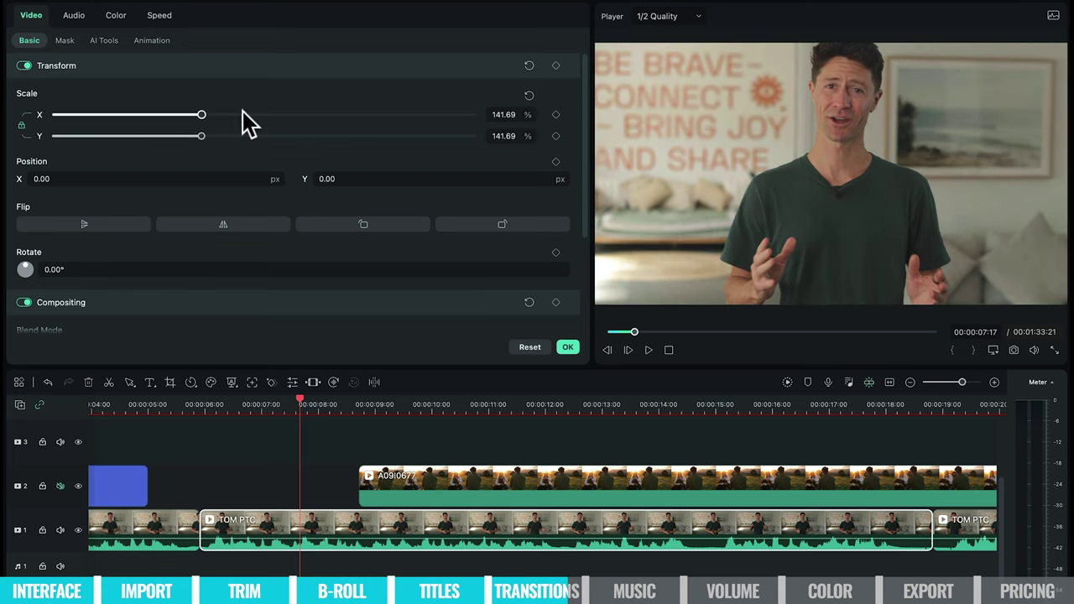
drag(785, 118, 779, 141)
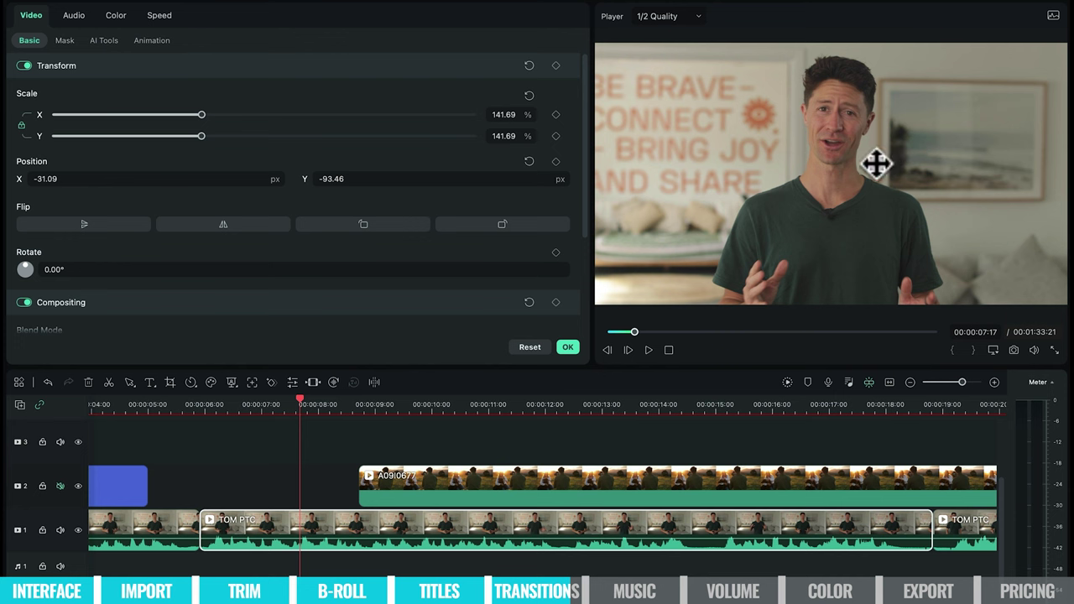
drag(832, 45, 853, 87)
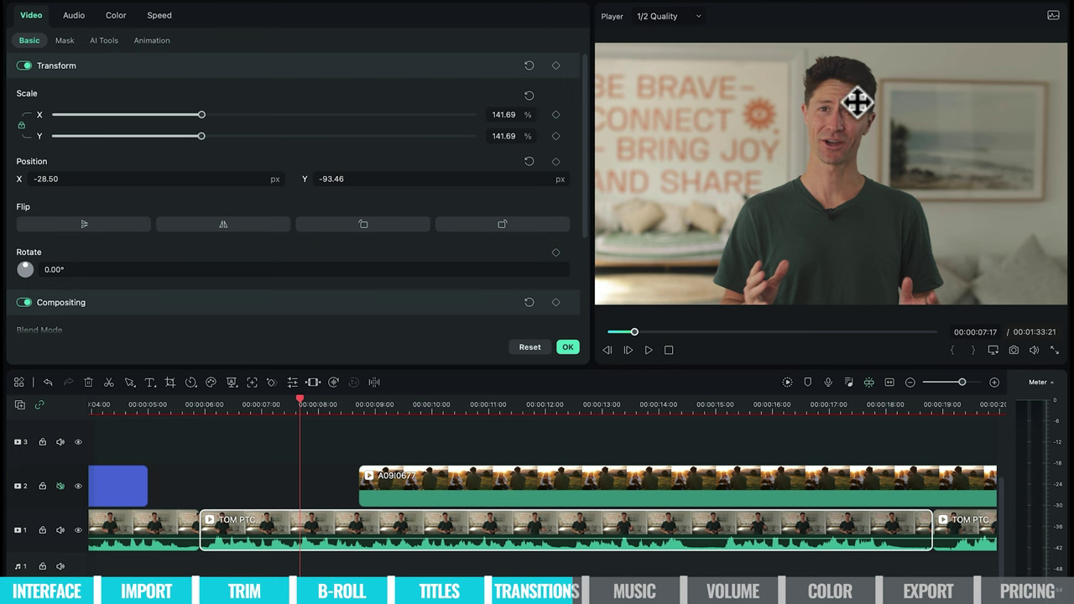
Preview the zoom cut, lower the framing to position -28.50, -119.42, and confirm.
click(181, 406)
key(space)
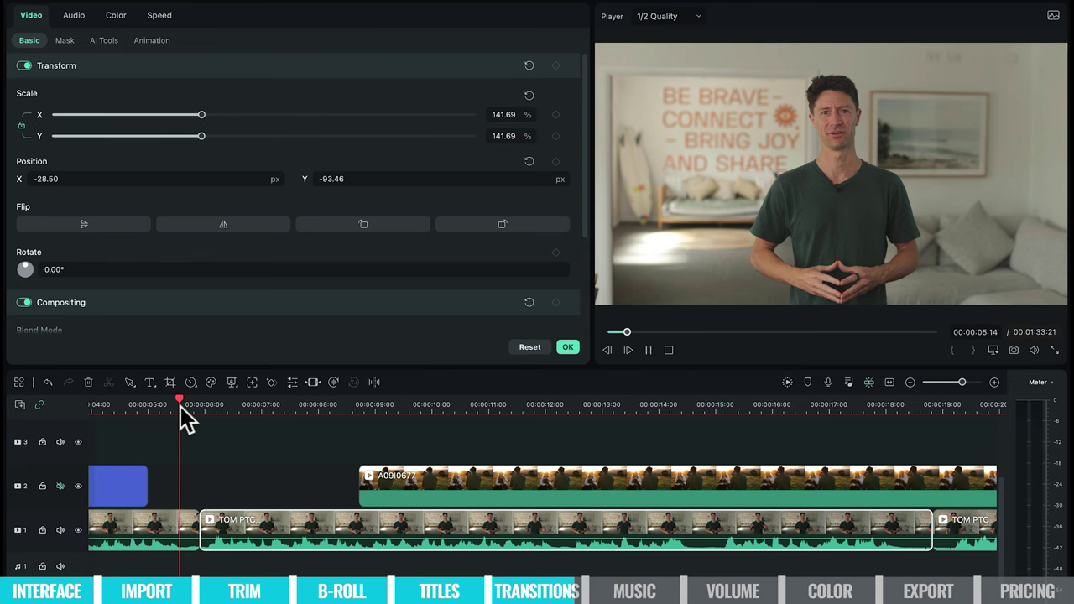
mouse_move(738, 128)
mouse_down()
mouse_move(750, 115)
mouse_move(752, 125)
mouse_up()
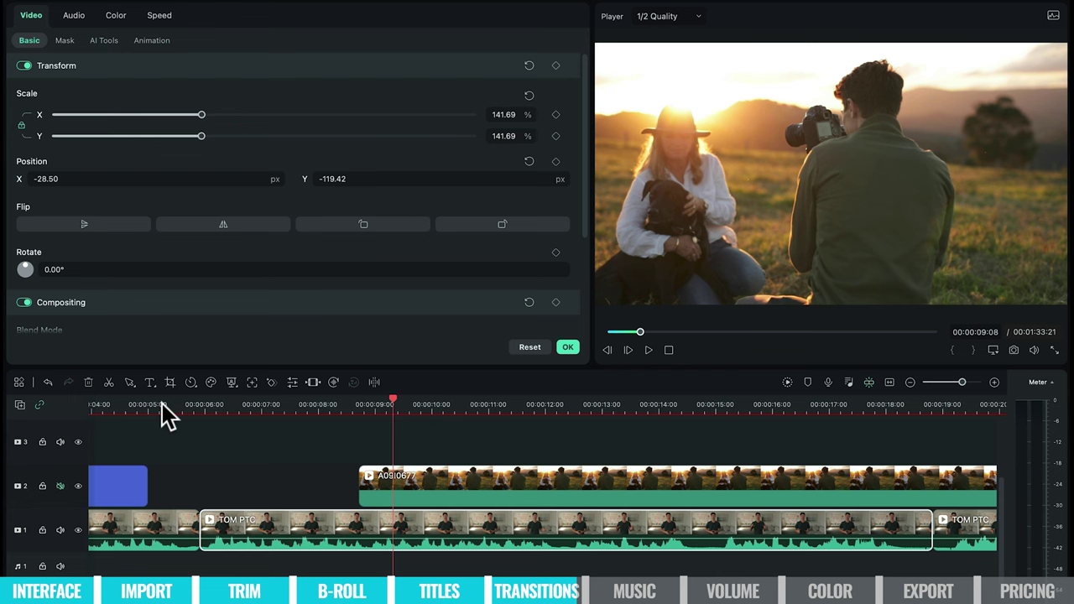
scroll(162, 404, down, 2)
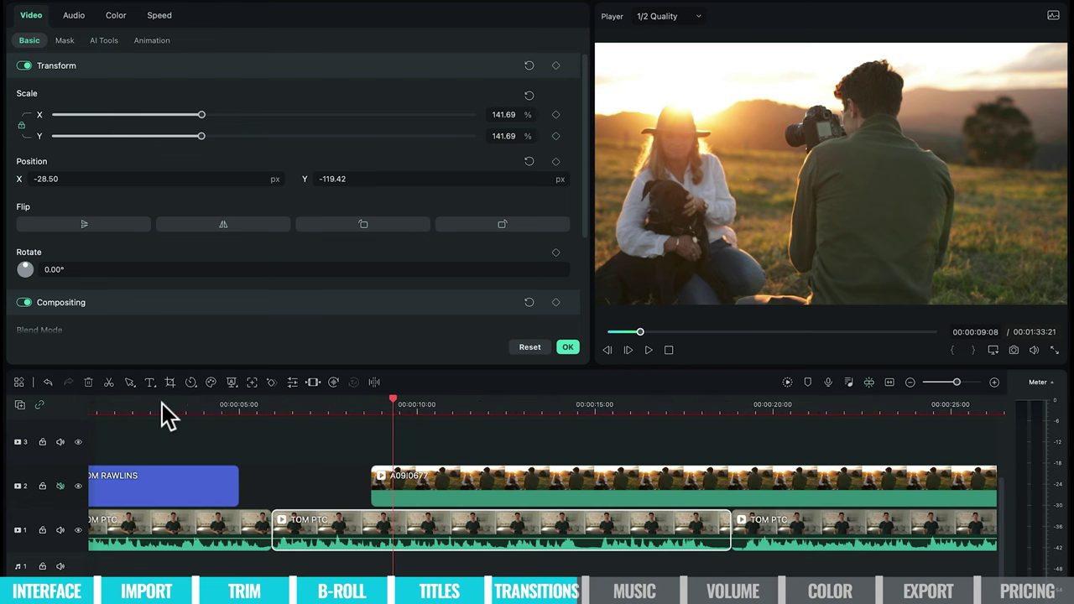
click(246, 405)
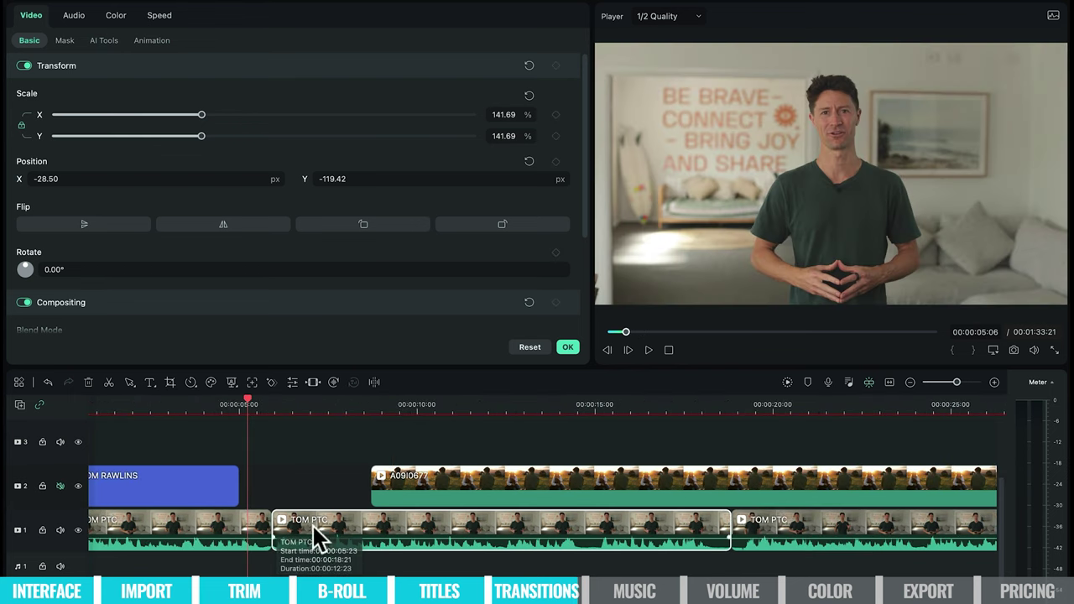
click(297, 404)
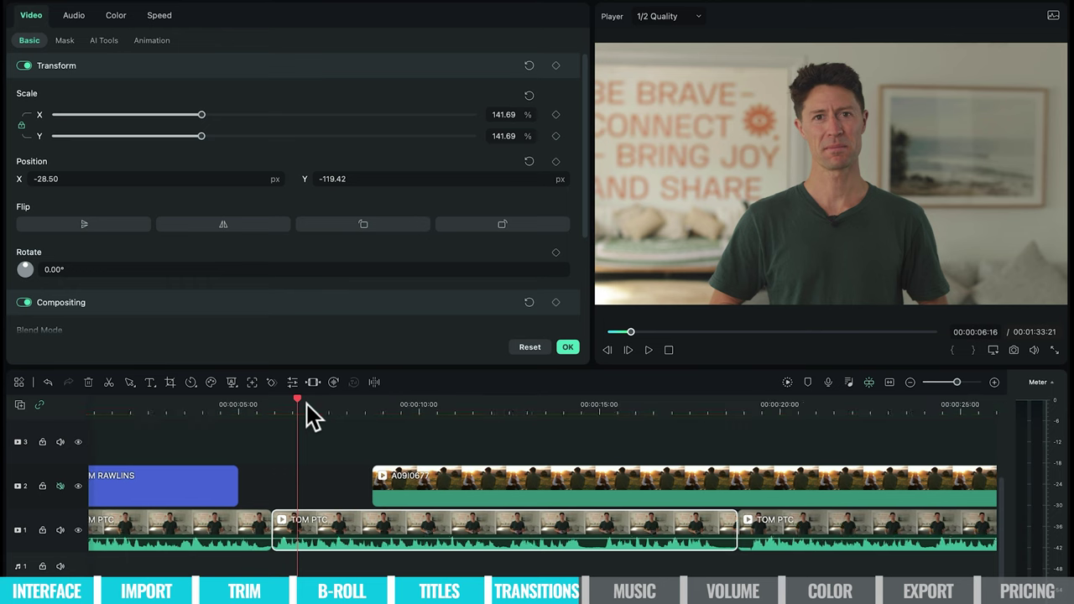
scroll(310, 404, up, 2)
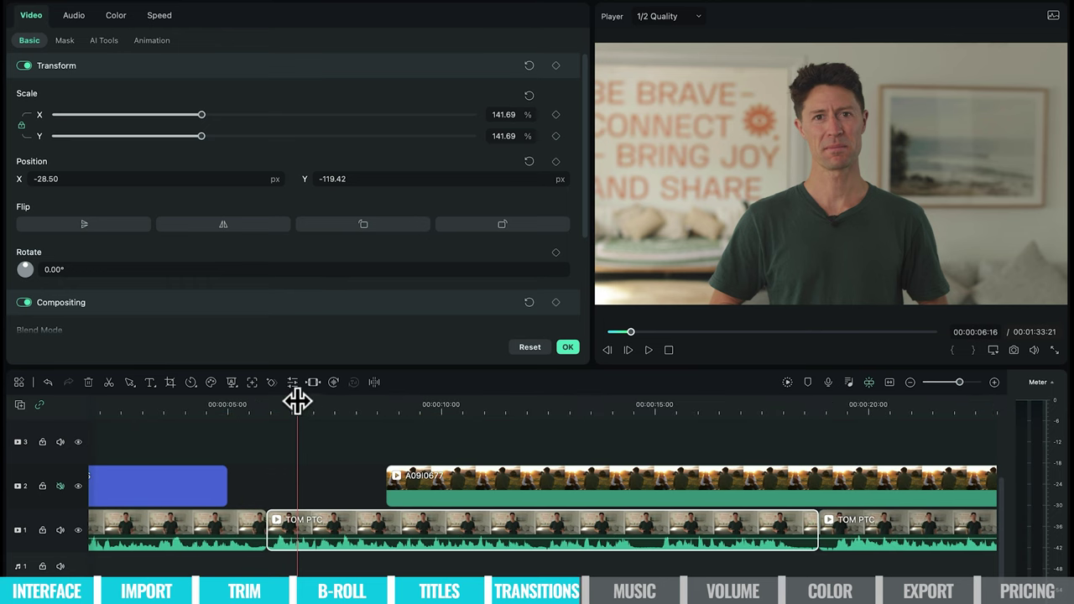
drag(297, 399, 352, 404)
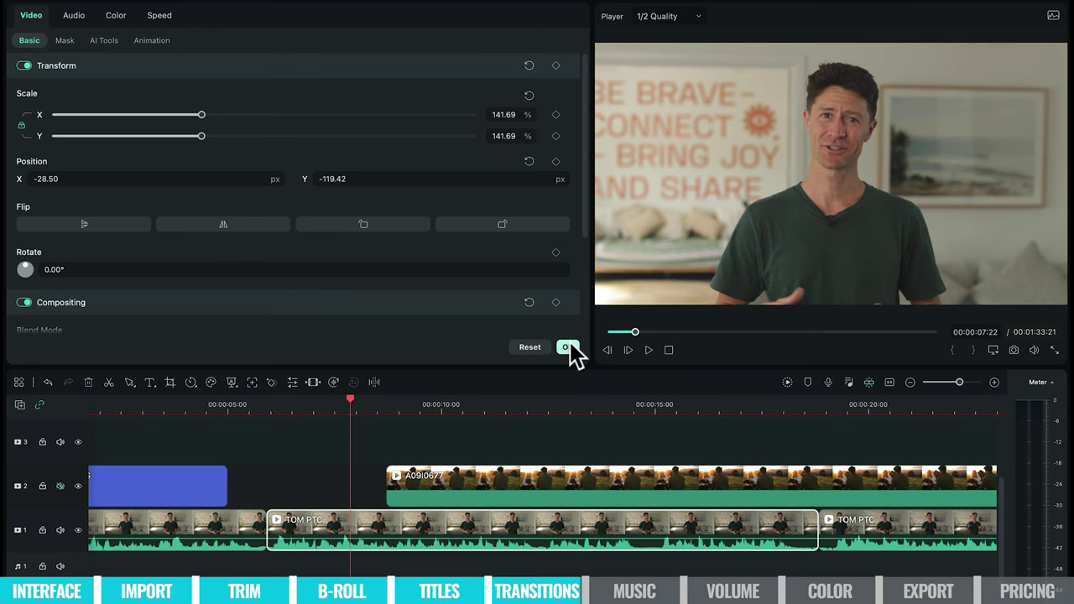
click(568, 346)
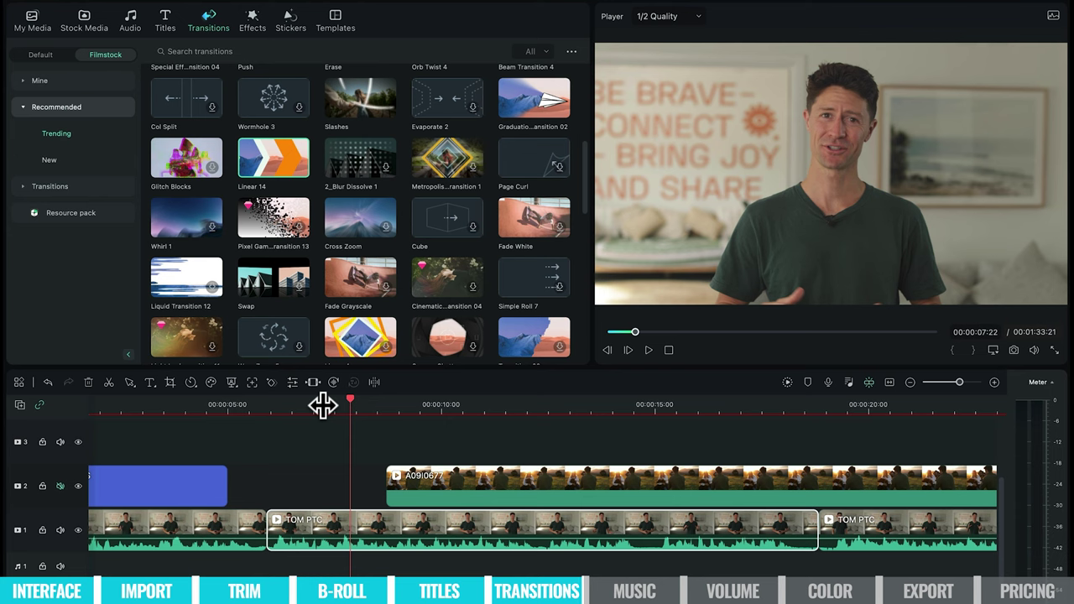
Scrub to 10:16 over the B-roll and open Filmora's Audio music library.
click(323, 405)
scroll(323, 405, down, 3)
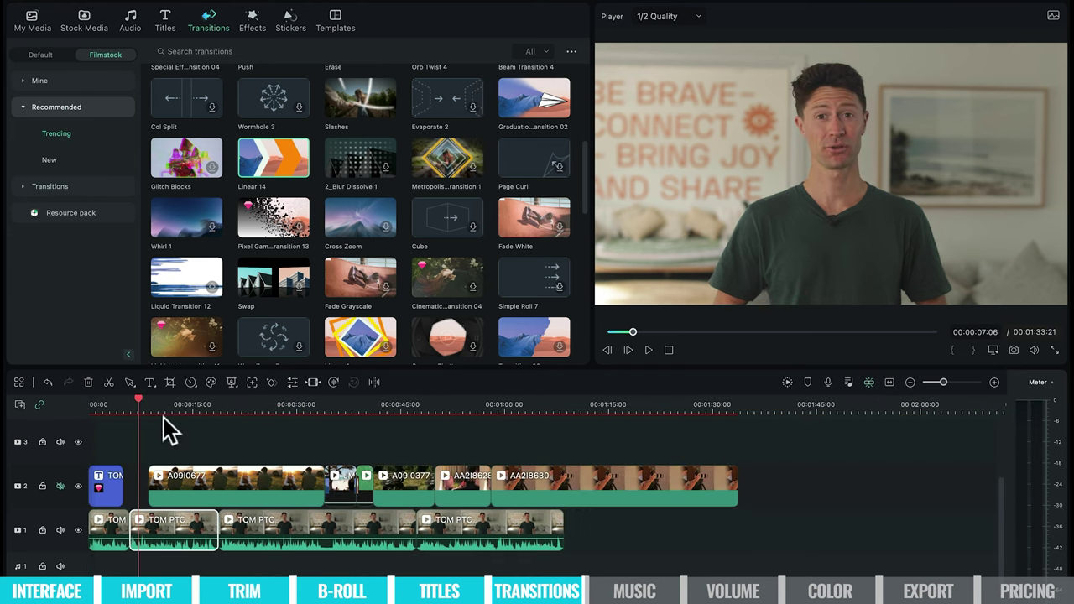
drag(136, 401, 162, 400)
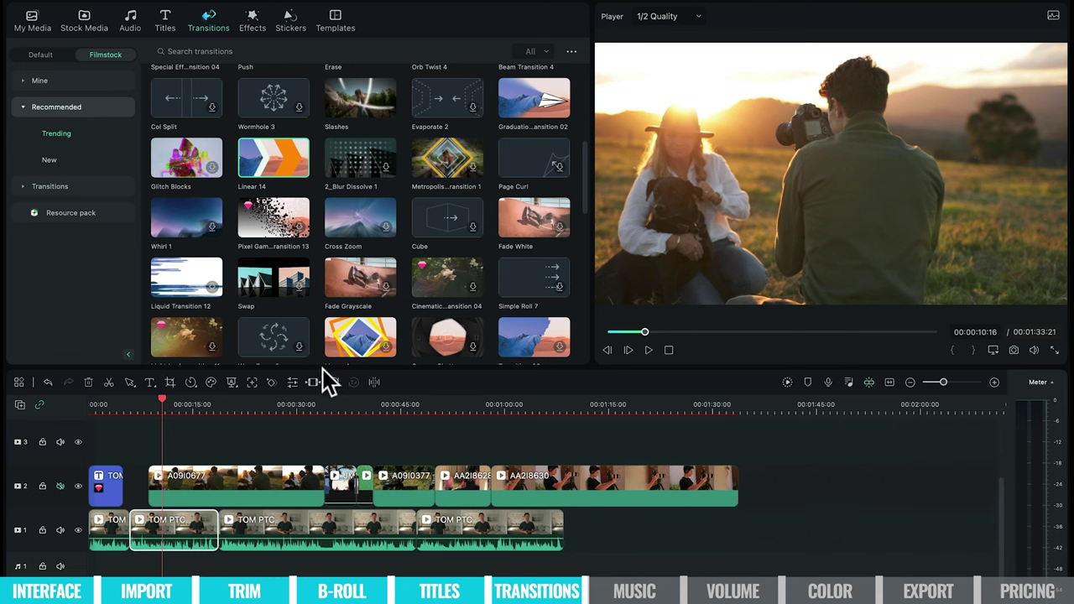
click(135, 24)
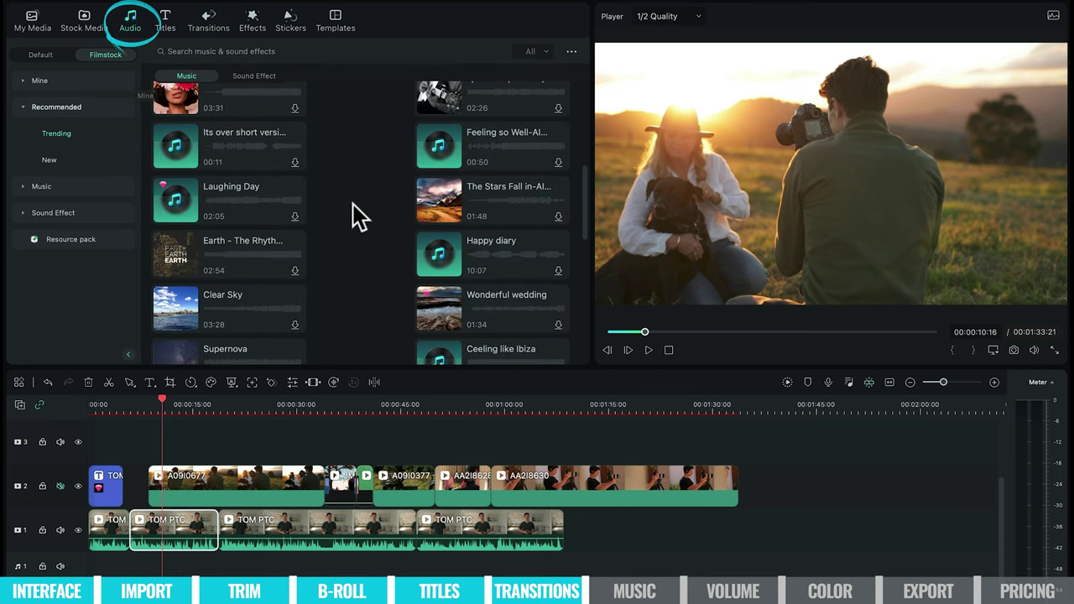
scroll(337, 180, up, 3)
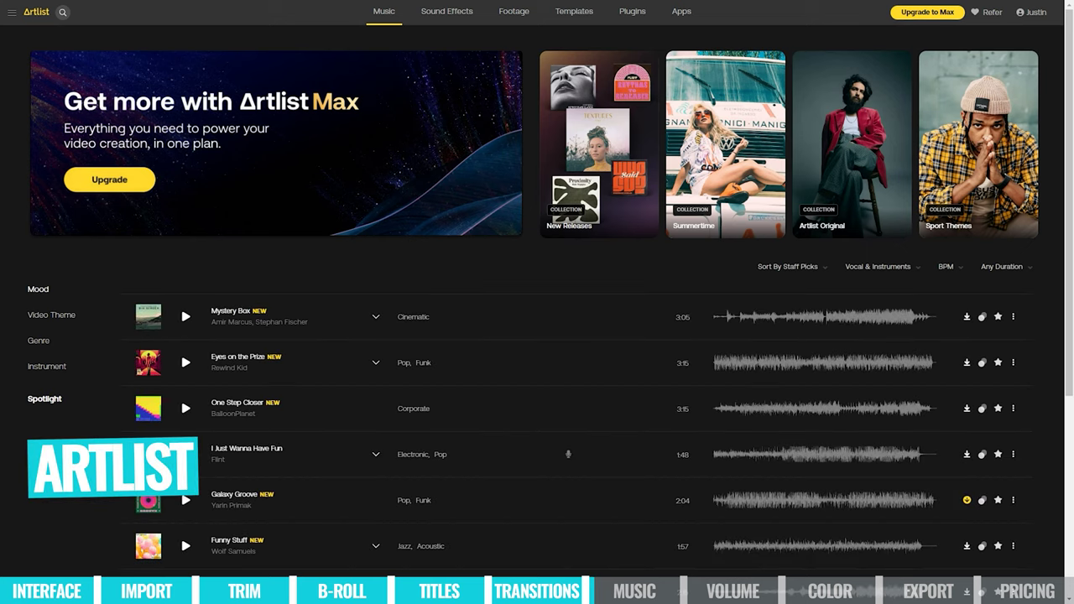
Scroll the Discover page past featured playlists and staff picks to New releases.
scroll(537, 336, down, 2)
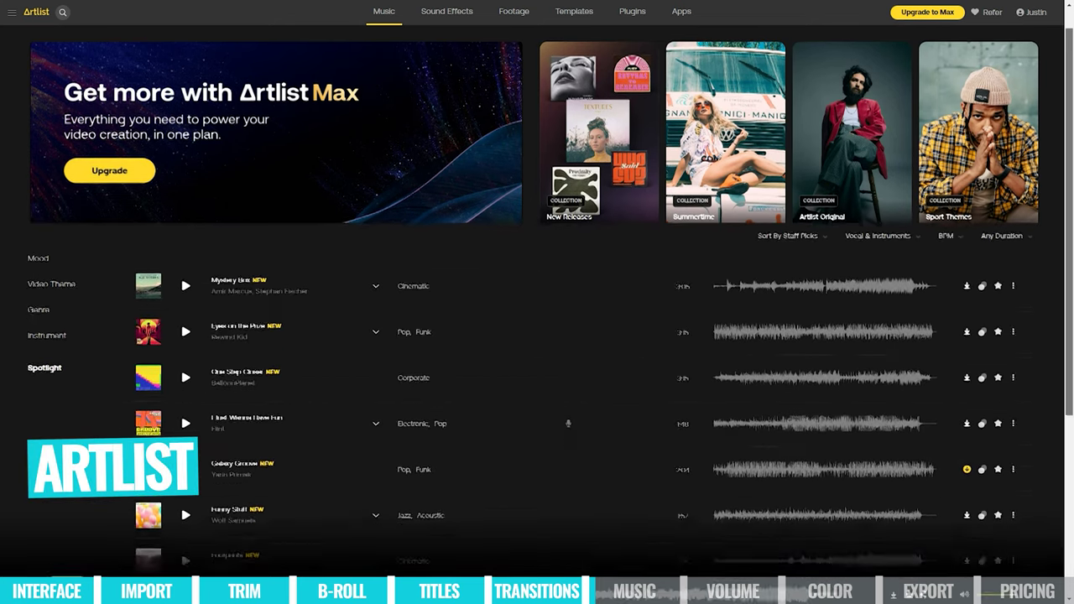
scroll(536, 336, down, 3)
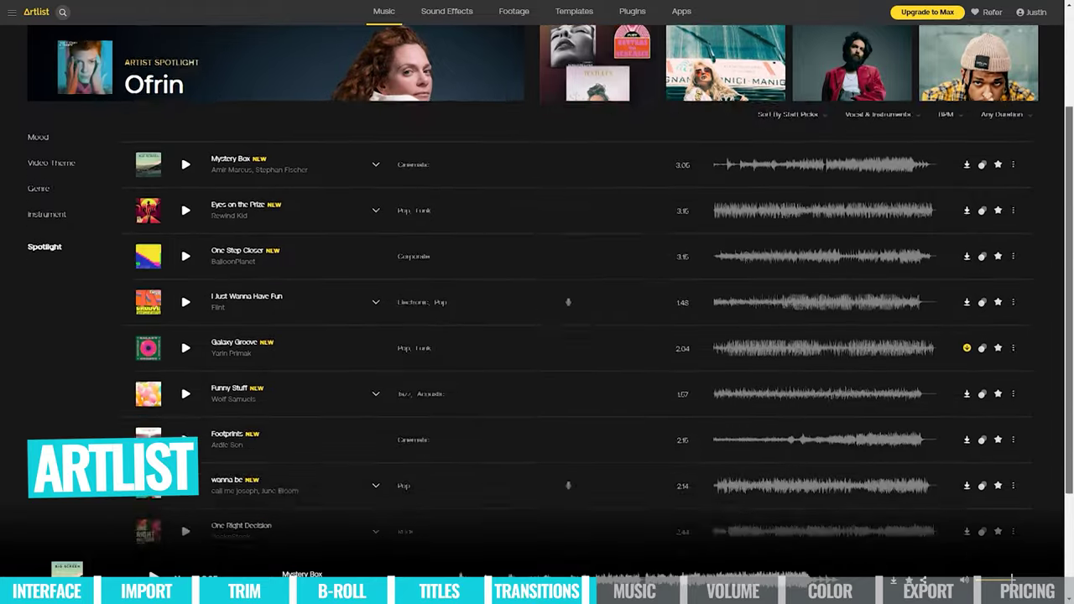
scroll(537, 336, down, 2)
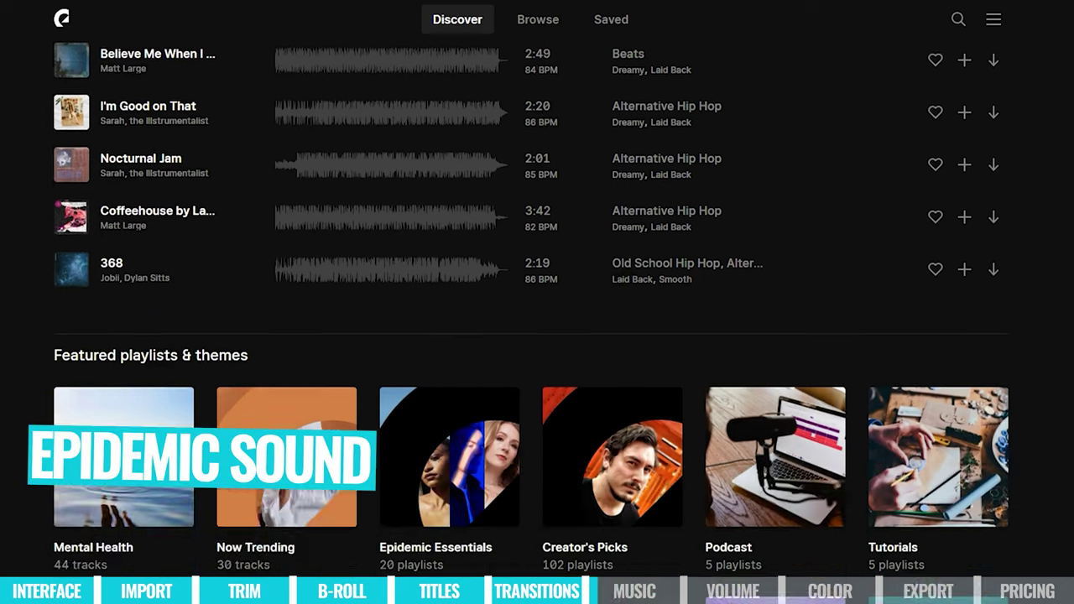
scroll(537, 336, down, 5)
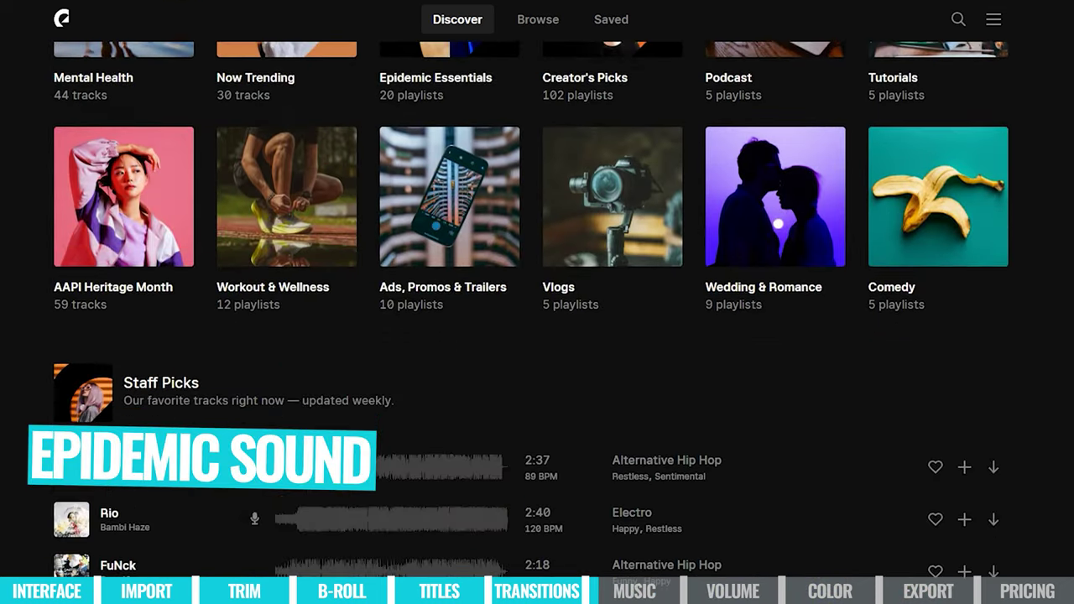
scroll(537, 336, down, 6)
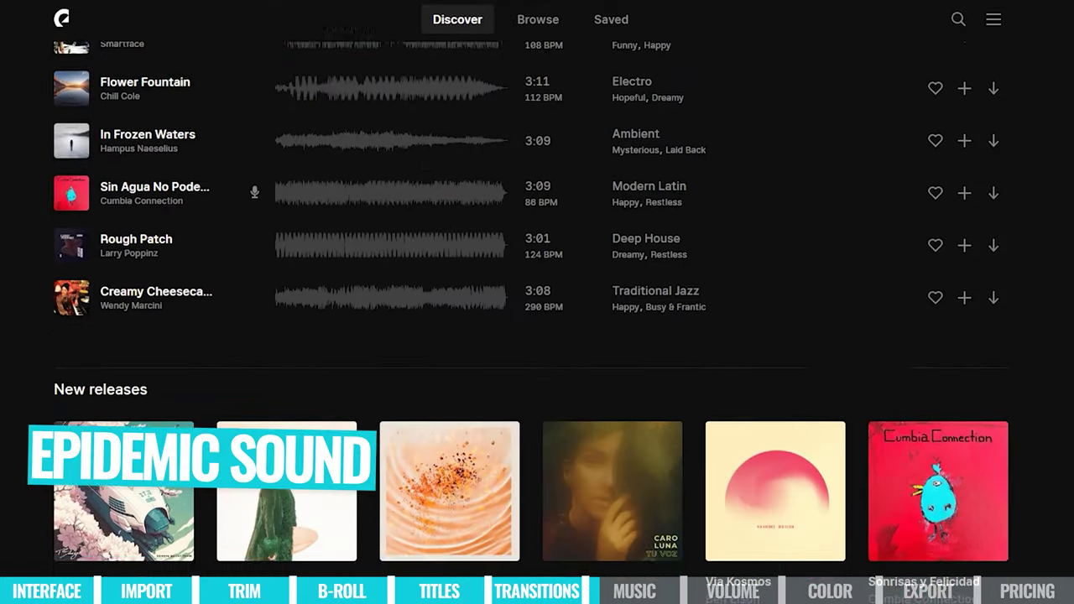
scroll(537, 336, down, 5)
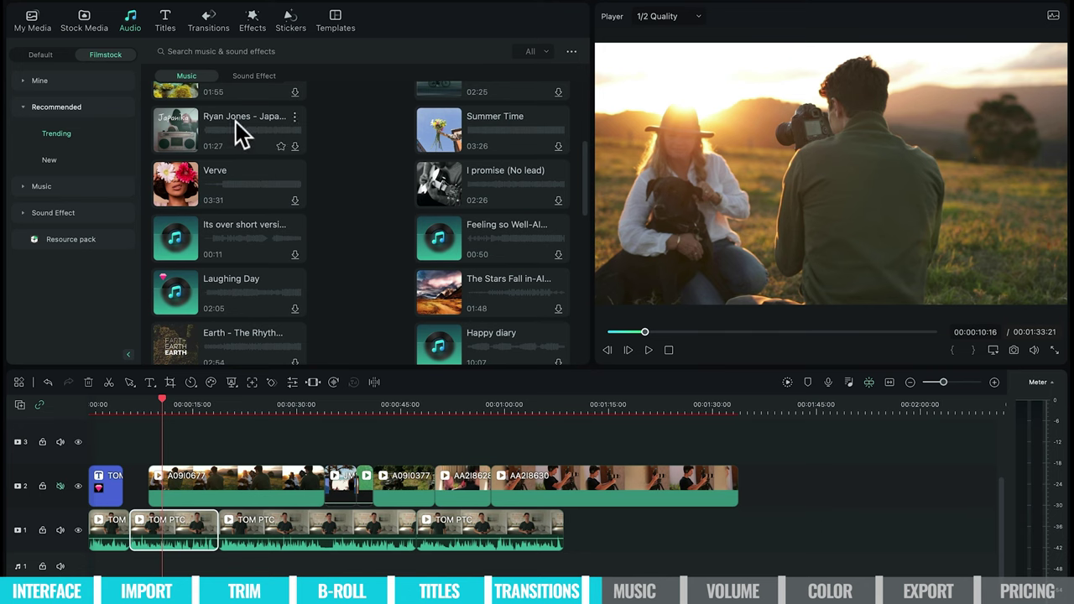
Open Import Media and browse to Rawlens-FS > Data > RAW LENS 2023 > Premium Beat.
click(32, 21)
double_click(246, 249)
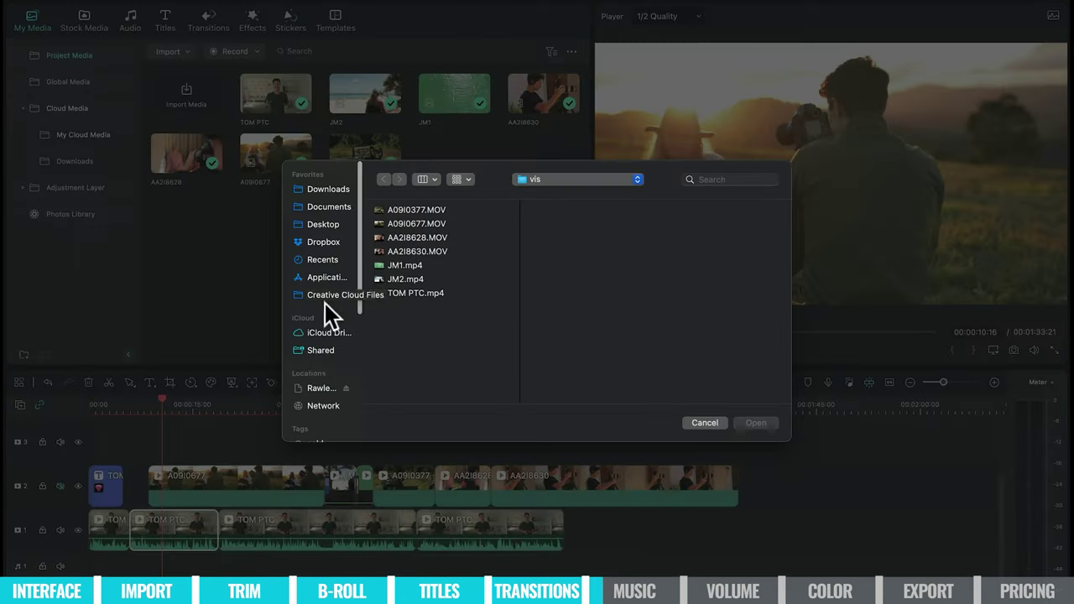
click(321, 388)
click(436, 333)
click(535, 265)
scroll(713, 302, down, 5)
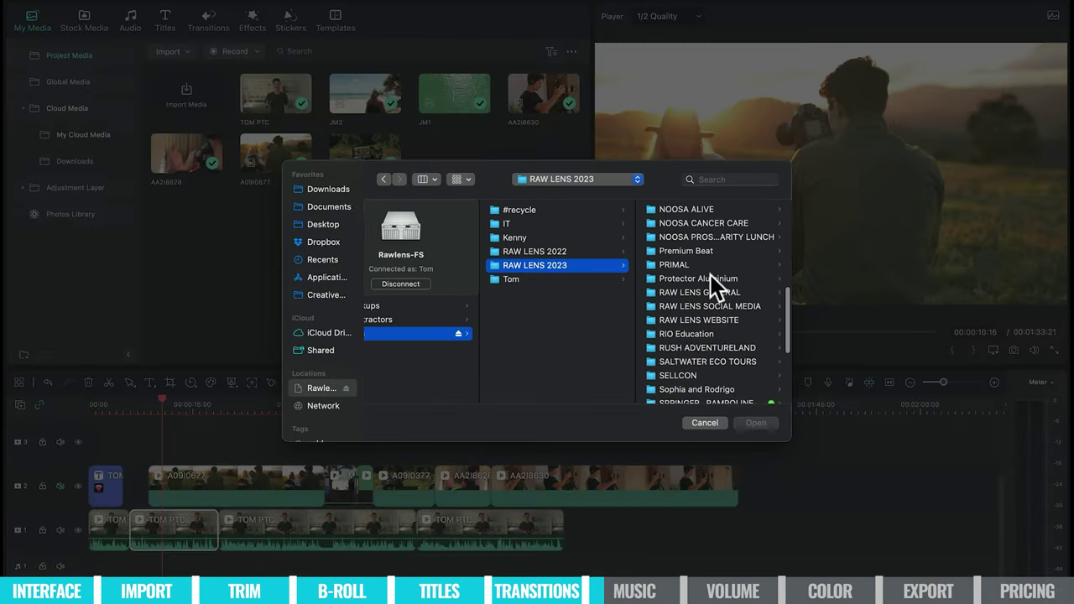
click(686, 250)
Preview and import the 'anytime by walz Artlist' mp3, then add it to the audio track.
click(610, 387)
key(space)
click(359, 213)
key(Escape)
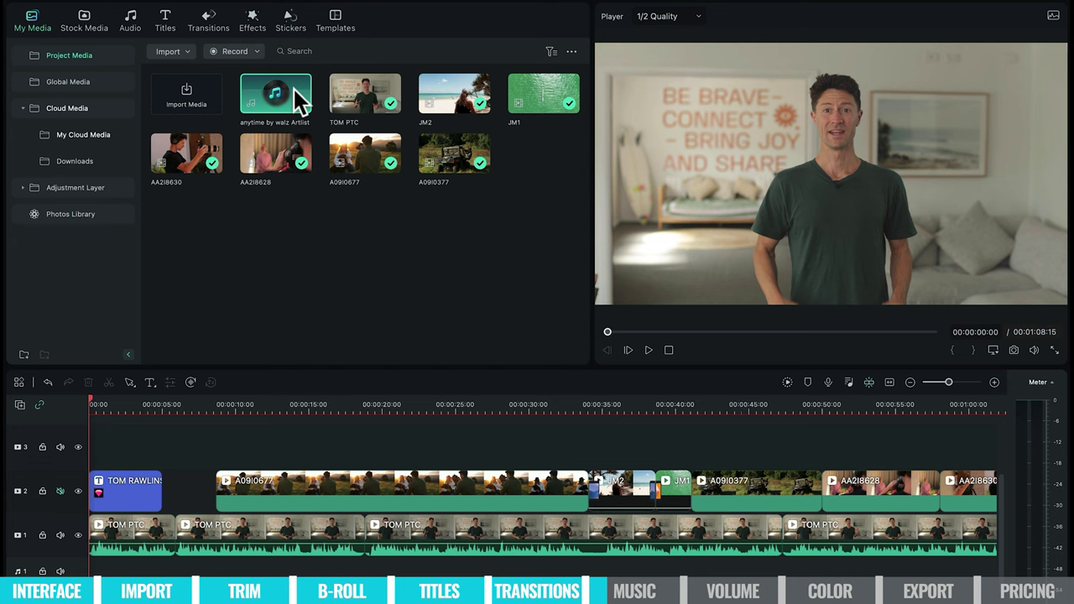
drag(300, 100, 227, 134)
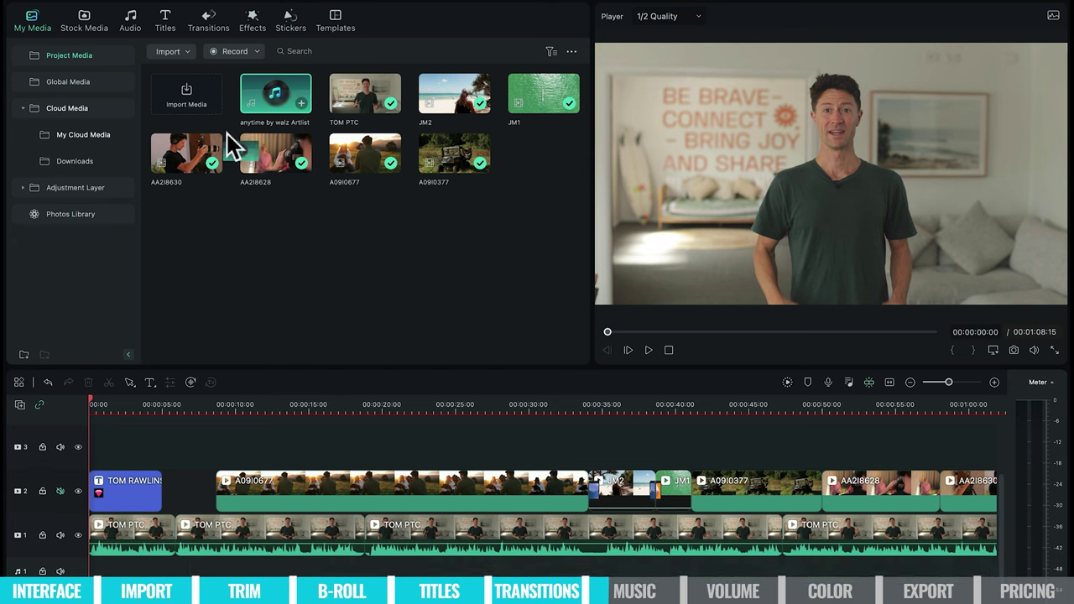
click(301, 100)
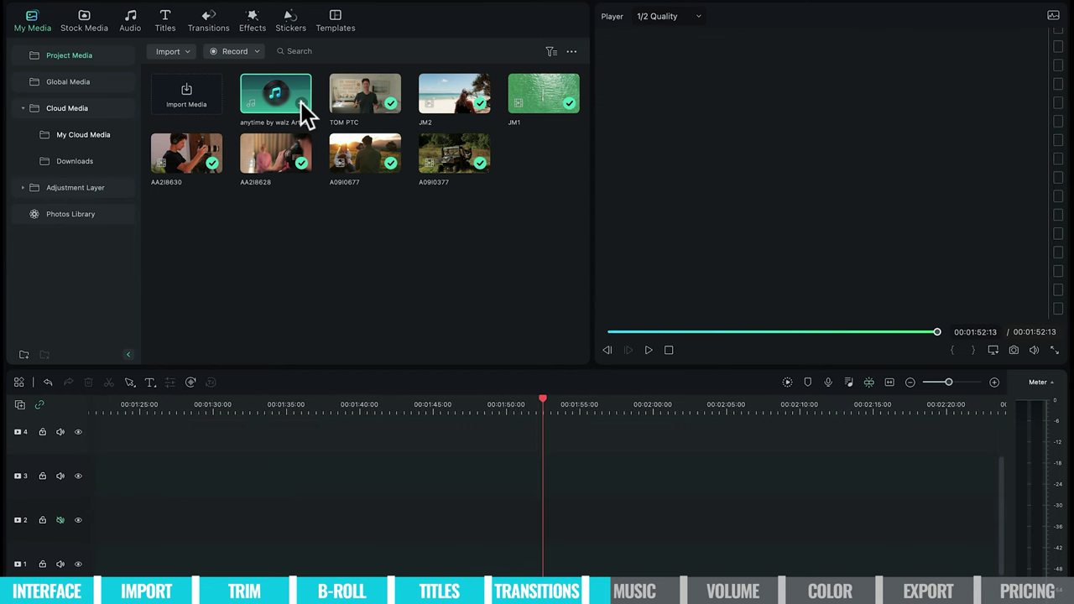
key(shift+z)
click(281, 405)
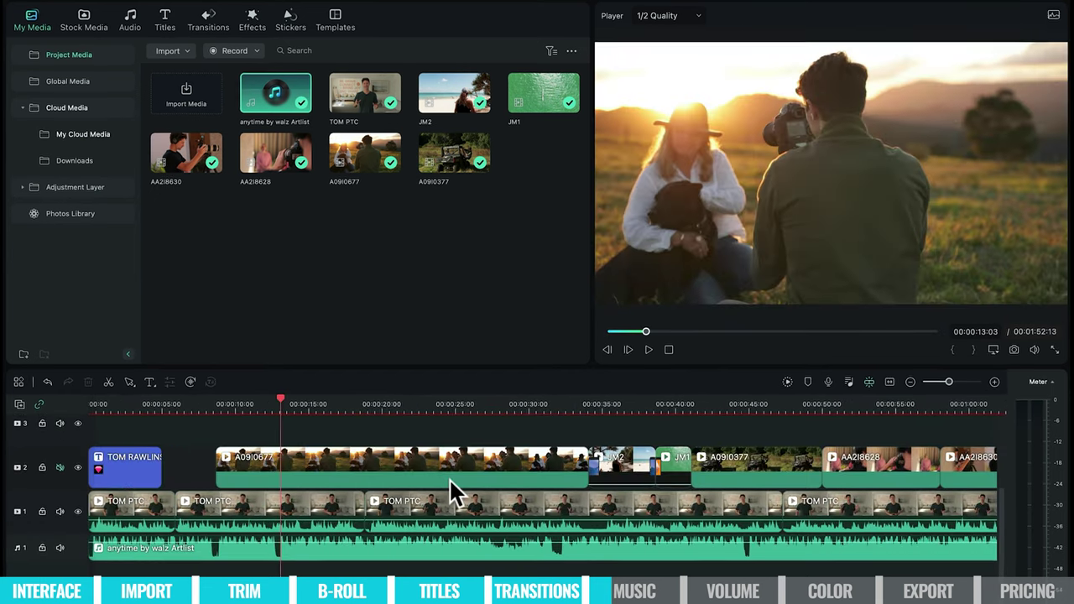
scroll(443, 451, down, 3)
scroll(587, 470, up, 3)
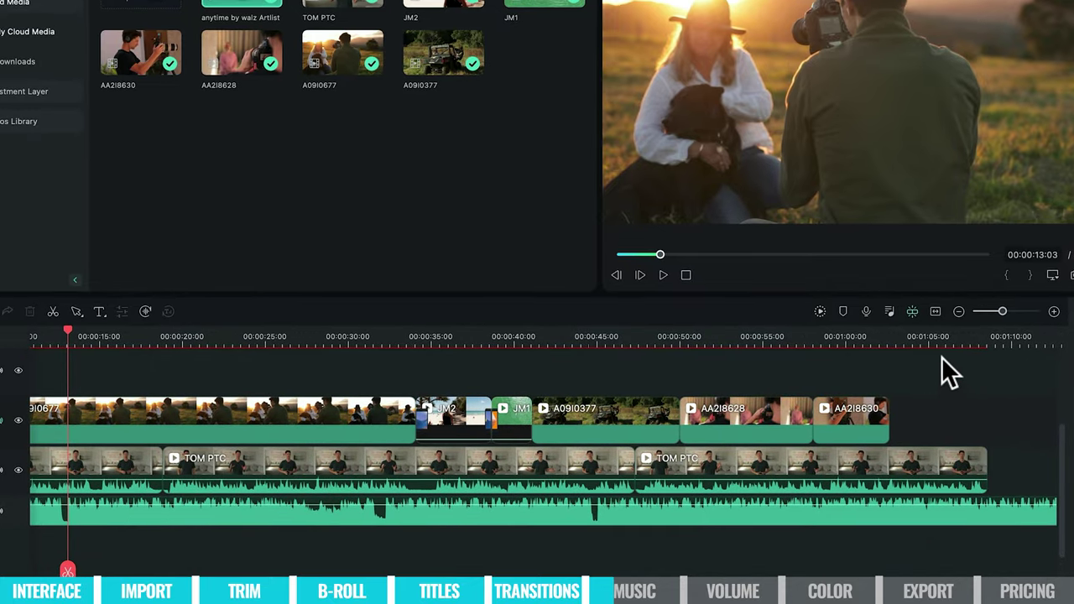
click(940, 356)
scroll(978, 426, right, 1)
drag(925, 331, 934, 334)
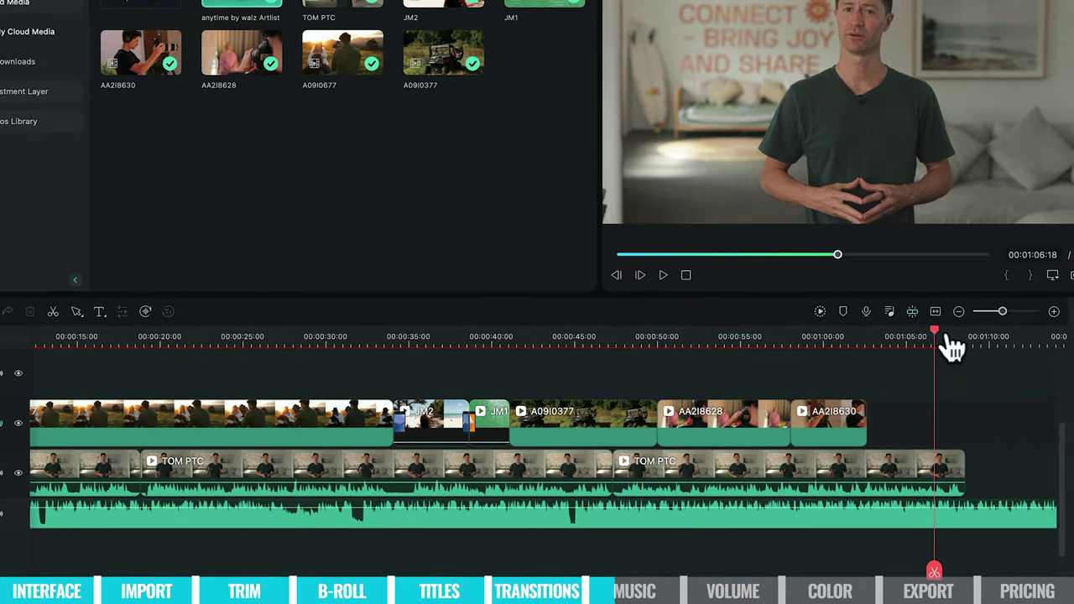
key(shift+z)
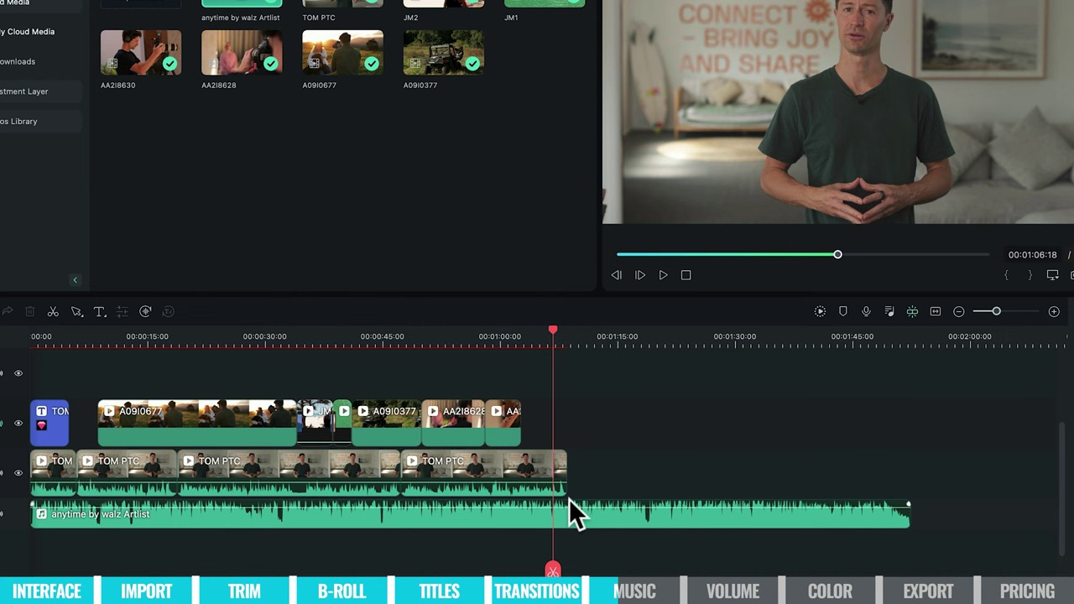
scroll(575, 515, up, 1)
scroll(575, 516, down, 2)
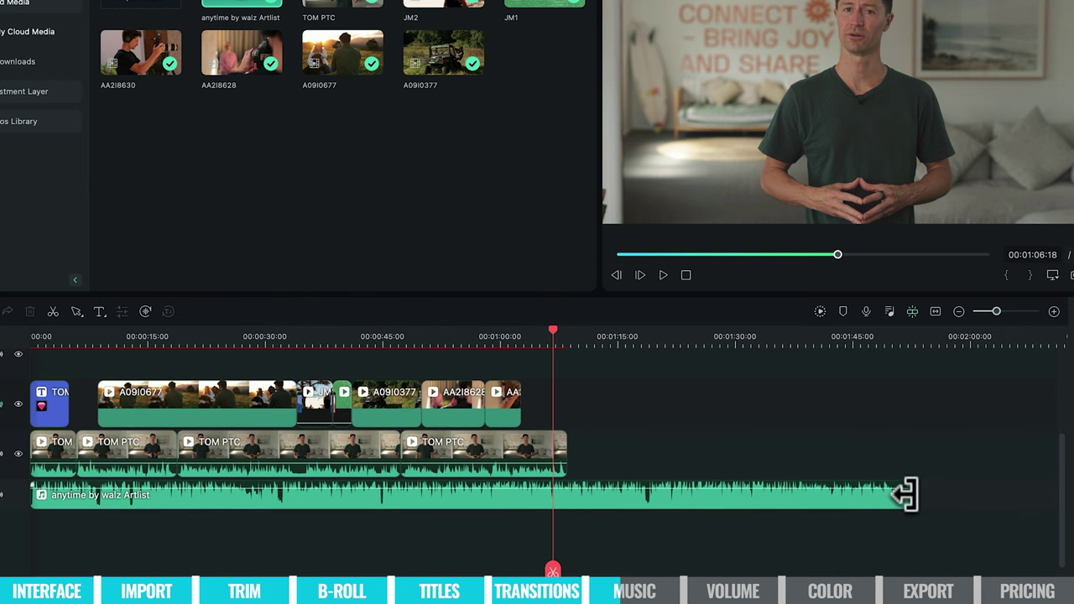
drag(906, 495, 560, 501)
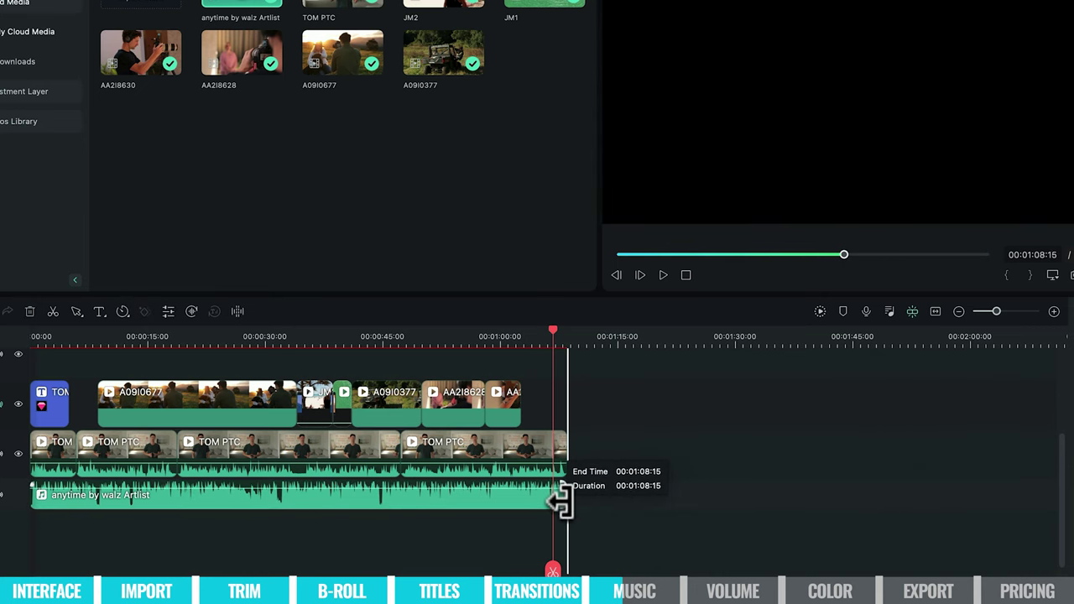
drag(659, 499, 924, 495)
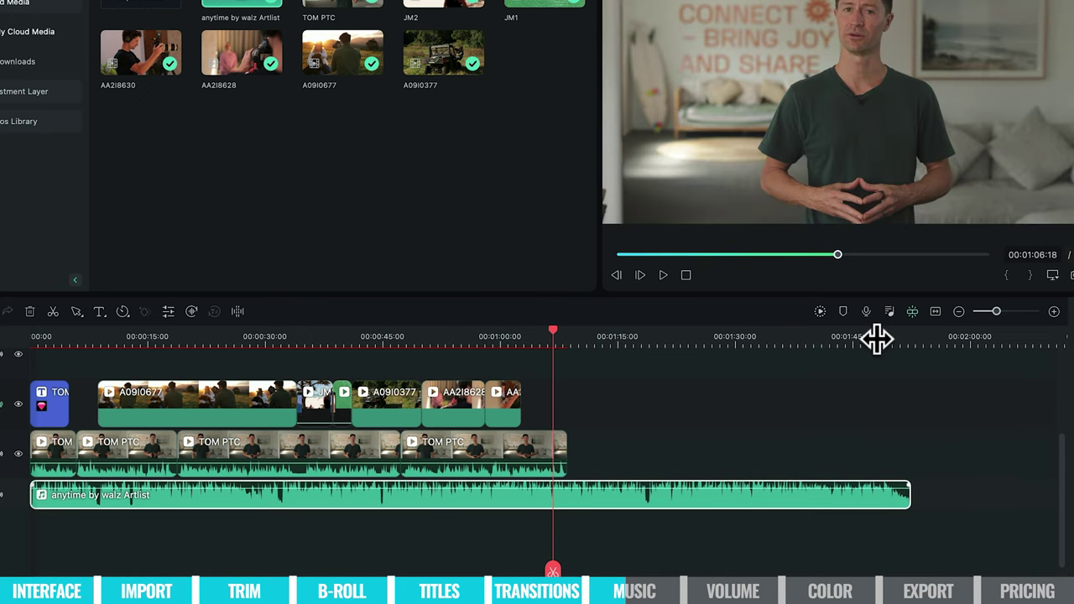
key(End)
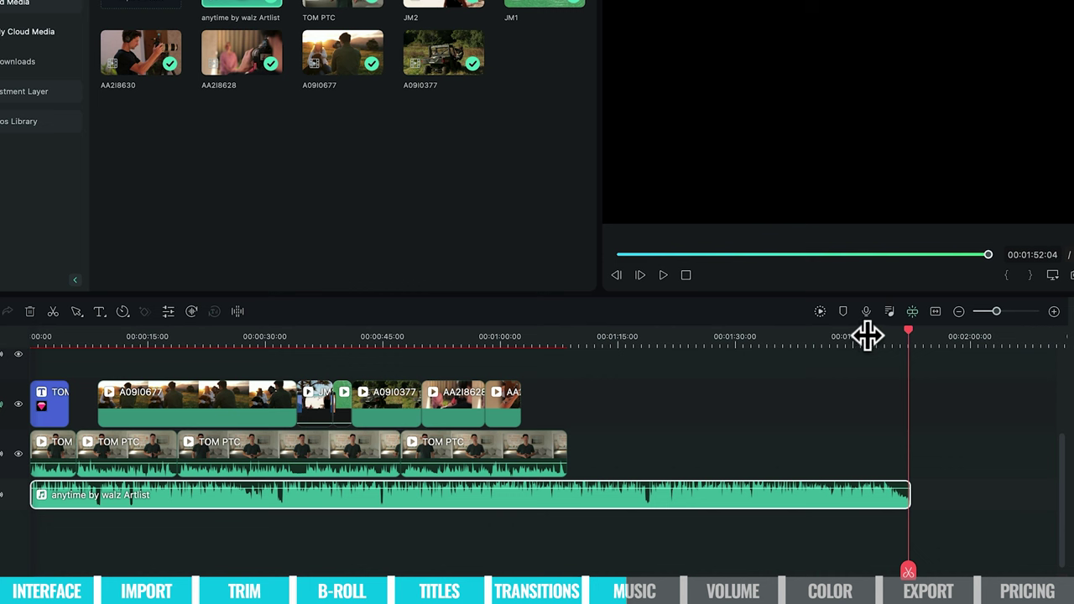
click(867, 335)
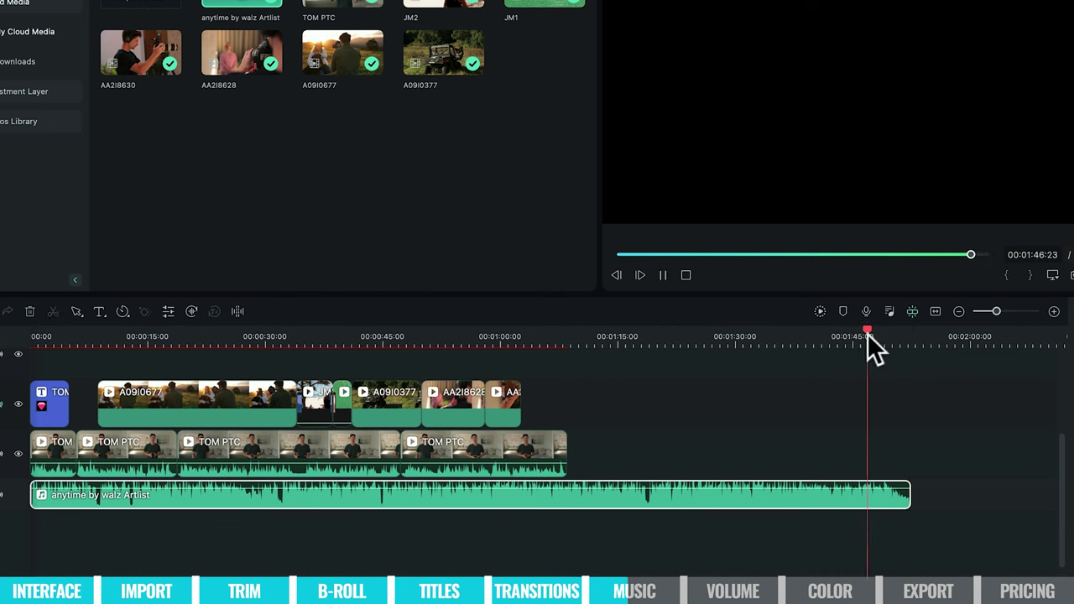
key(space)
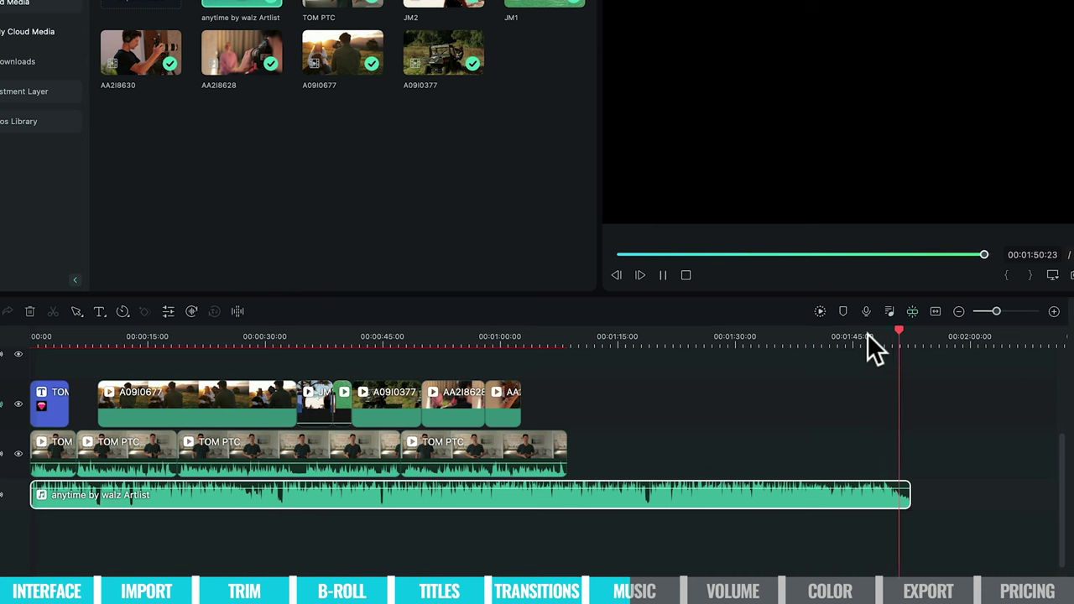
key(space)
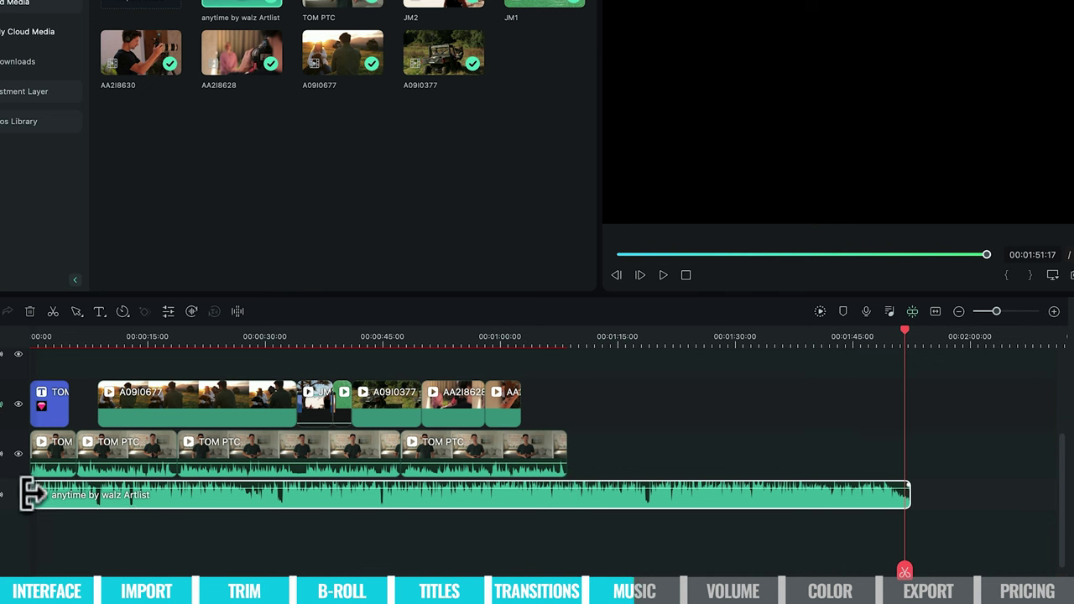
Trim the anytime by walz song to run from 00:00 to the video's end near 01:08:18.
drag(32, 494, 409, 495)
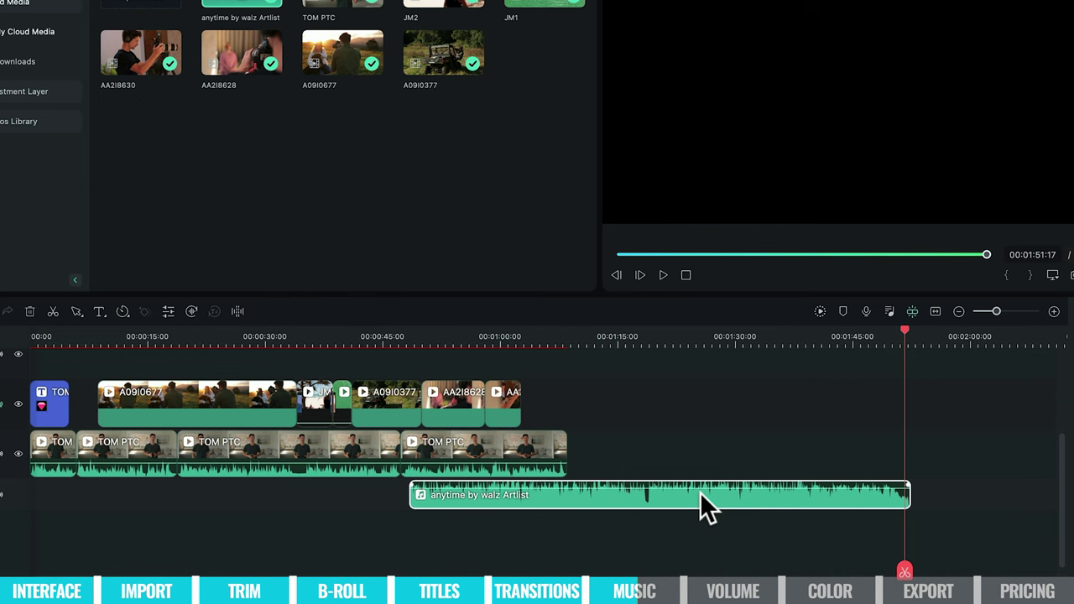
drag(701, 495, 360, 493)
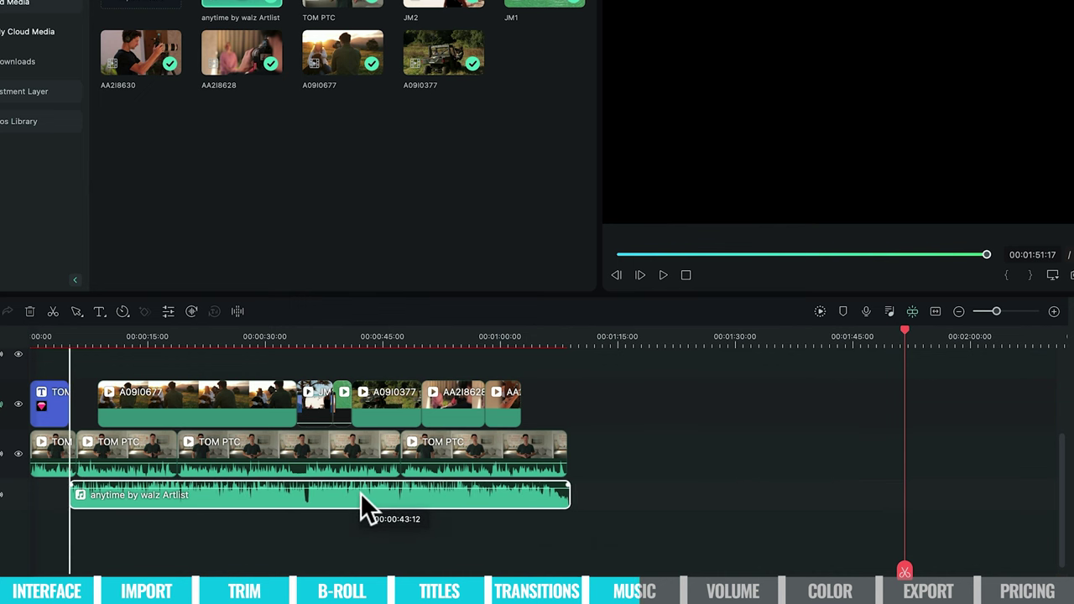
click(560, 335)
scroll(560, 336, up, 5)
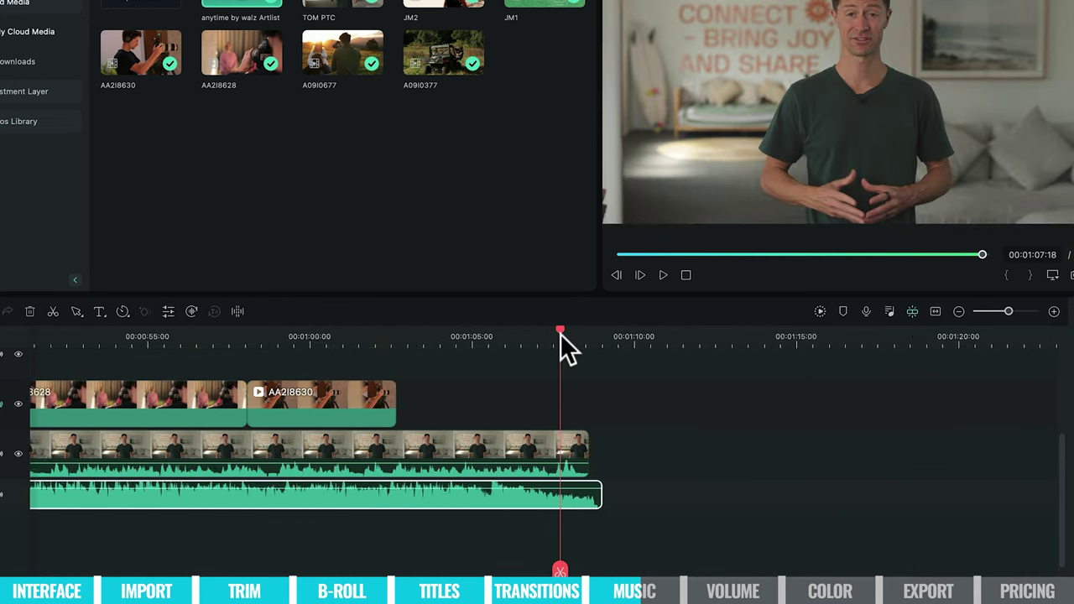
drag(592, 497, 593, 483)
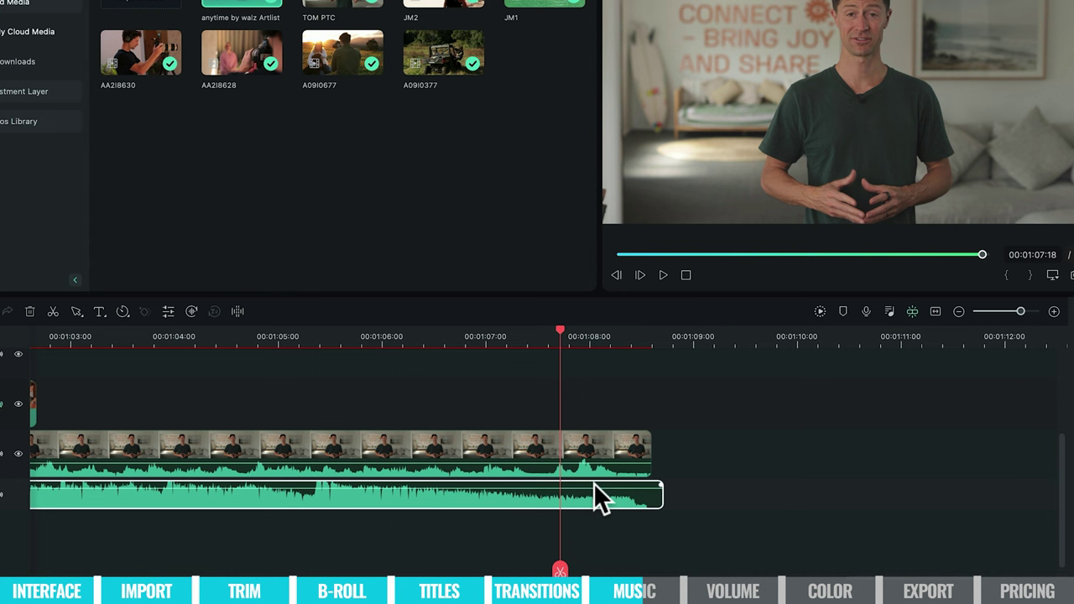
click(358, 336)
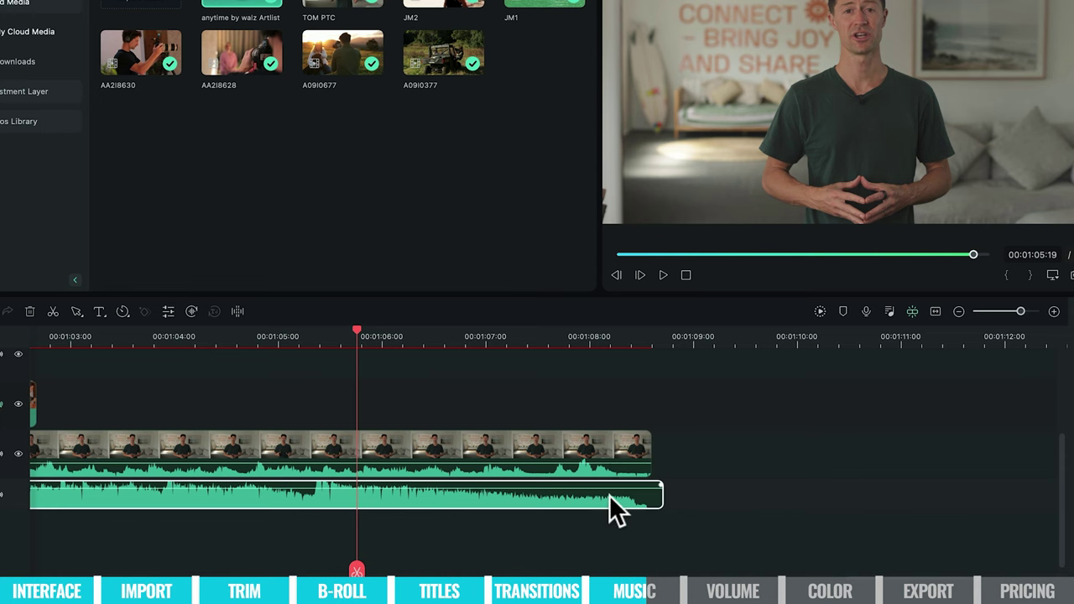
key(ctrl+minus)
key(ctrl+minus)
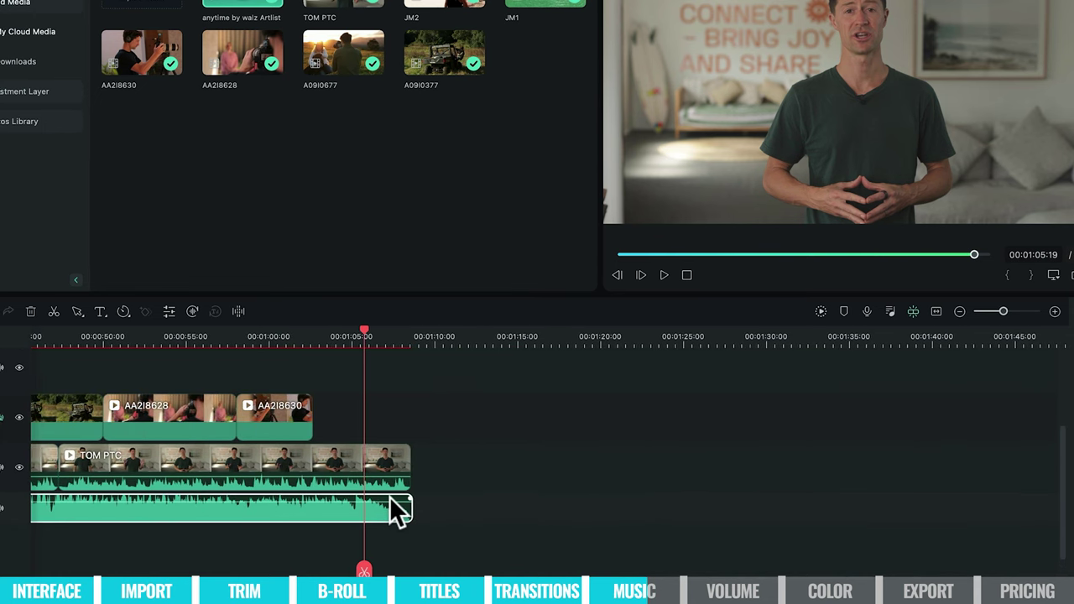
scroll(389, 496, left, 10)
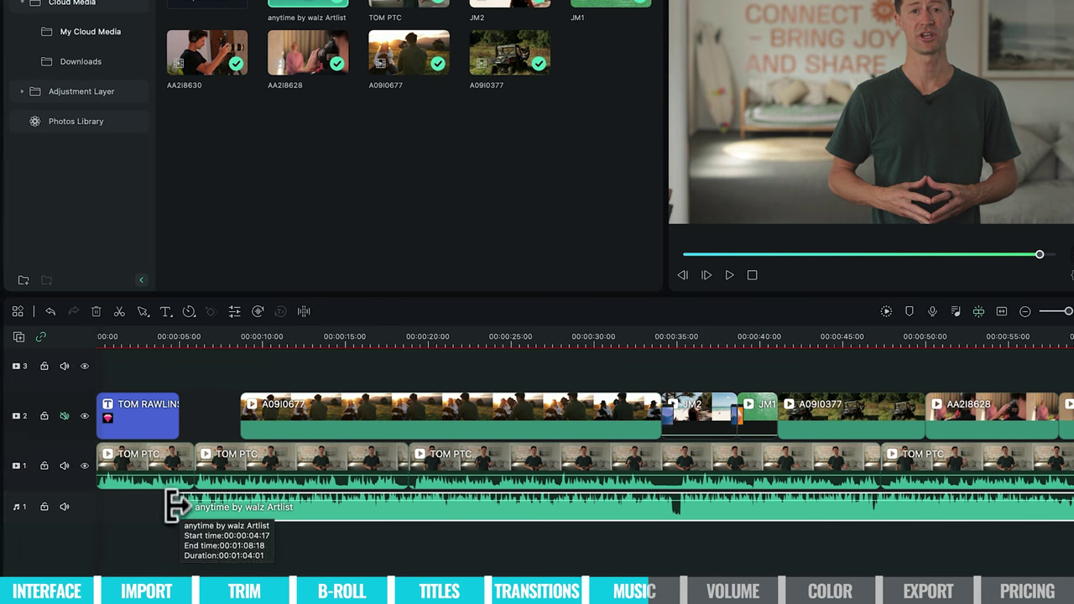
drag(172, 506, 84, 501)
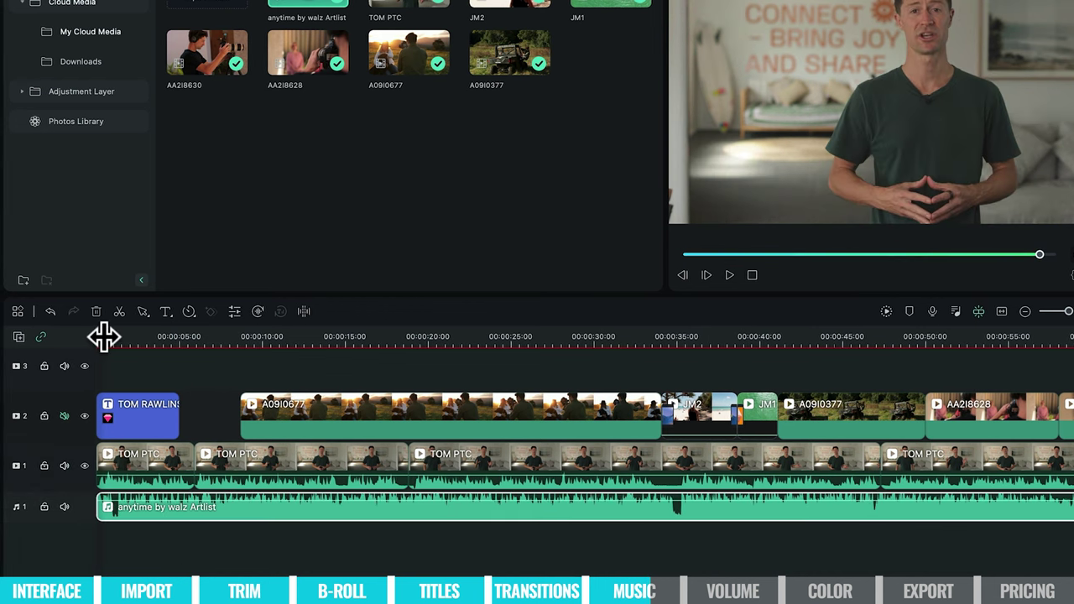
Play the edit from 00:00 to hear the new music under the TOM PTC opening.
click(107, 339)
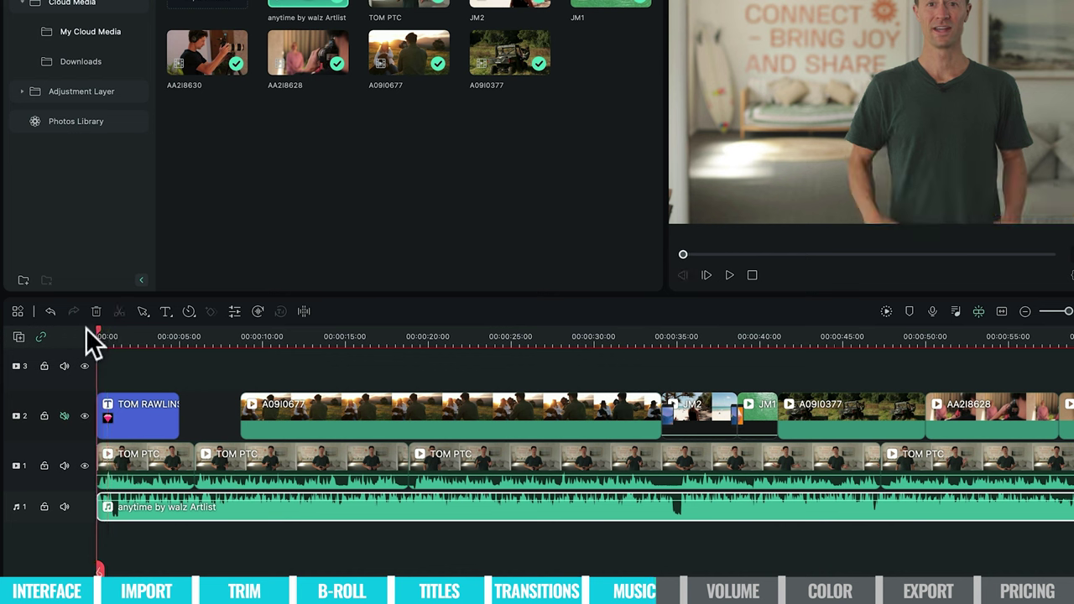
key(space)
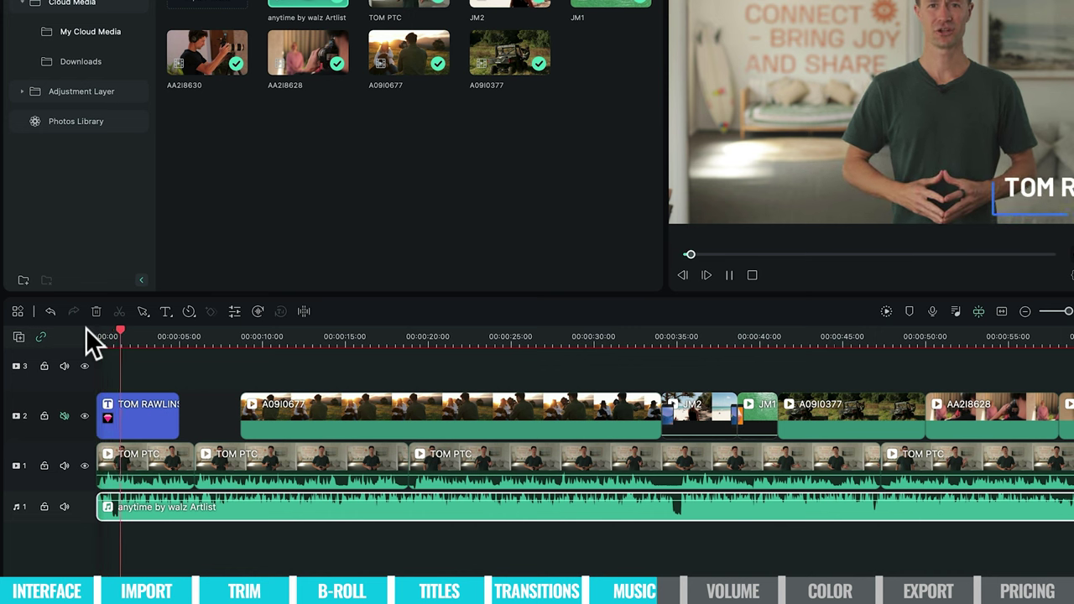
key(space)
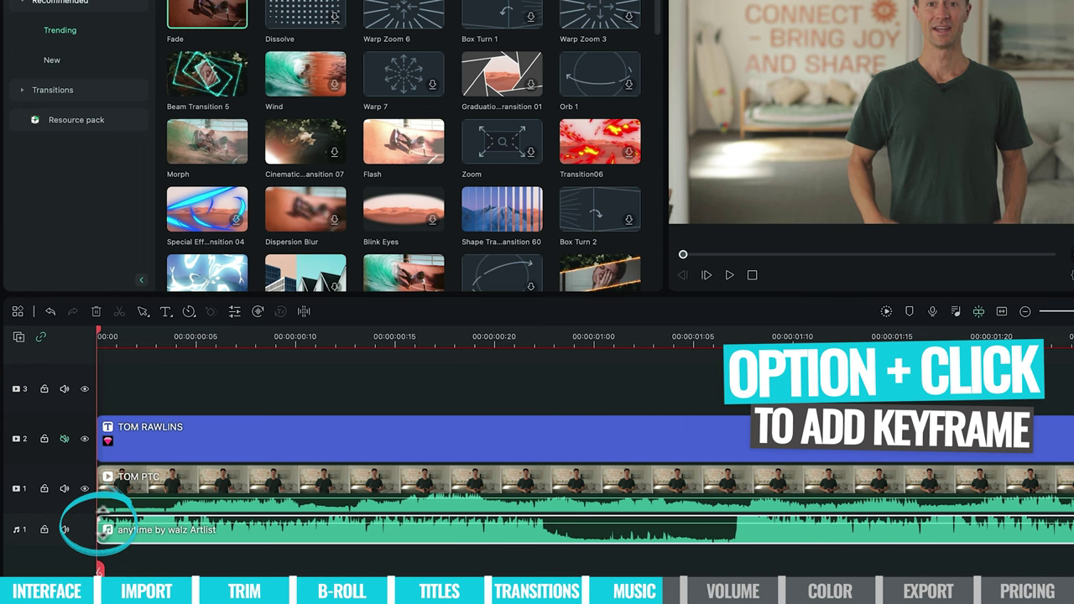
Set the anytime by walz song to about -26 dB volume with a 1.26 s fade-in.
double_click(102, 531)
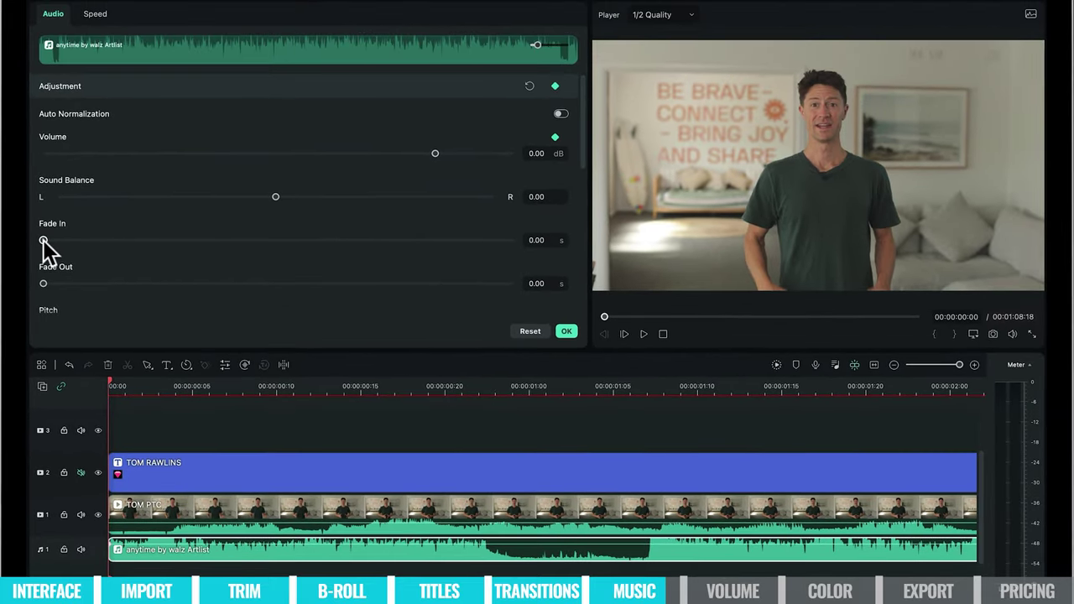
drag(434, 153, 260, 157)
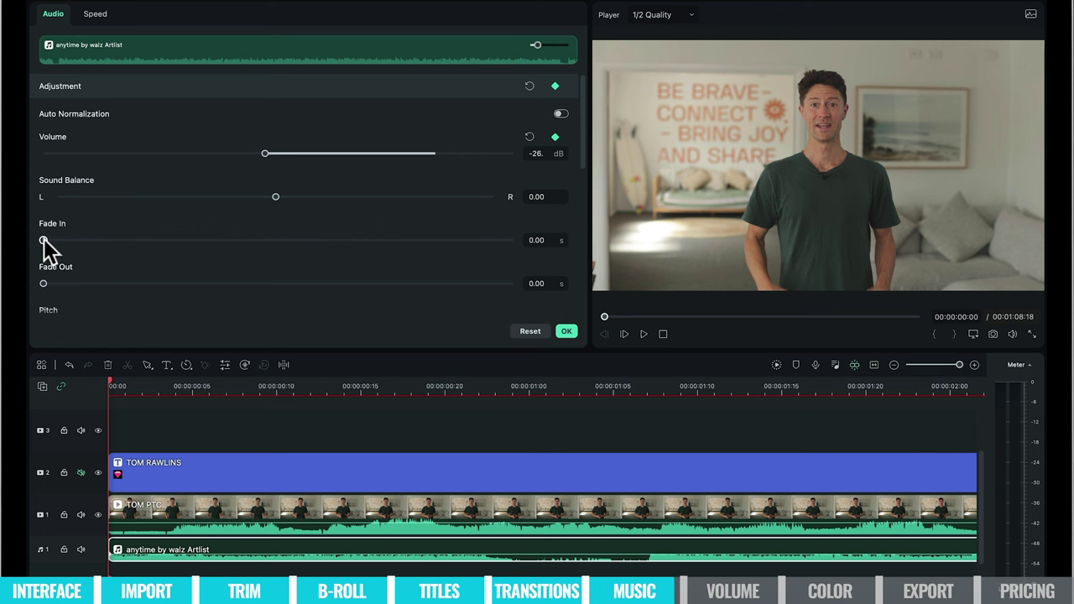
drag(45, 239, 52, 239)
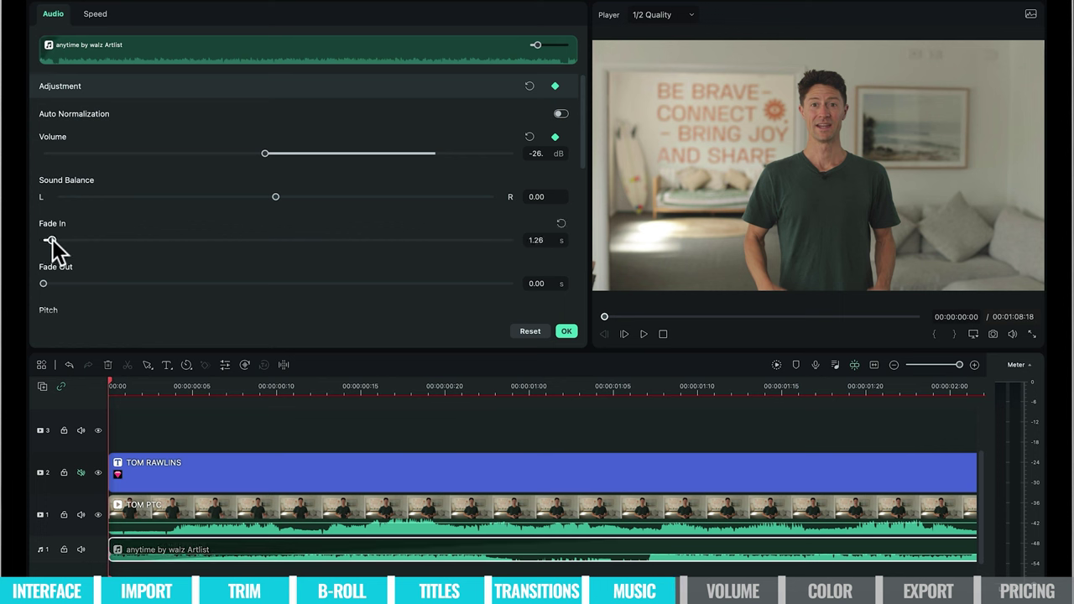
click(566, 332)
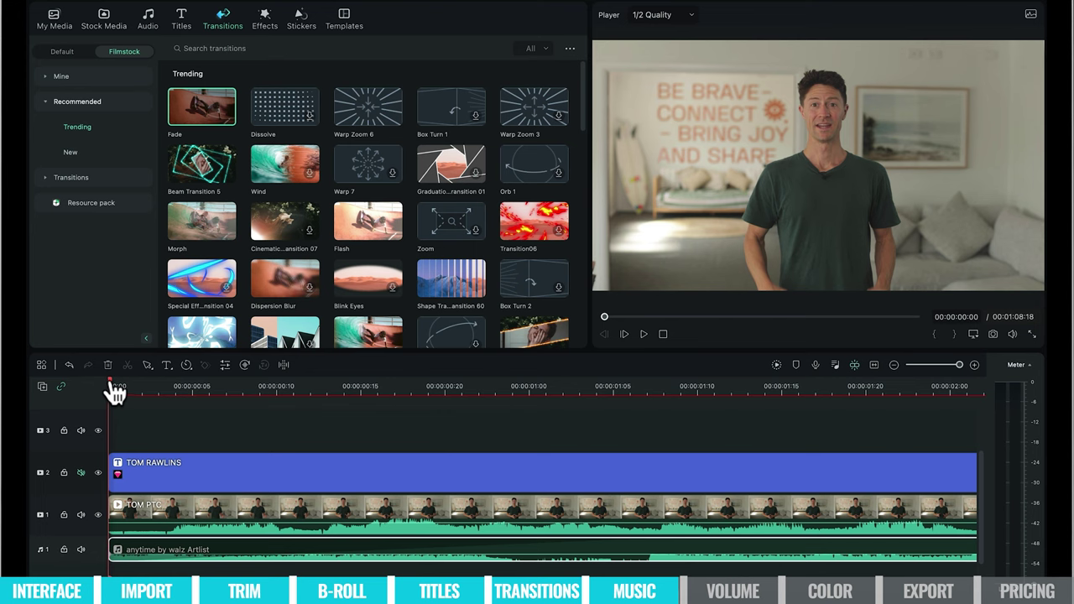
Raise the first TOM PTC clip's volume line so the voice sits above the music.
key(space)
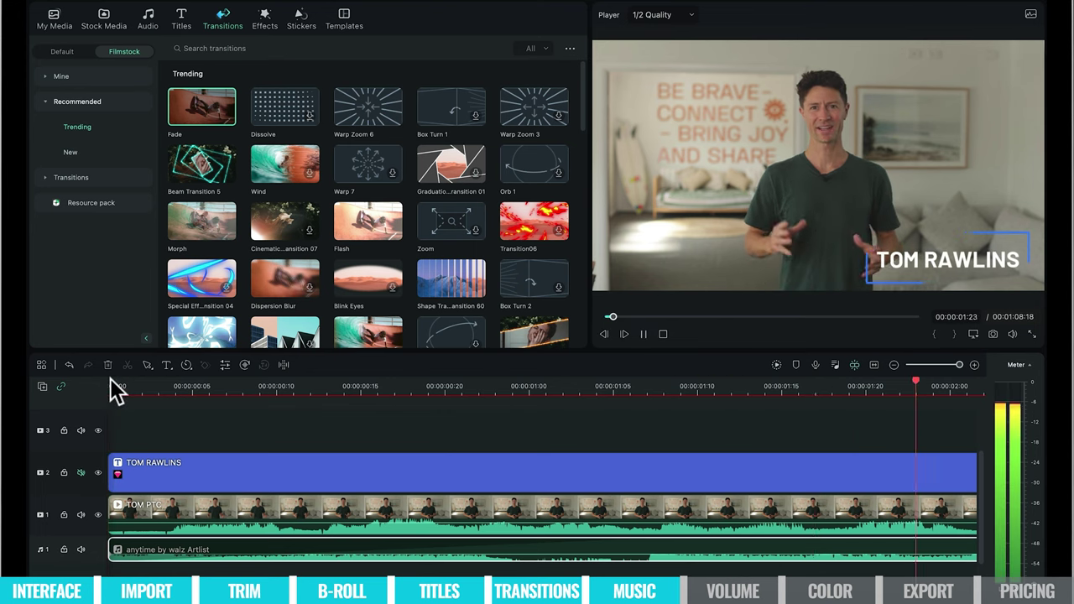
key(space)
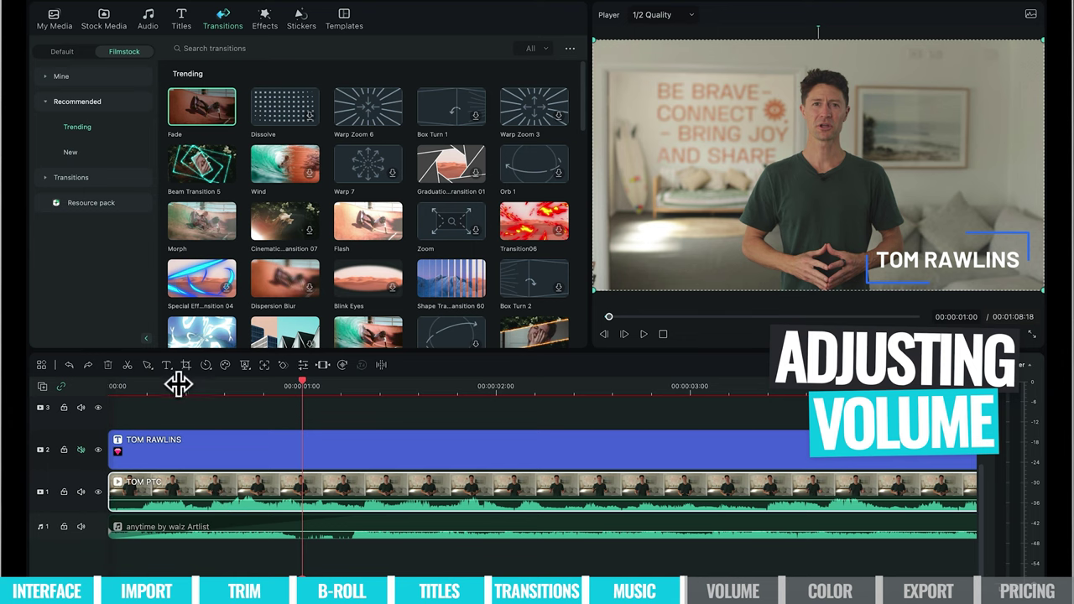
click(178, 385)
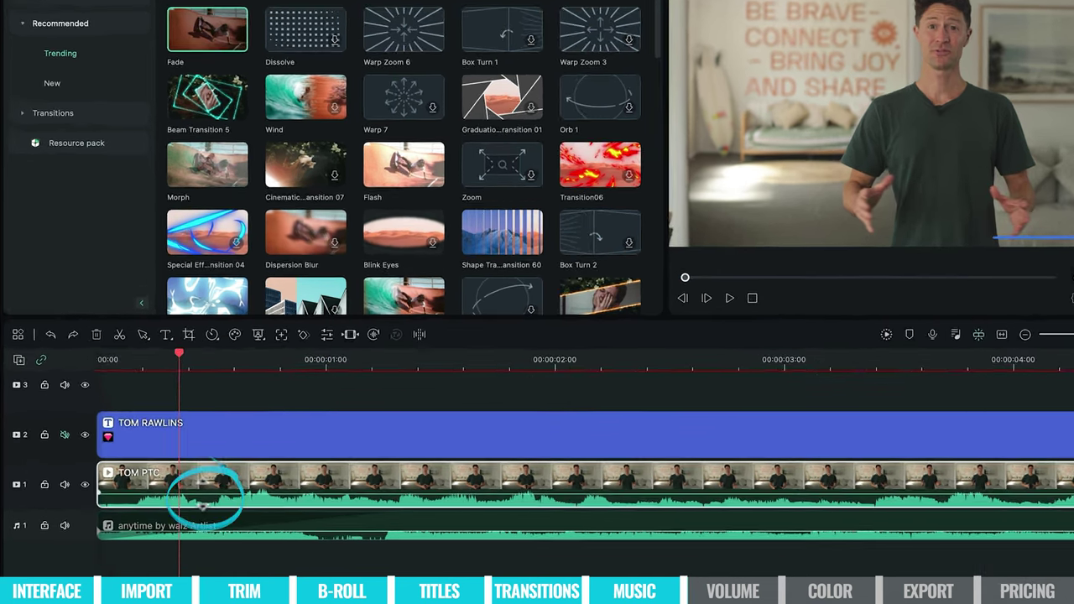
mouse_move(197, 472)
mouse_down()
mouse_move(202, 502)
mouse_move(201, 492)
mouse_up()
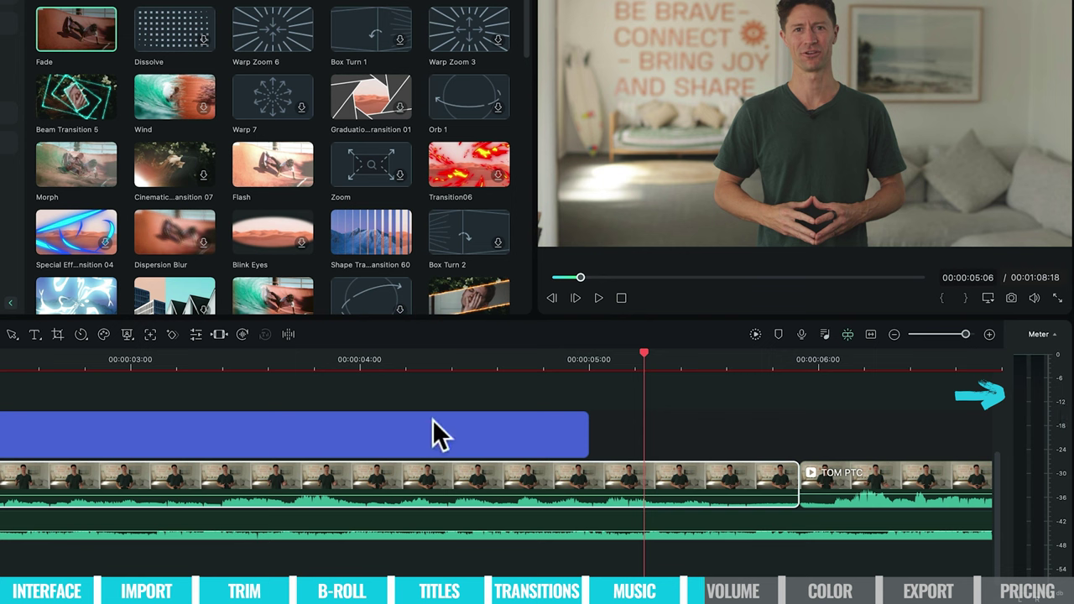
drag(186, 506, 186, 479)
Play back from the title's opening to check the louder voice level.
click(23, 359)
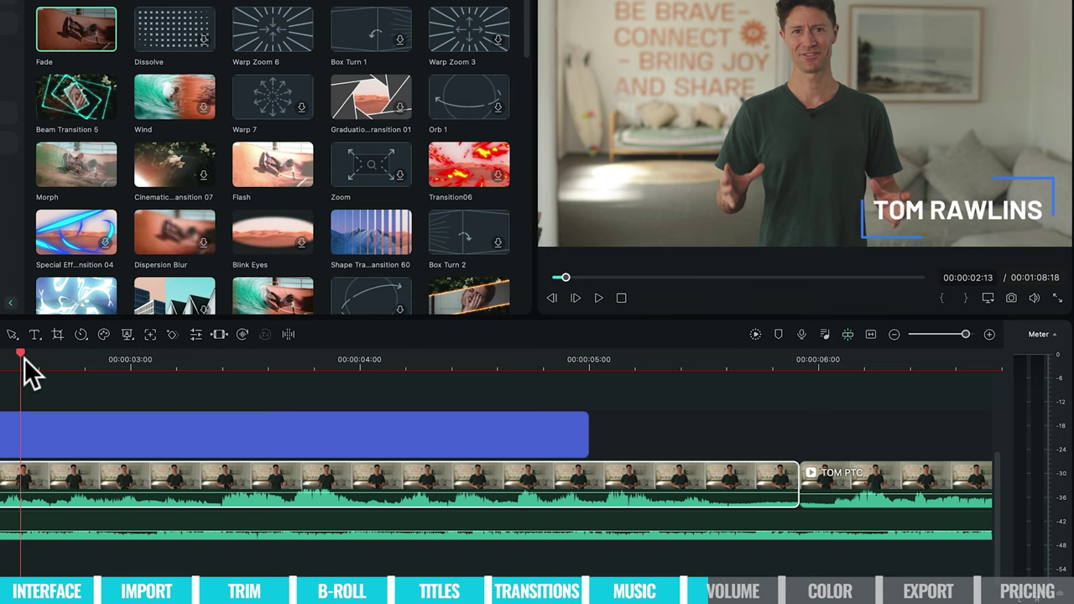
key(space)
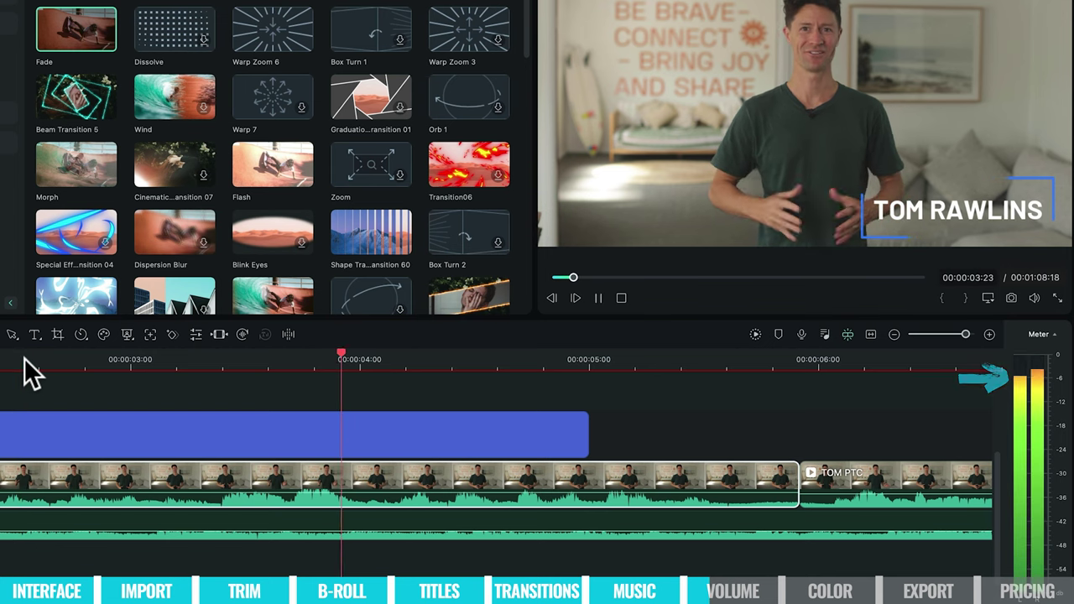
key(space)
scroll(22, 373, down, 5)
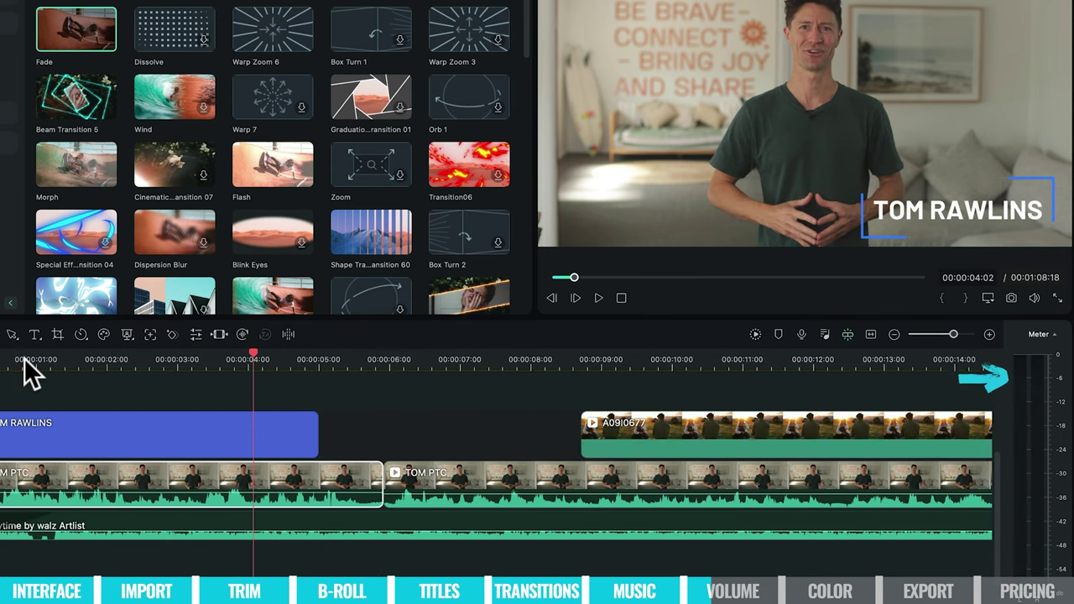
click(162, 496)
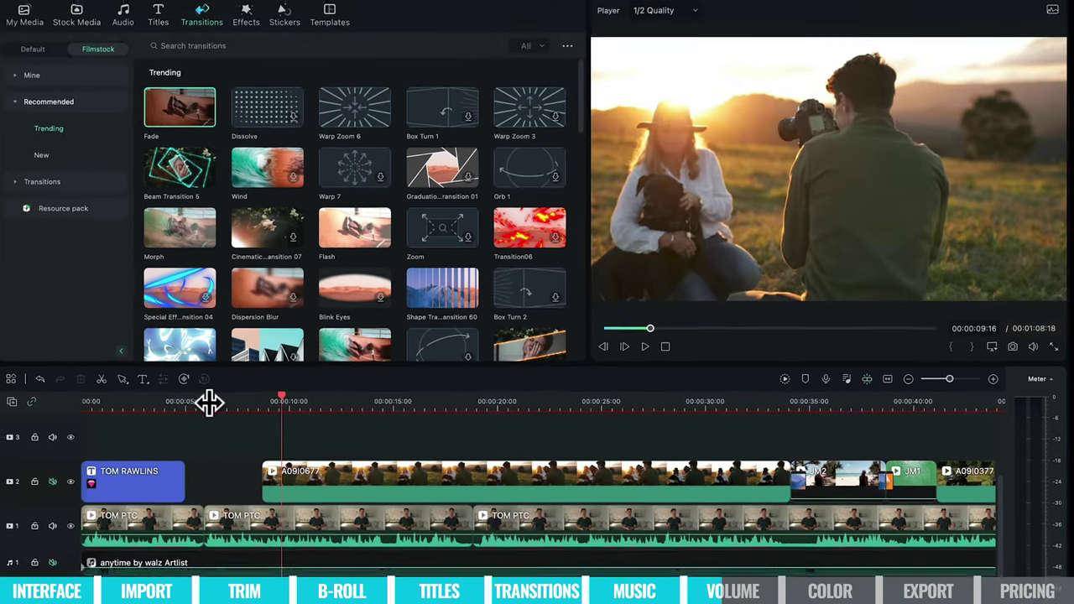
click(170, 404)
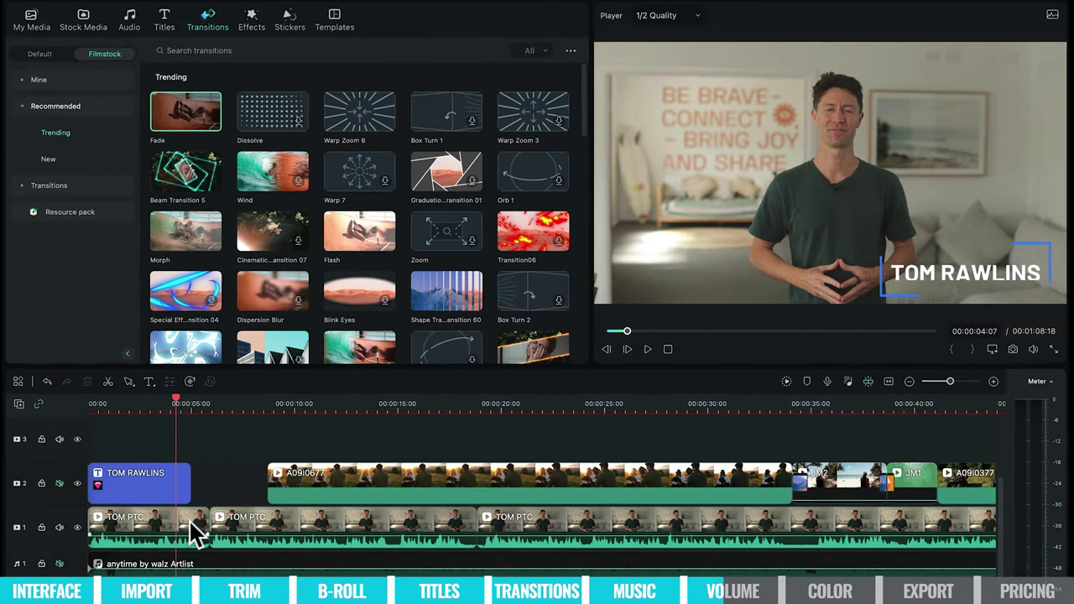
double_click(190, 522)
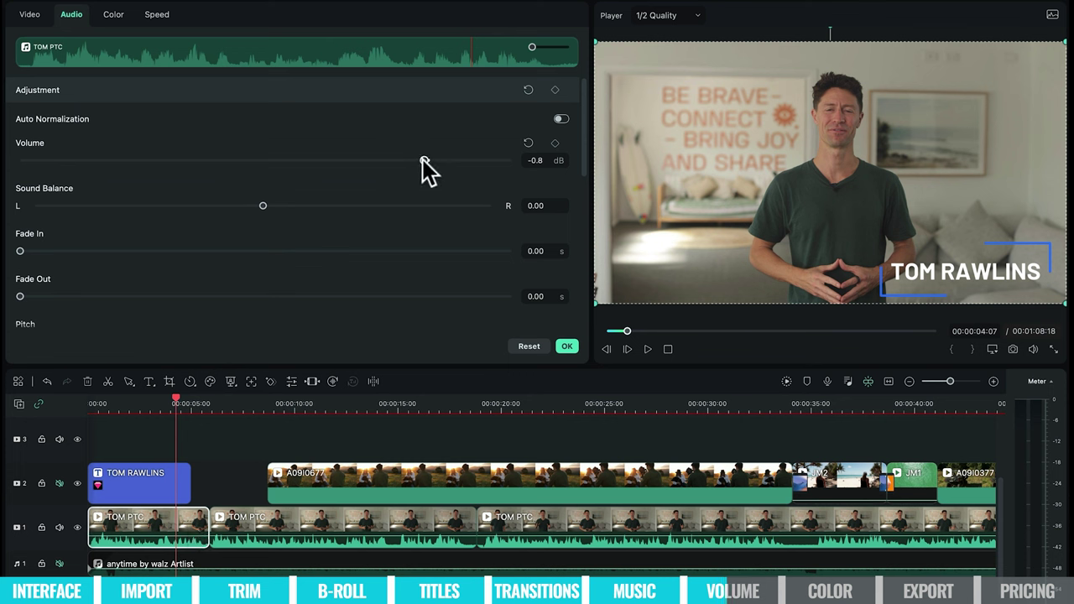
mouse_move(425, 162)
mouse_down()
mouse_move(402, 162)
mouse_move(426, 162)
mouse_up()
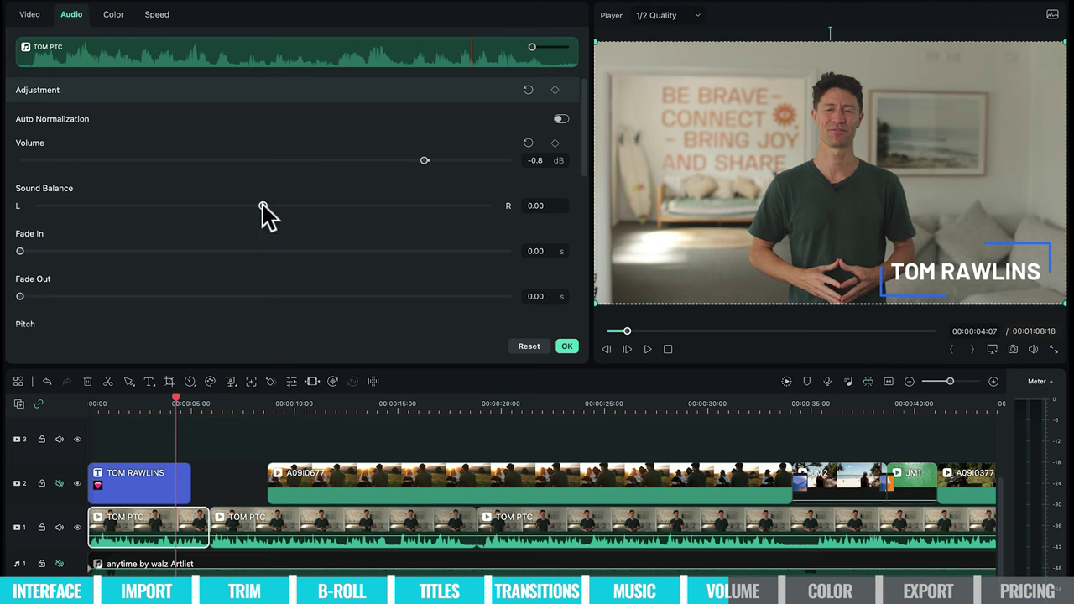
mouse_move(263, 206)
mouse_down()
mouse_move(137, 205)
mouse_move(309, 205)
mouse_move(249, 206)
mouse_move(261, 203)
mouse_up()
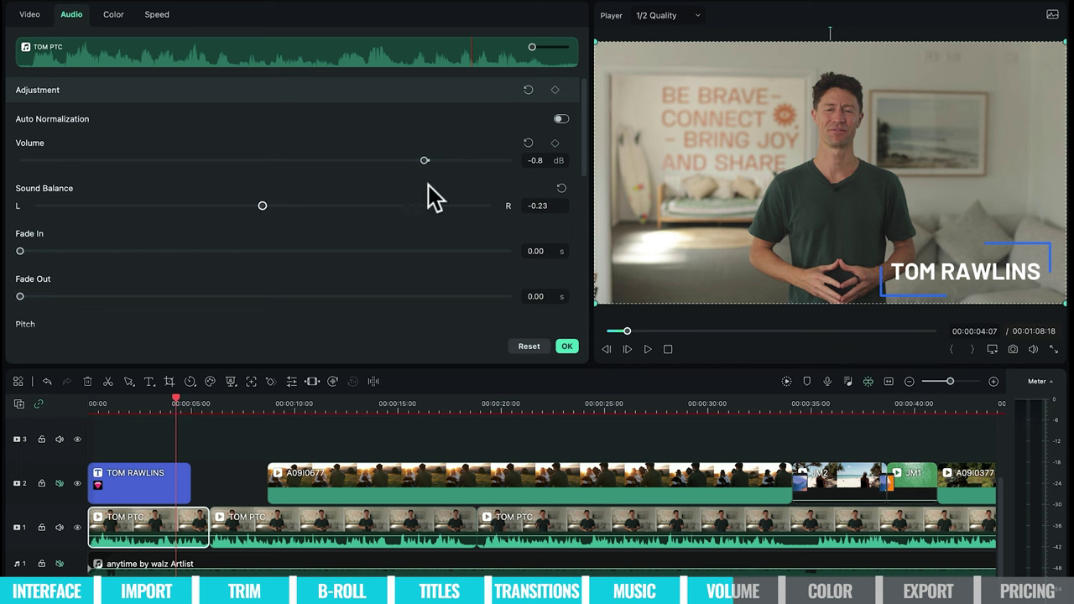
drag(556, 205, 522, 209)
text(0)
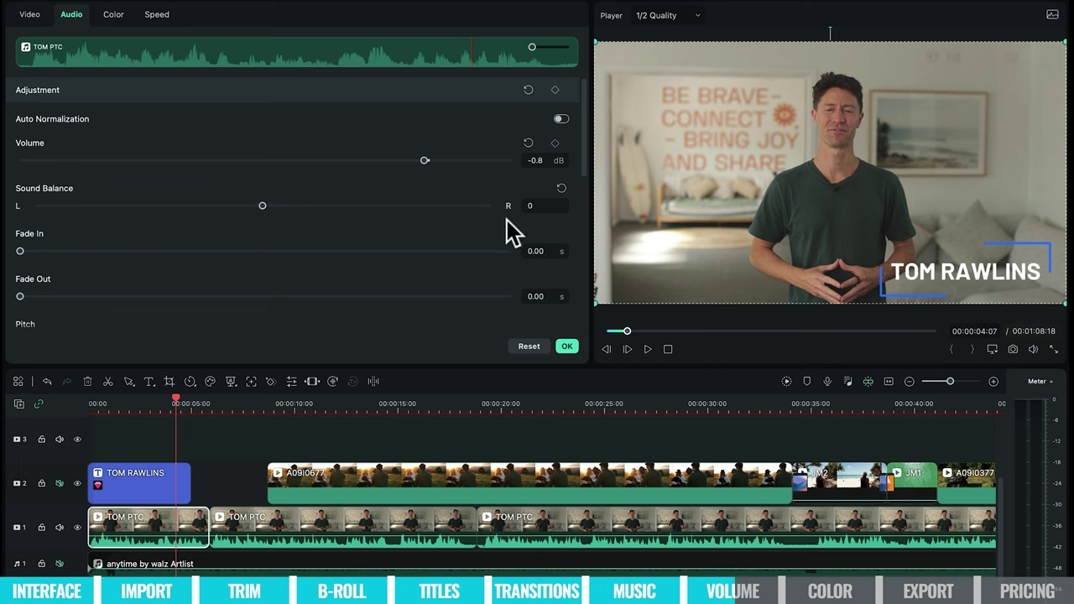
mouse_move(20, 251)
mouse_down()
mouse_move(74, 260)
mouse_move(6, 264)
mouse_move(62, 243)
mouse_move(84, 256)
mouse_move(48, 243)
mouse_move(112, 247)
mouse_move(21, 249)
mouse_move(22, 259)
mouse_move(32, 250)
mouse_move(10, 248)
mouse_up()
scroll(67, 290, down, 3)
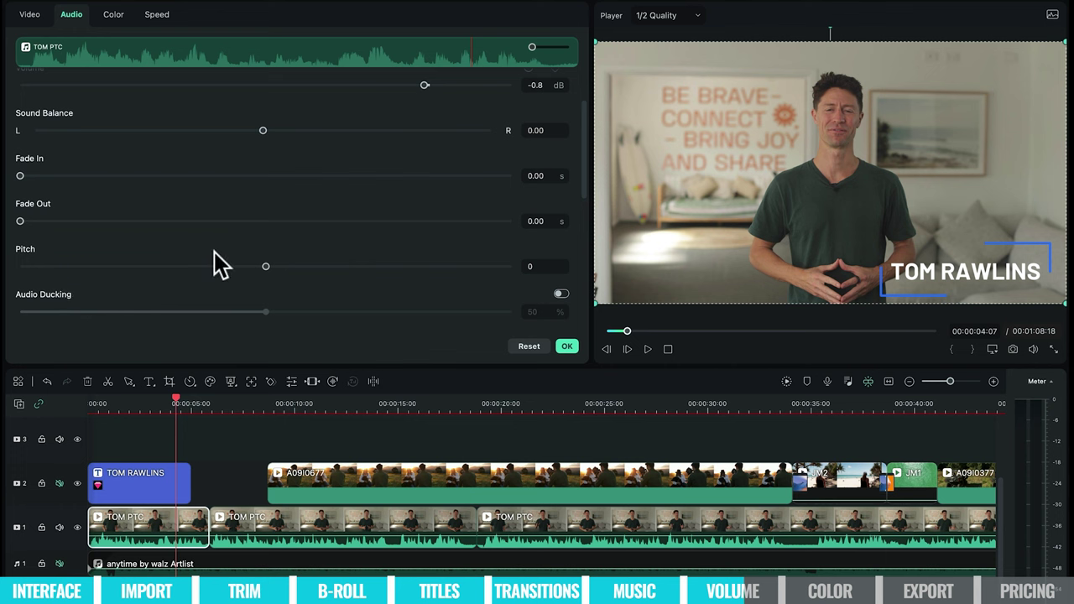
scroll(165, 290, down, 1)
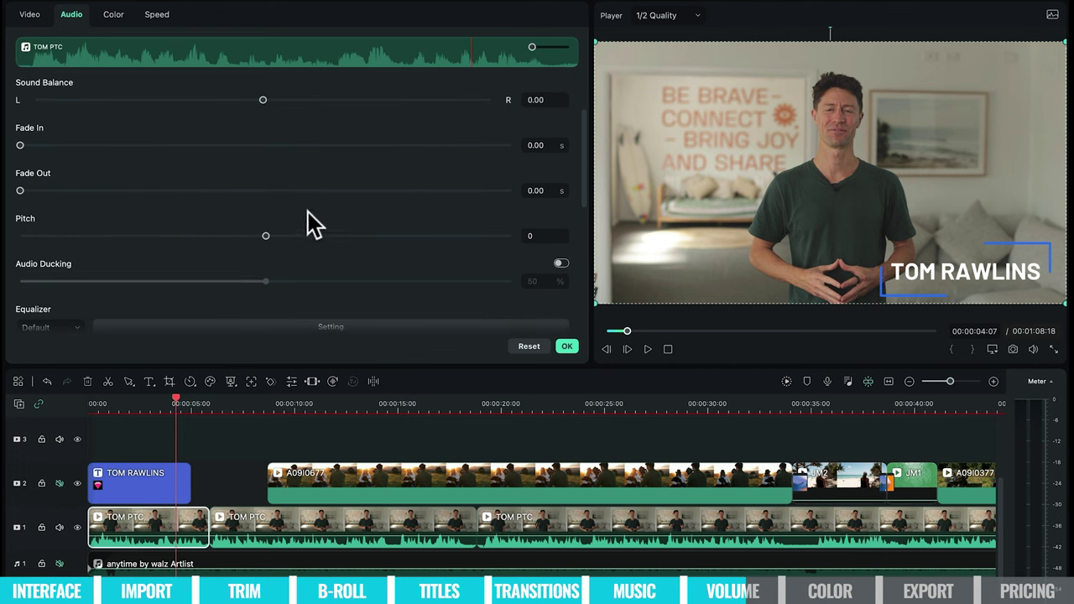
scroll(396, 271, down, 2)
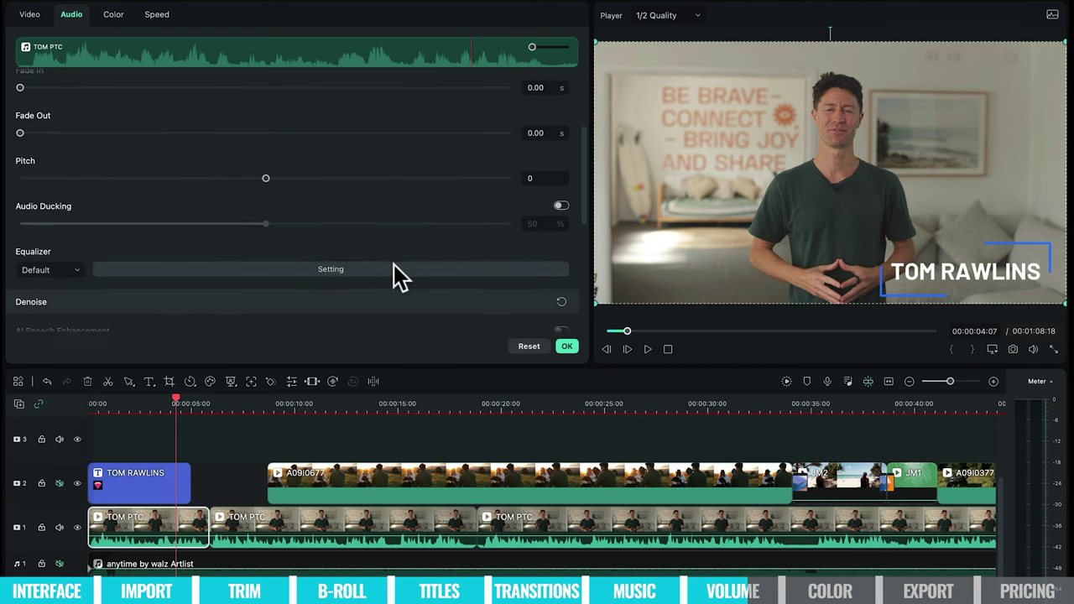
scroll(396, 274, down, 5)
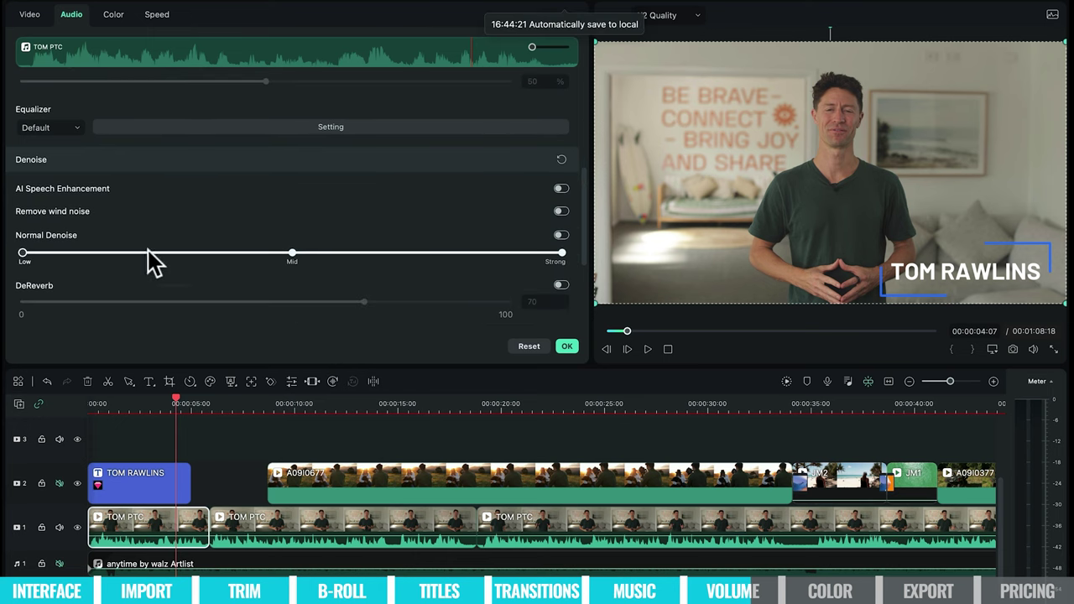
scroll(417, 263, down, 4)
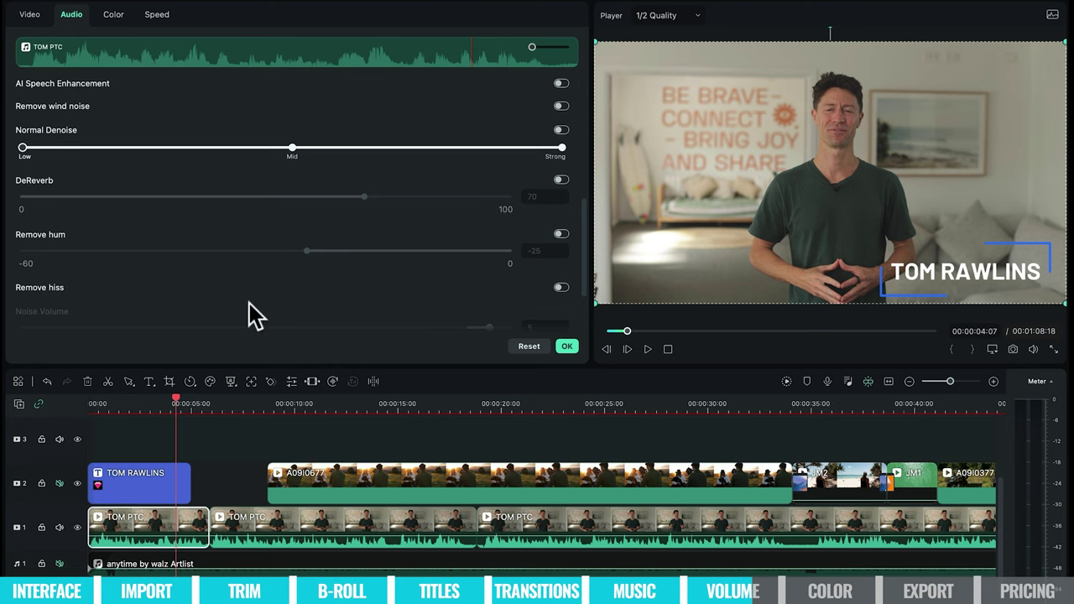
scroll(250, 303, down, 3)
scroll(249, 304, up, 2)
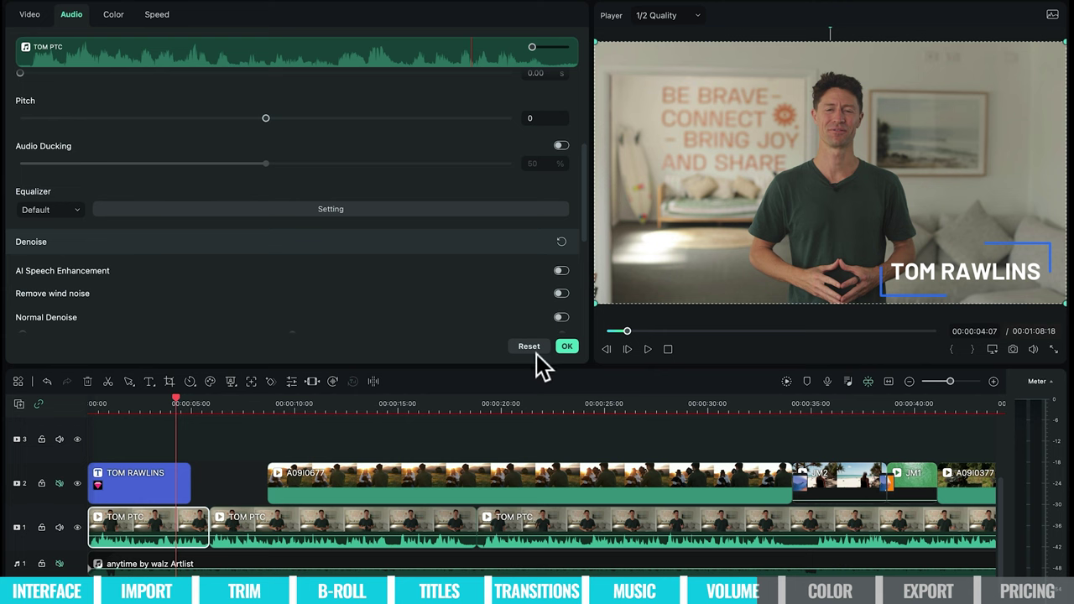
click(565, 348)
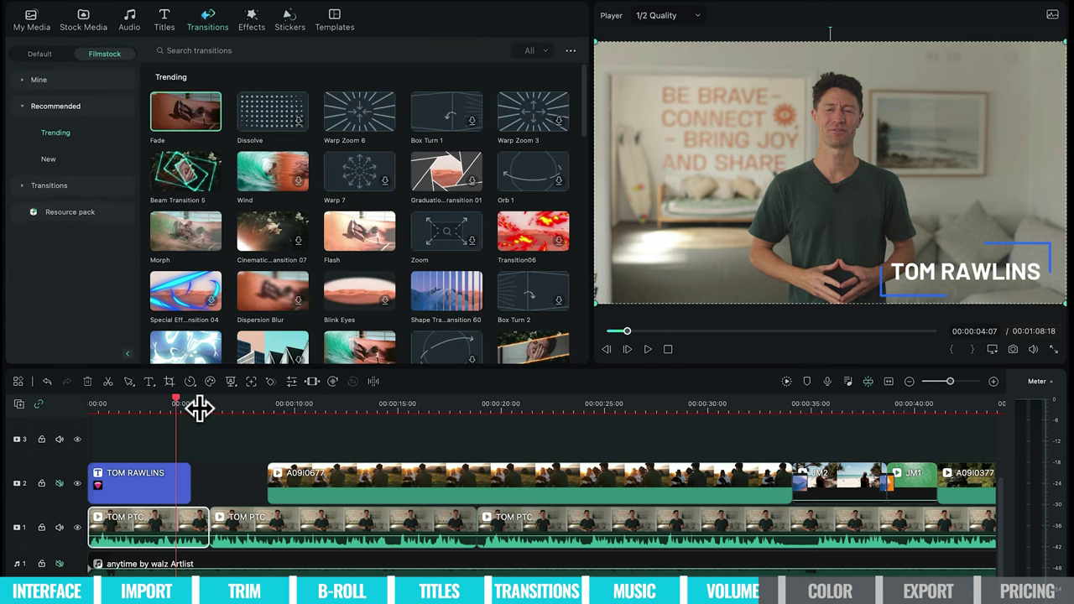
click(186, 404)
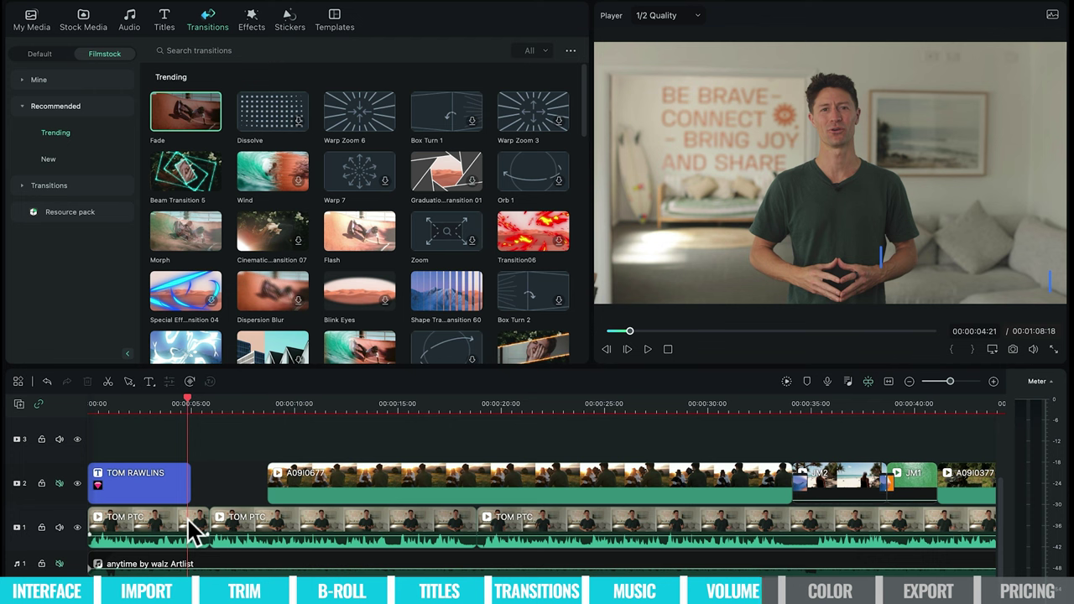
click(191, 528)
ctrl+click(348, 519)
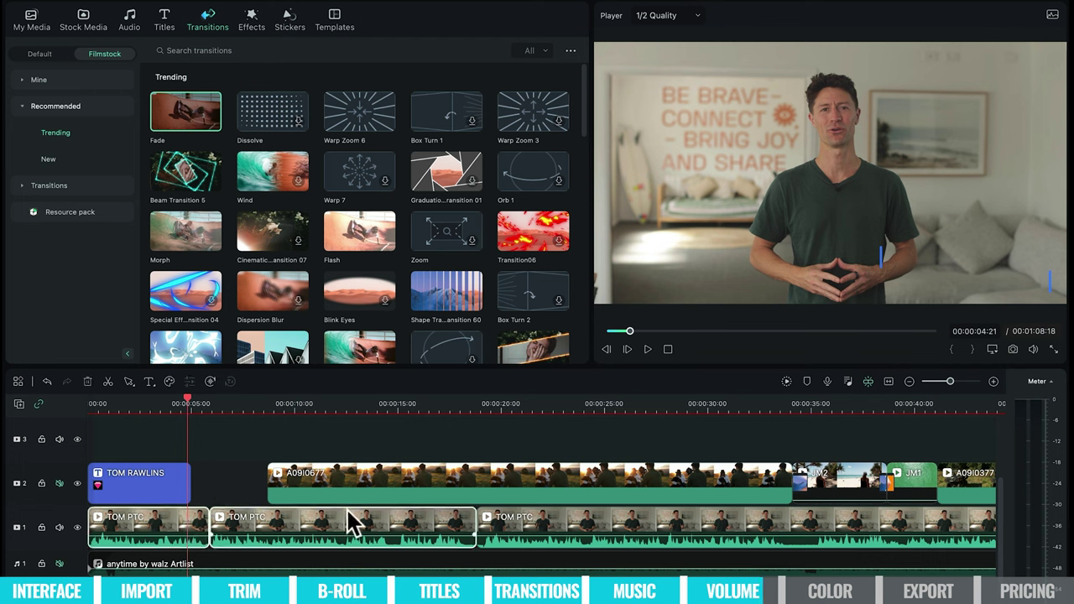
ctrl+click(571, 514)
scroll(779, 508, right, 5)
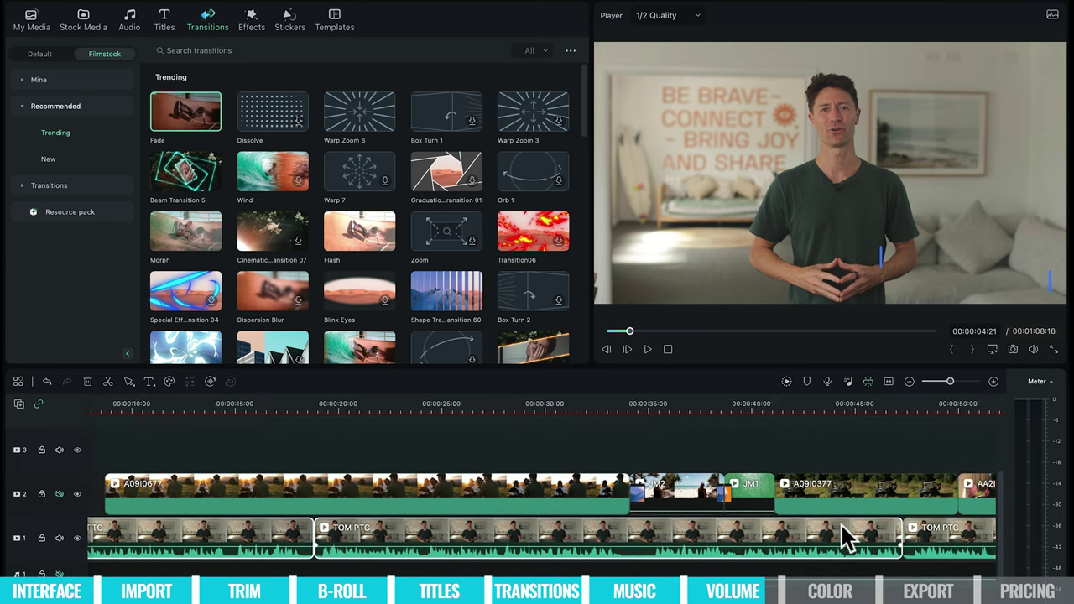
scroll(888, 528, right, 10)
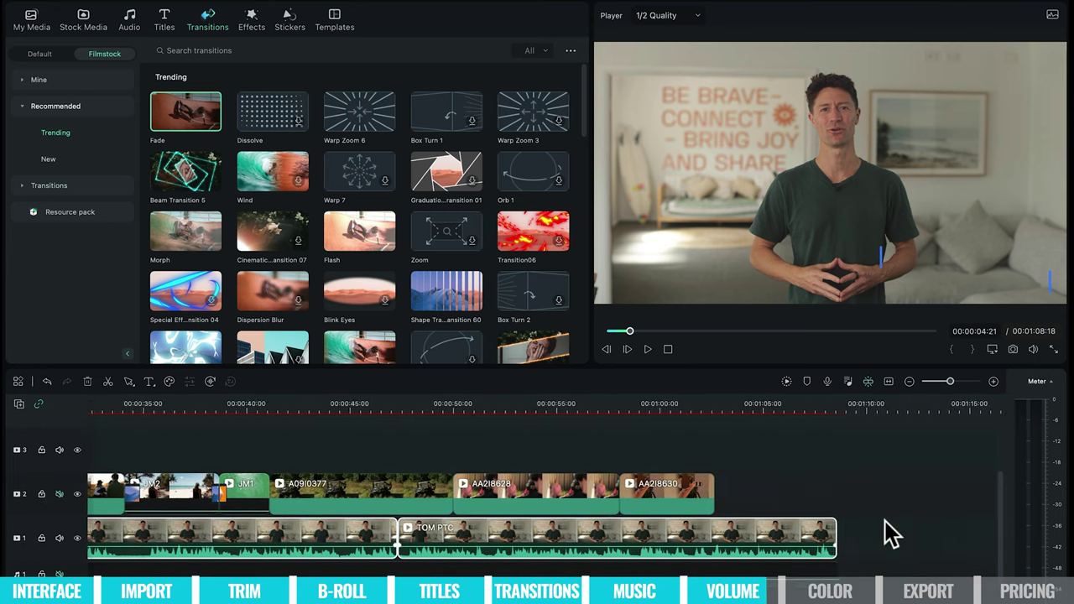
scroll(885, 521, left, 14)
right_click(176, 528)
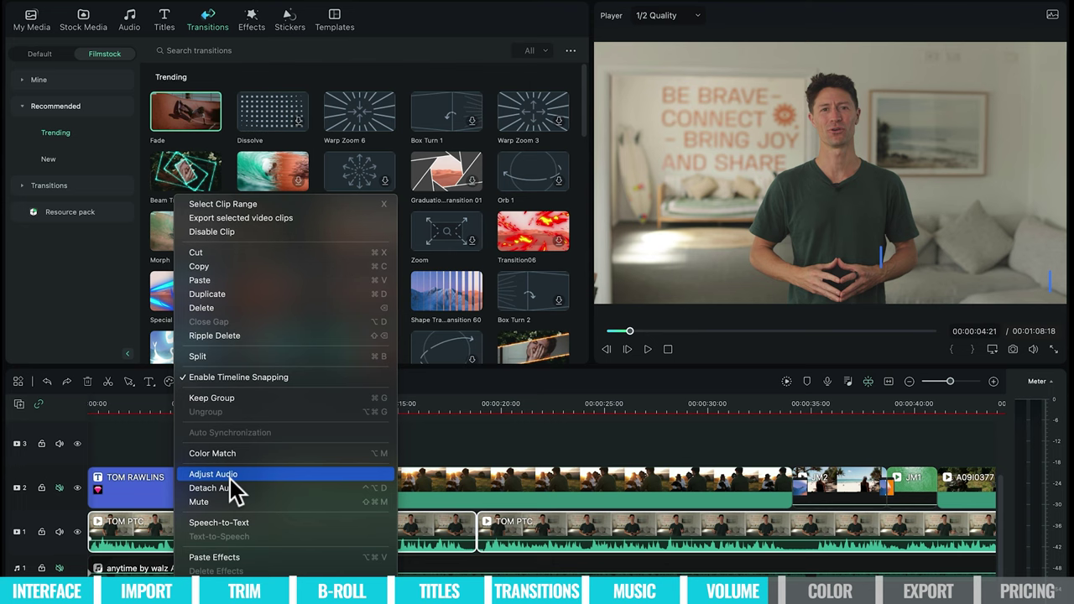
click(257, 474)
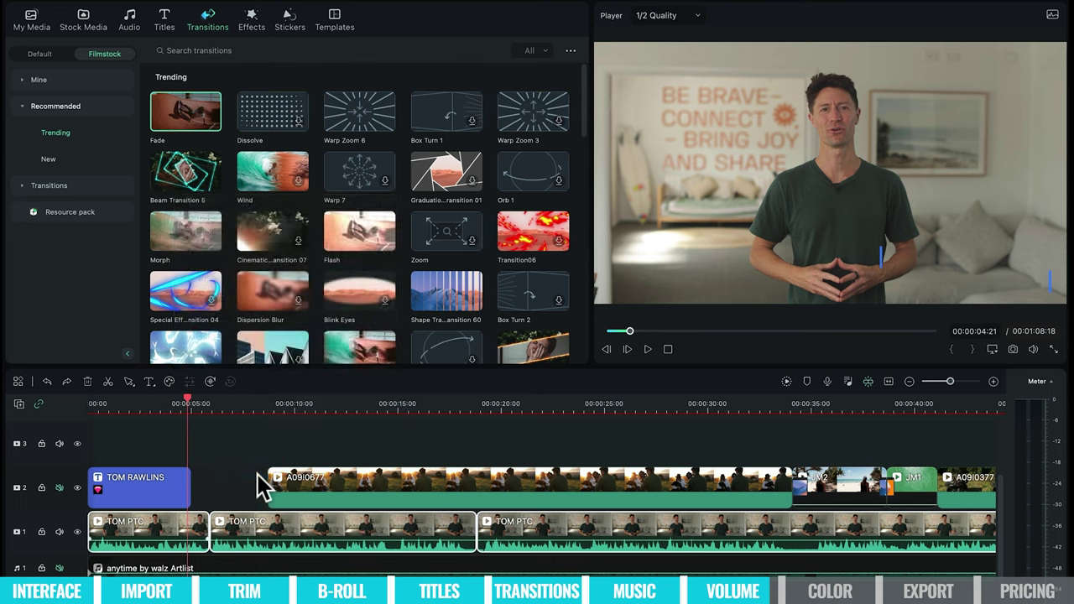
key(space)
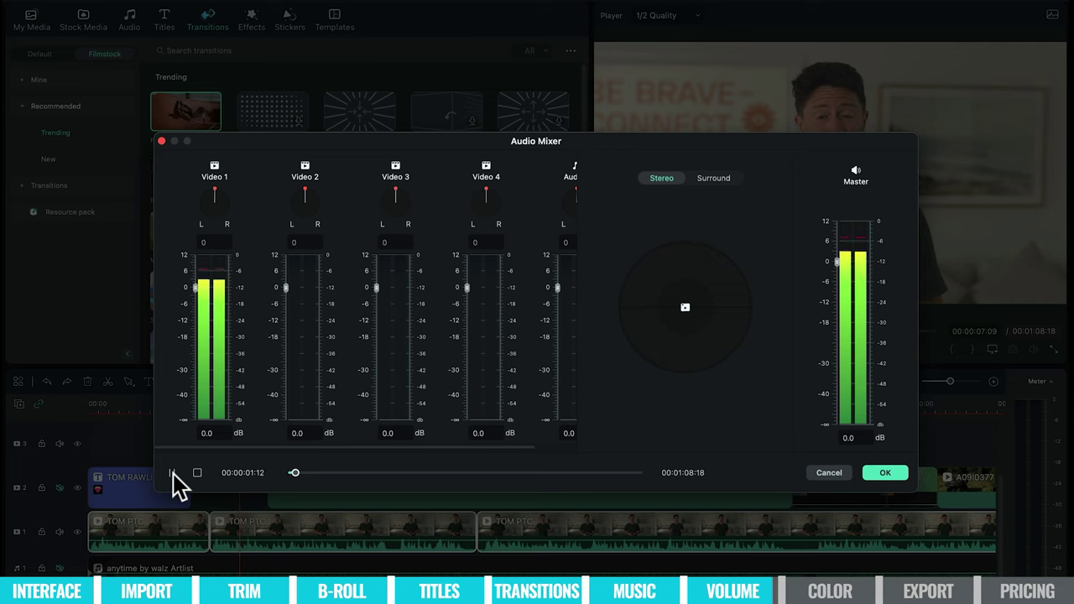
key(Escape)
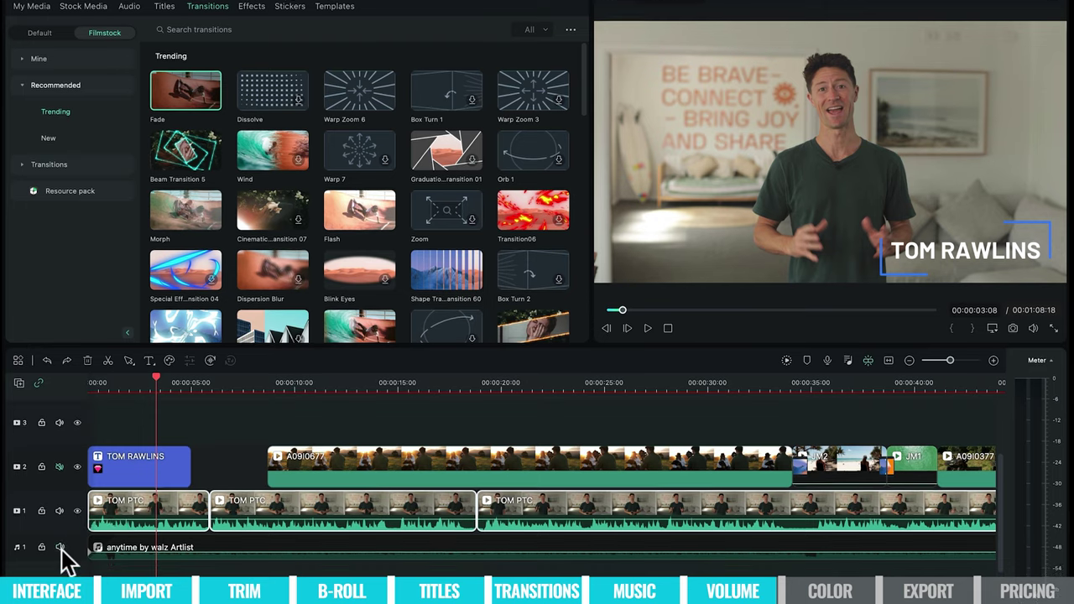
Unmute the music track, then open editing settings for the first TOM PTC clip.
click(60, 568)
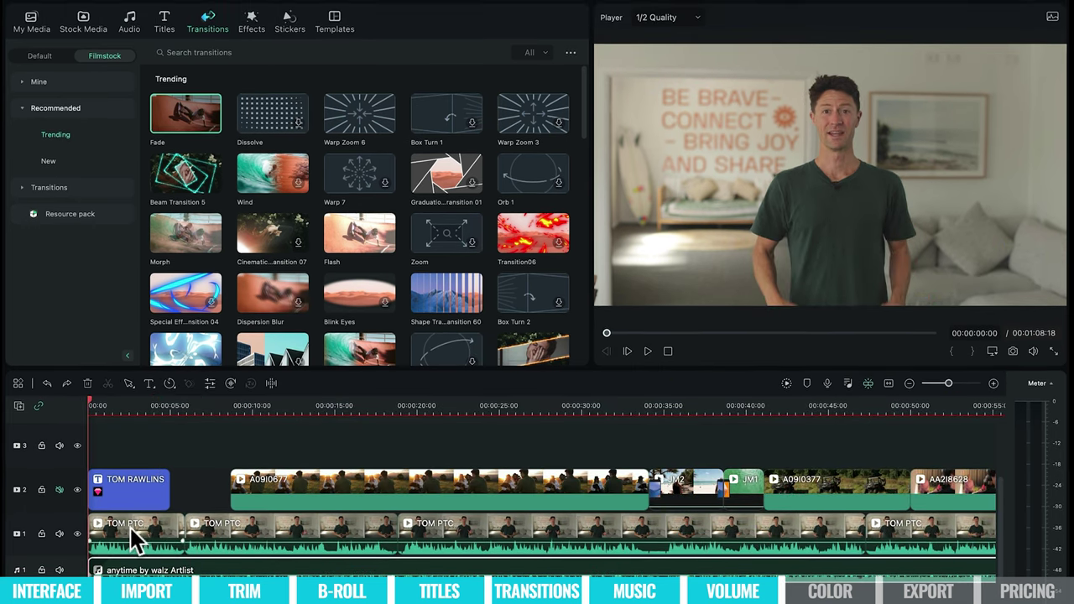
click(130, 526)
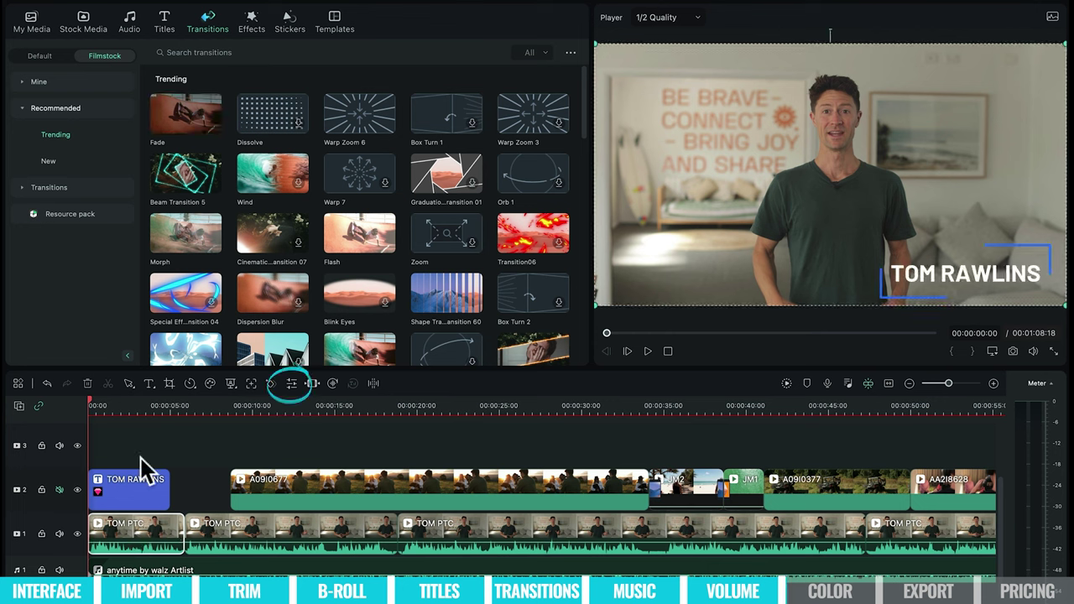
click(291, 383)
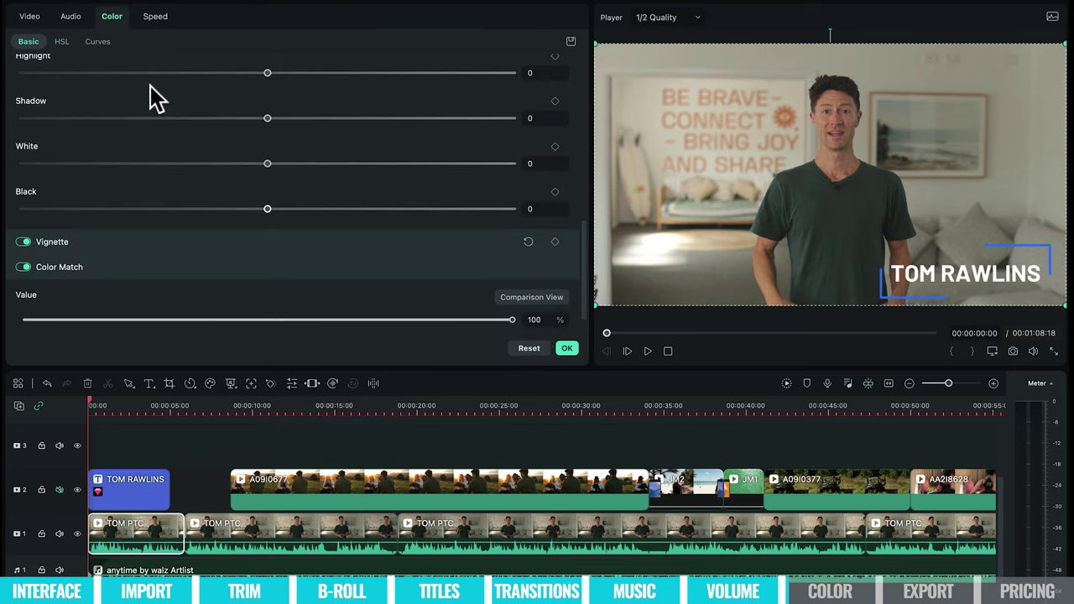
Preview a colour preset on the first TOM PTC clip, then set the preset back to None.
click(114, 17)
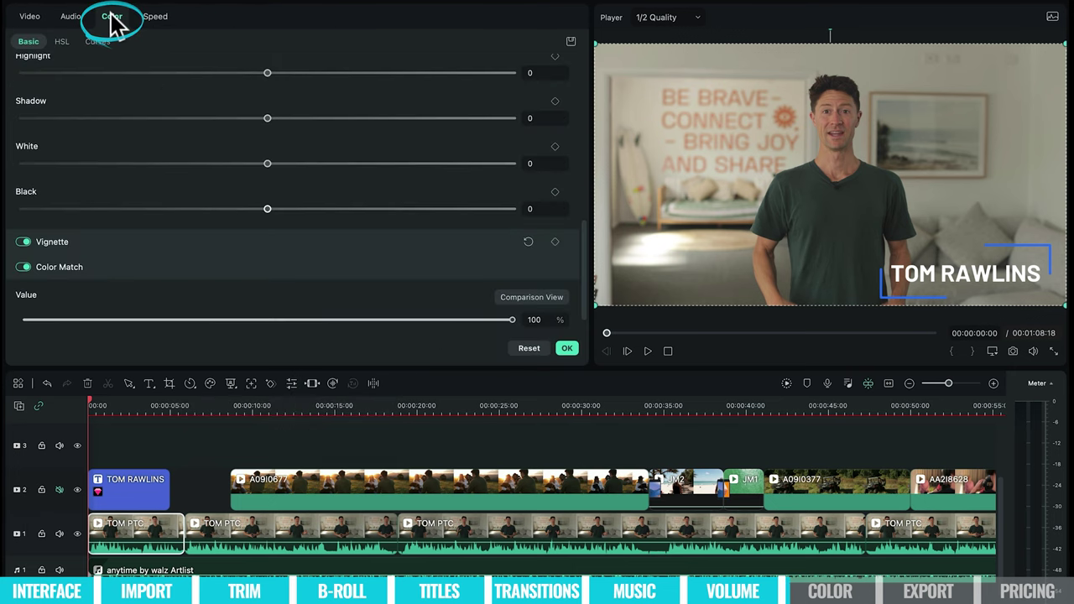
scroll(163, 172, up, 10)
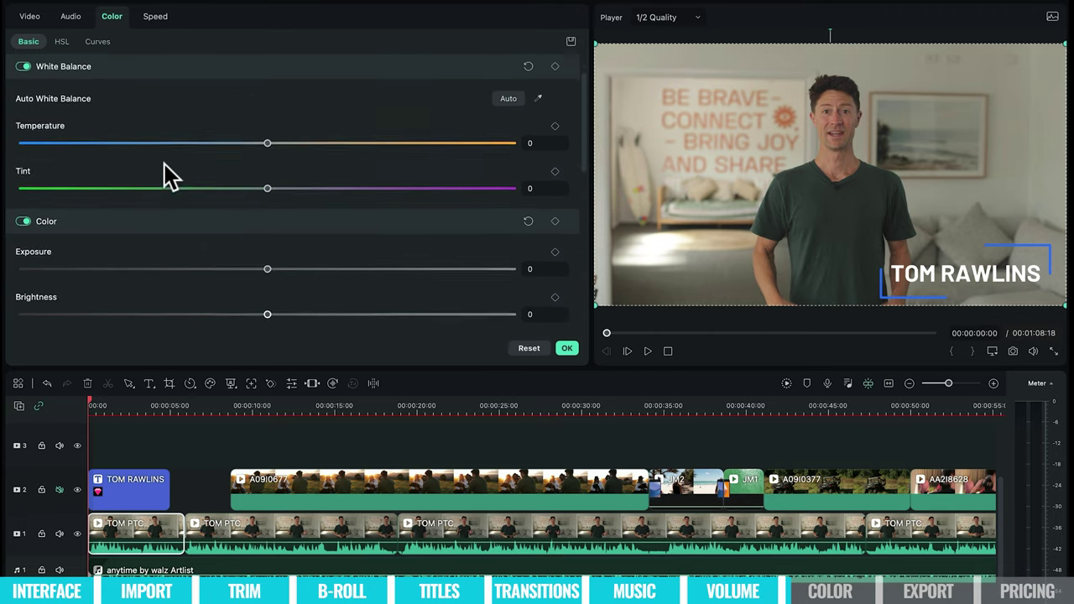
scroll(325, 293, down, 3)
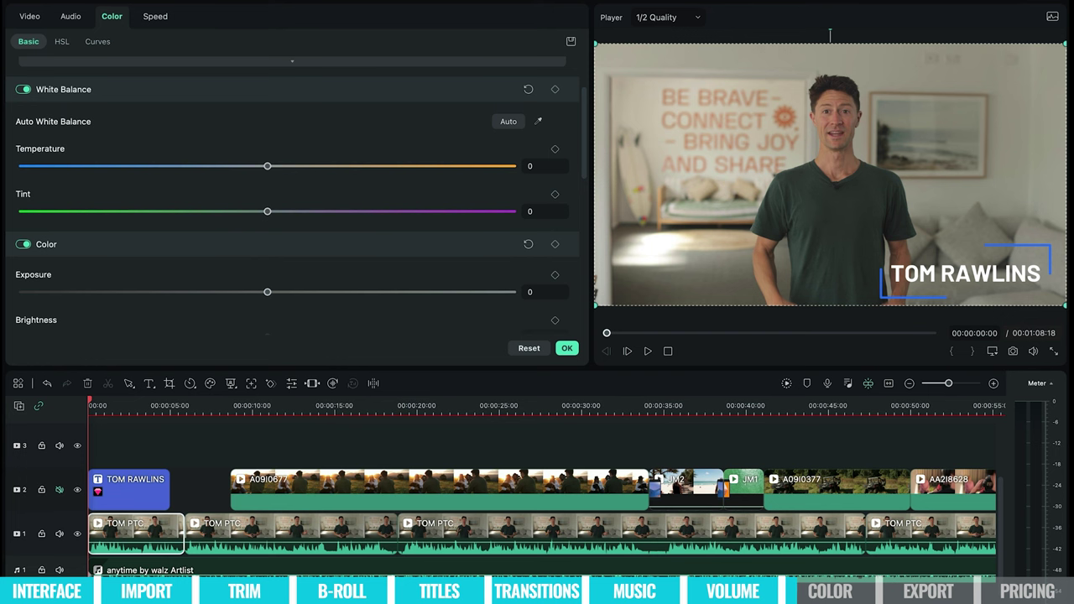
click(292, 61)
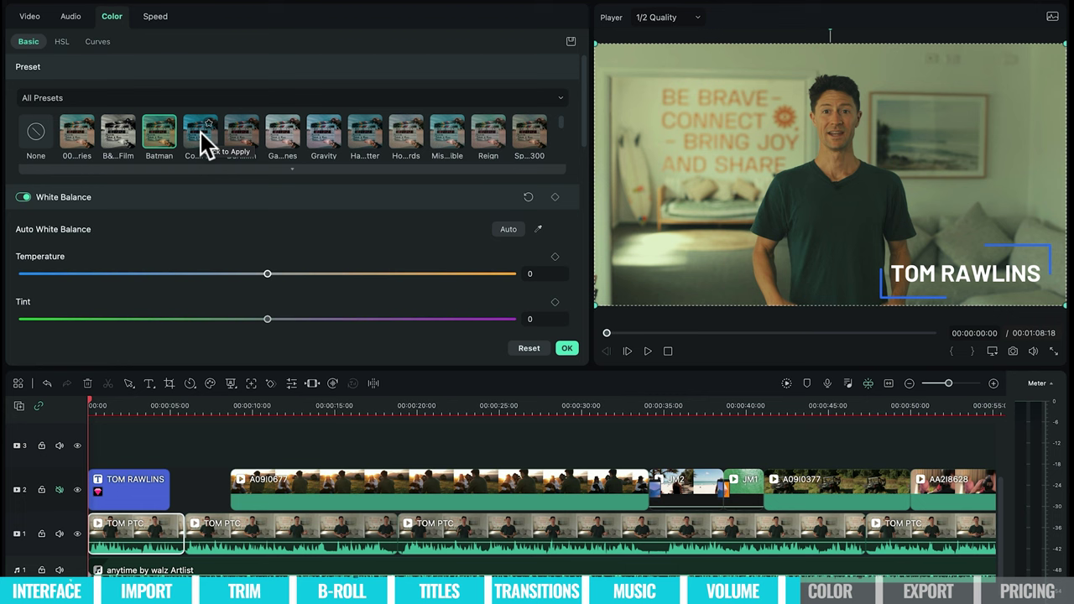
click(79, 132)
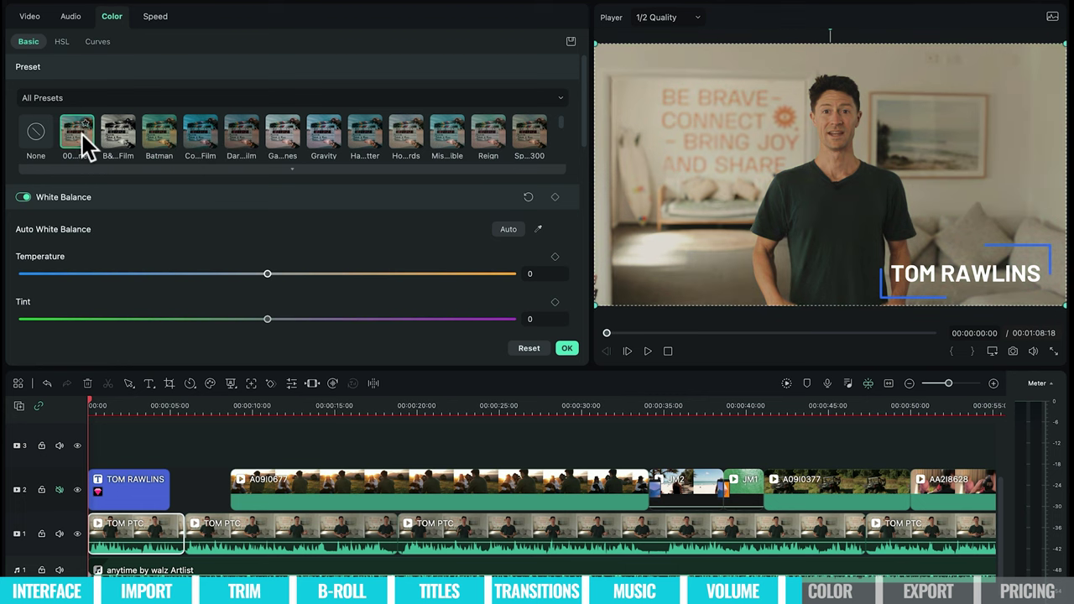
click(36, 136)
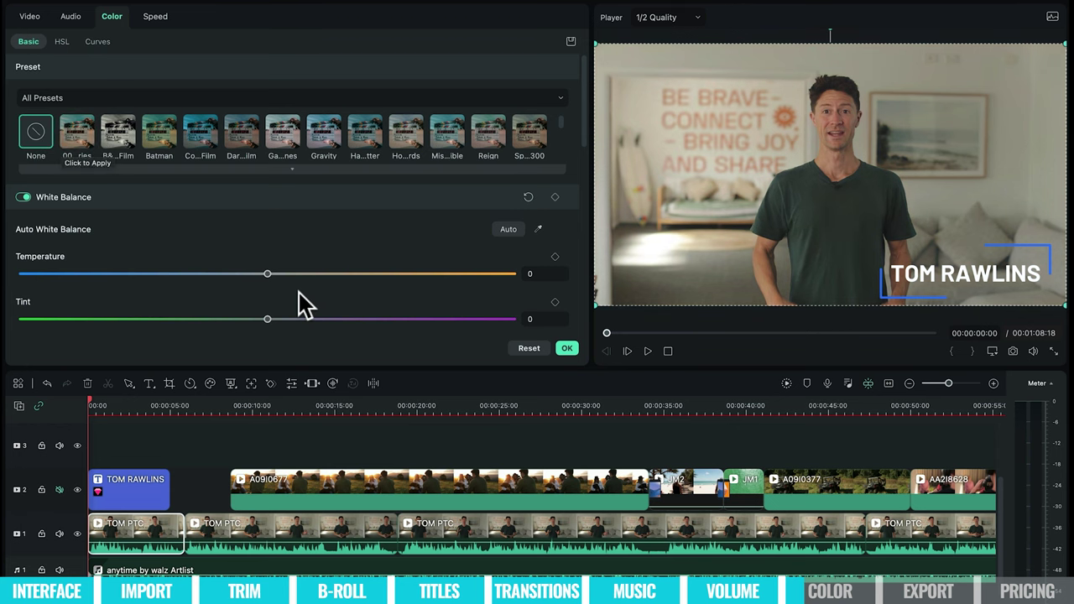
Cool the temperature to -7 and raise exposure to 13, leaving tint neutral.
scroll(385, 229, down, 1)
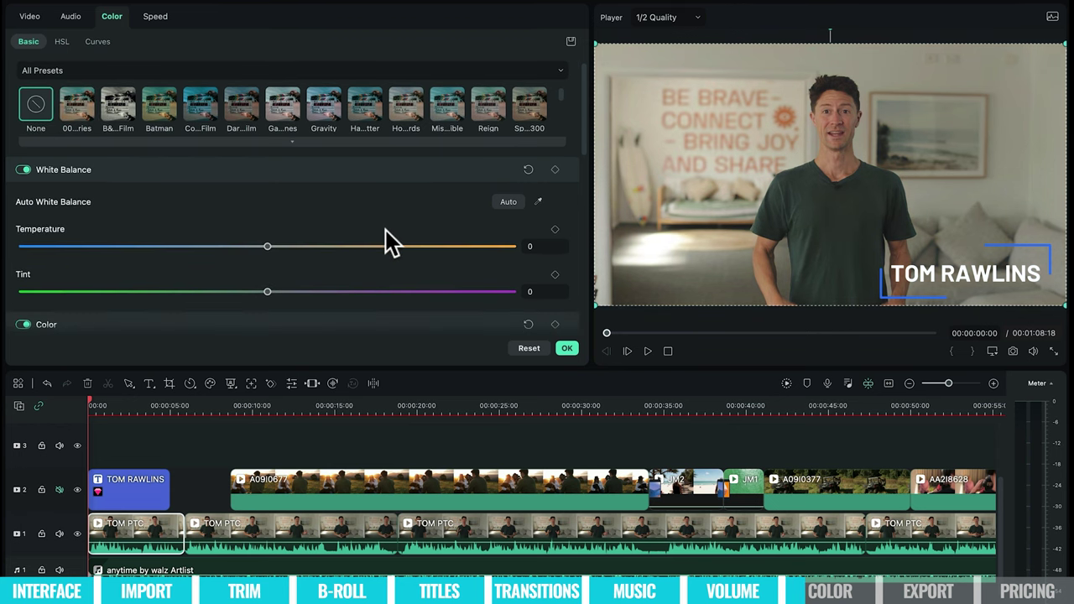
scroll(336, 210, down, 1)
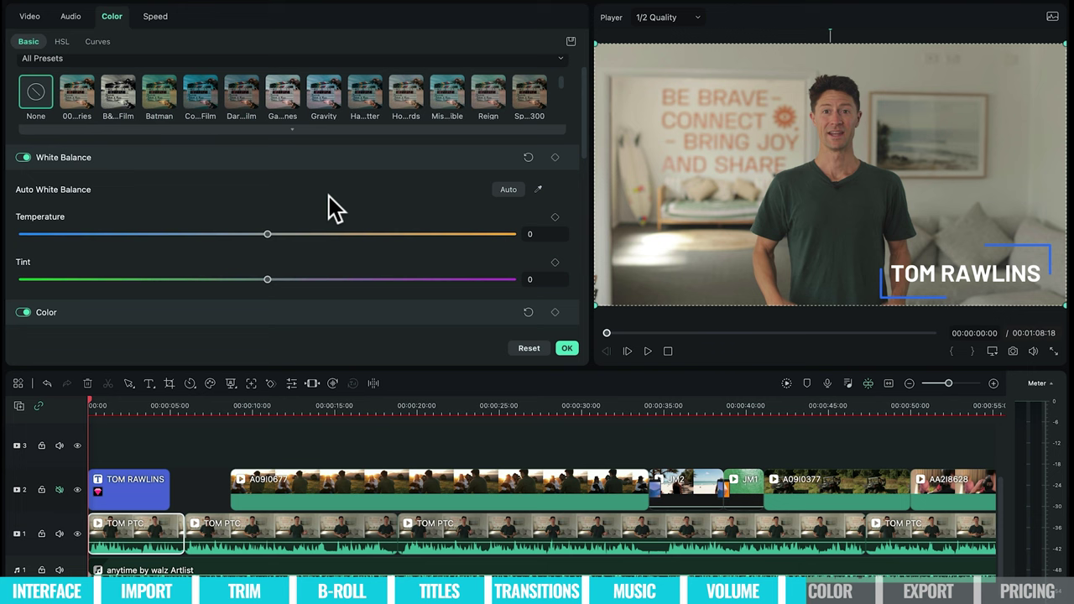
scroll(335, 210, down, 3)
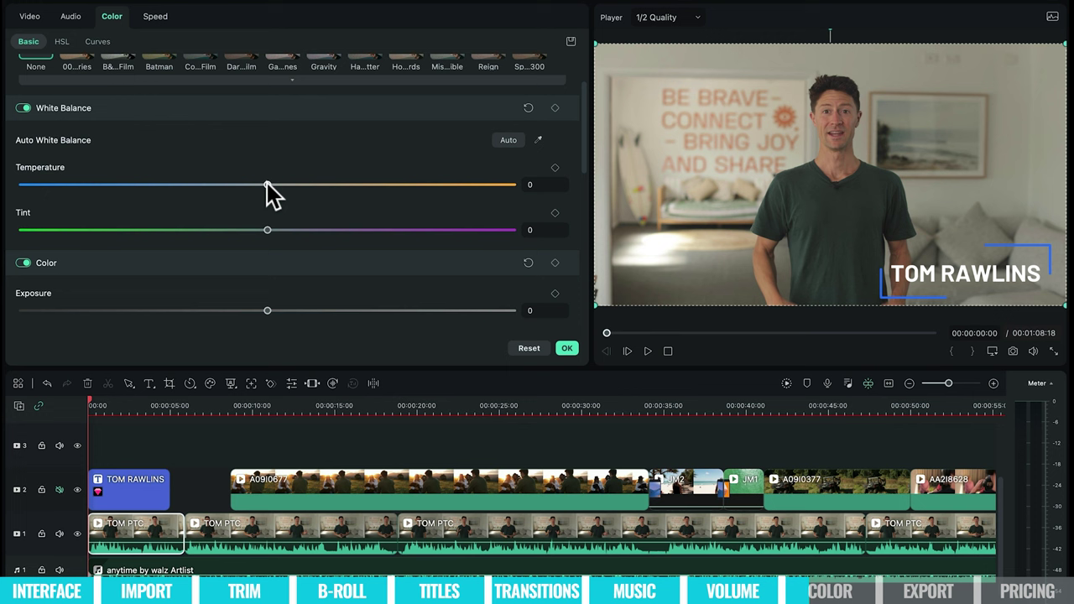
drag(267, 185, 250, 202)
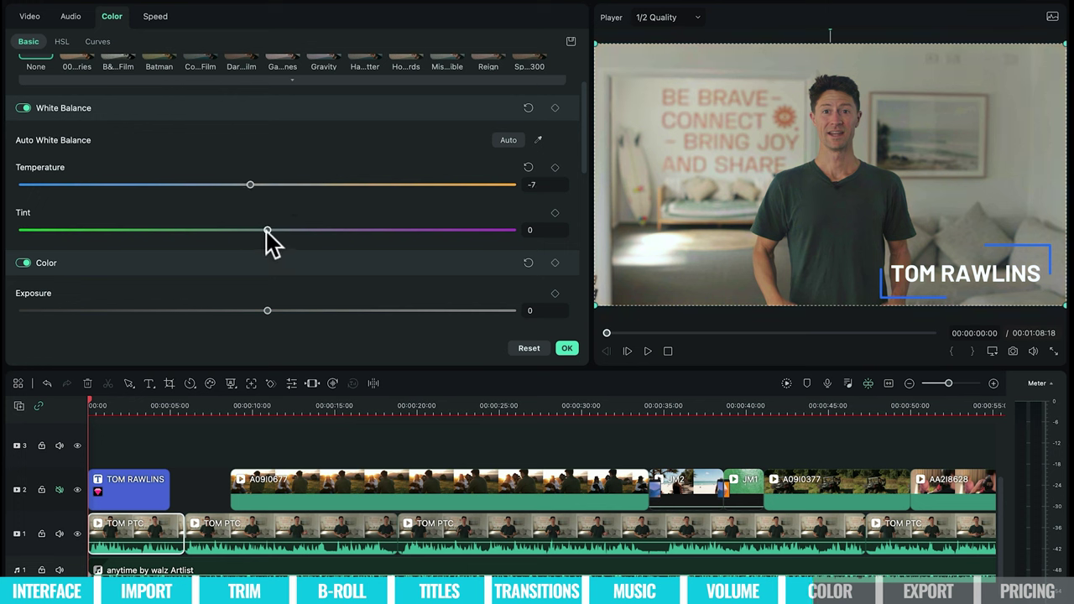
mouse_move(267, 235)
mouse_down()
mouse_move(298, 233)
mouse_move(252, 234)
mouse_up()
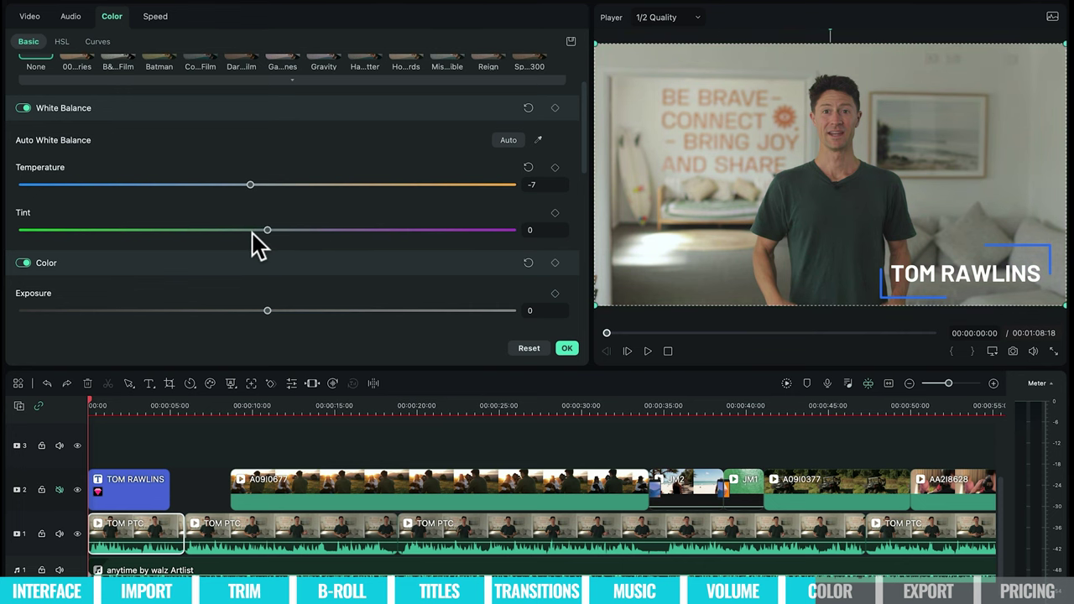
scroll(262, 252, down, 1)
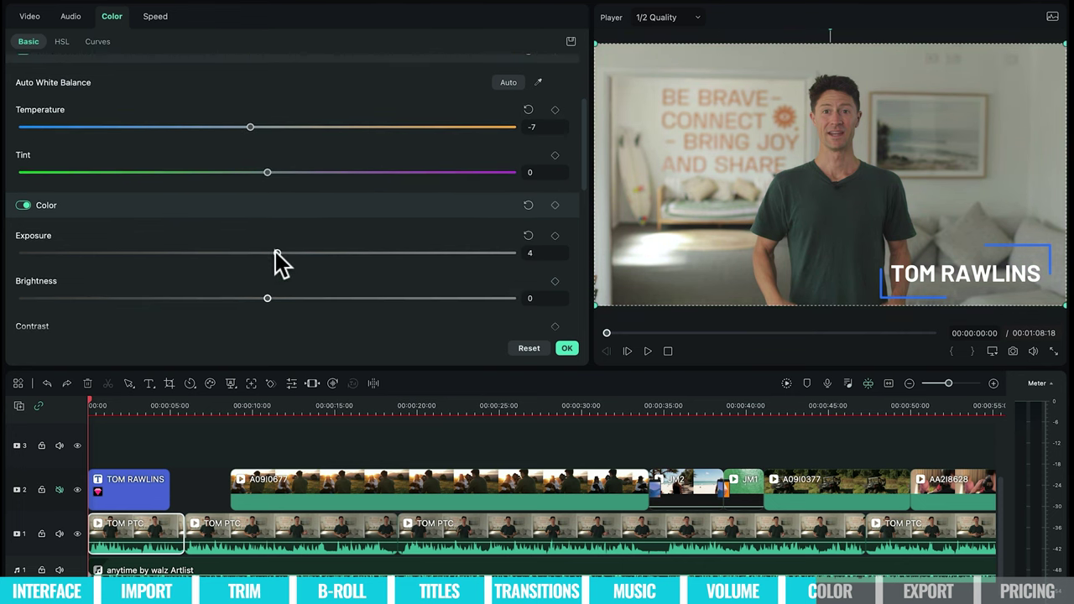
drag(275, 251, 298, 251)
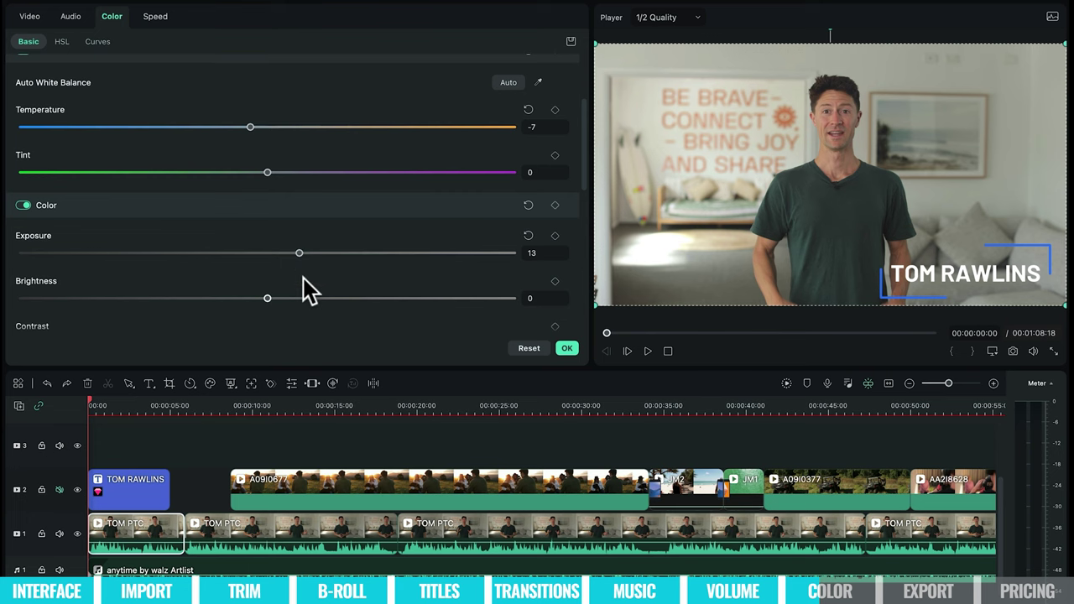
Raise brightness, contrast and vibrance toward 5, 22 and 17.
scroll(285, 282, down, 1)
drag(268, 275, 321, 293)
scroll(324, 294, down, 1)
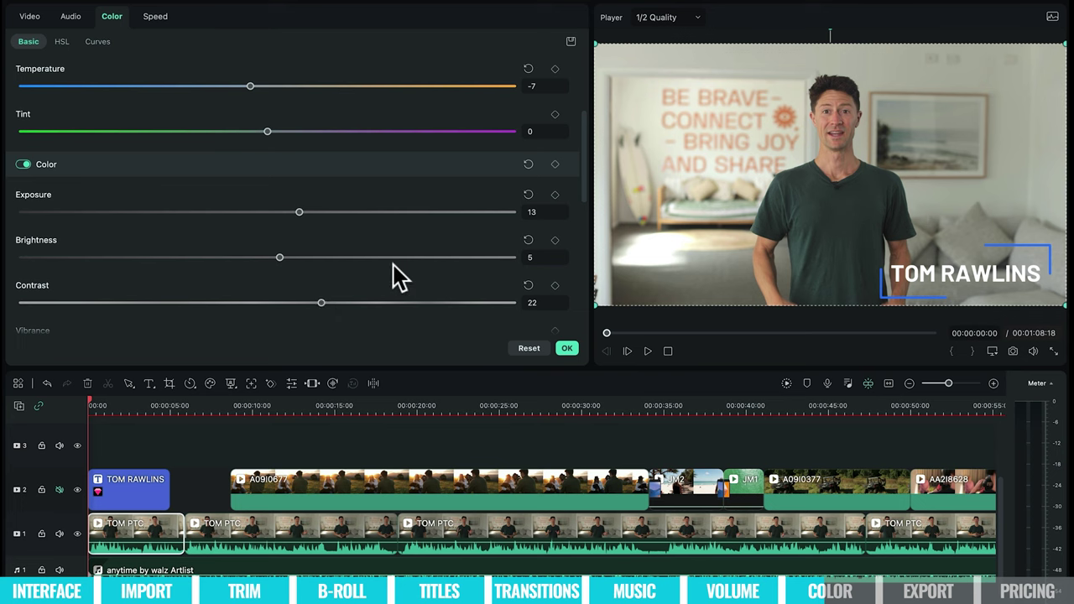
scroll(392, 265, down, 3)
drag(271, 270, 309, 271)
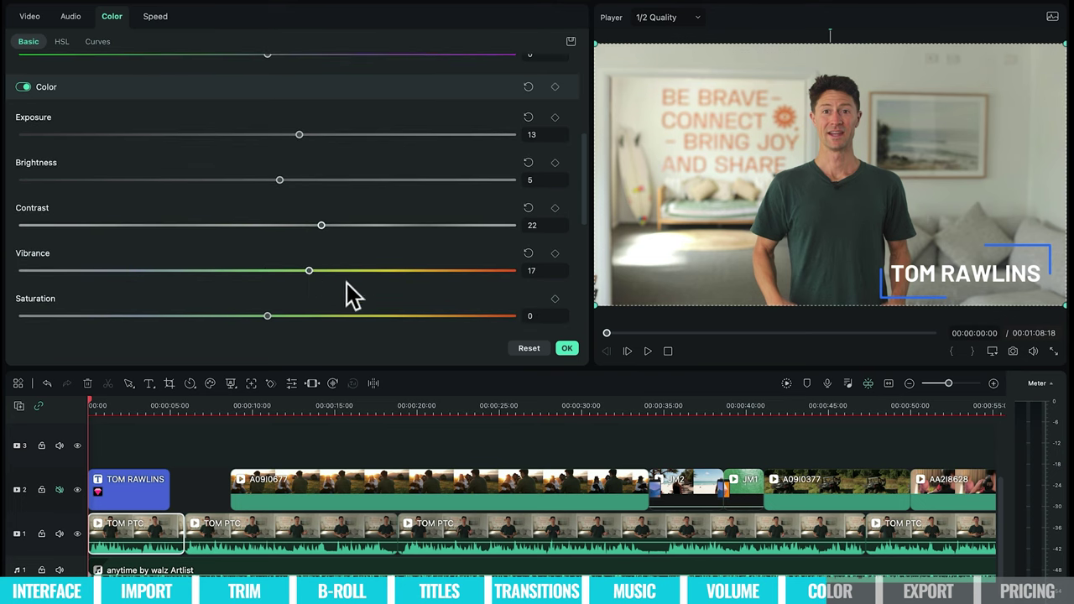
scroll(377, 307, down, 5)
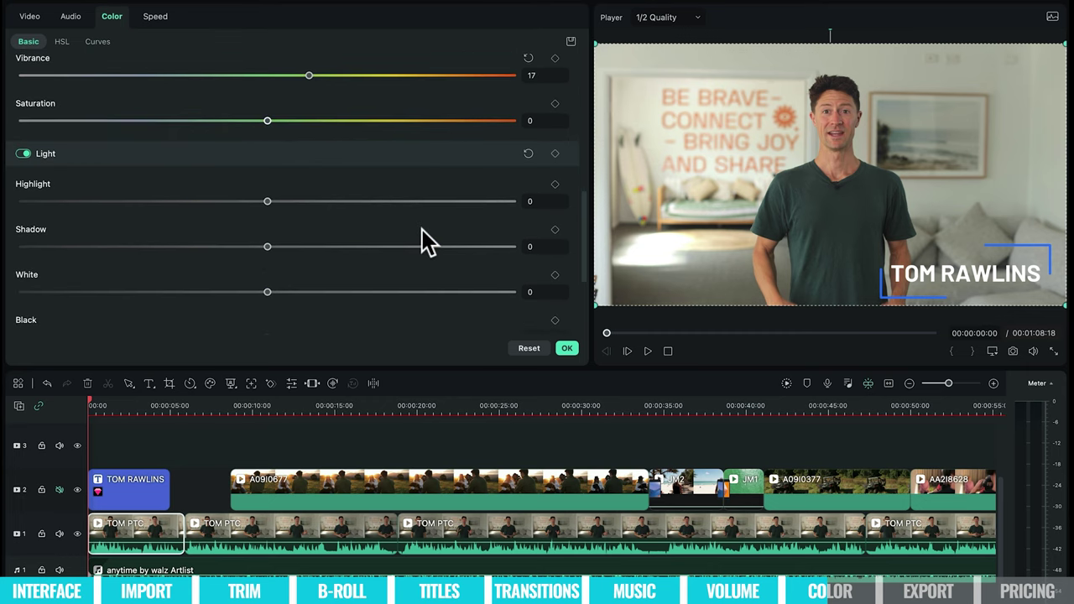
scroll(422, 235, down, 2)
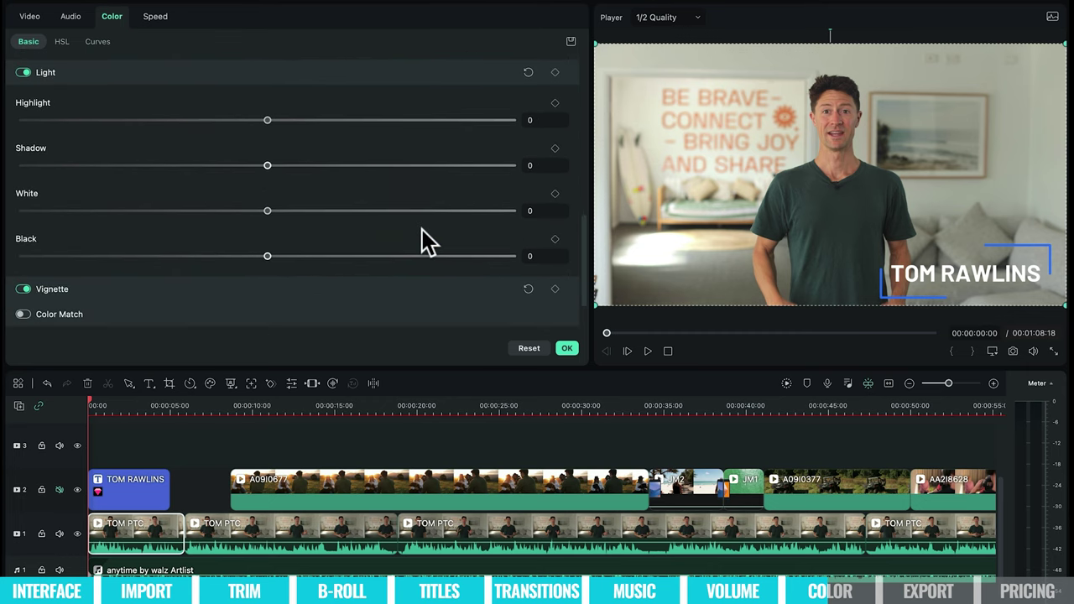
Add a light vignette by raising its Amount slightly.
click(25, 289)
scroll(159, 289, down, 1)
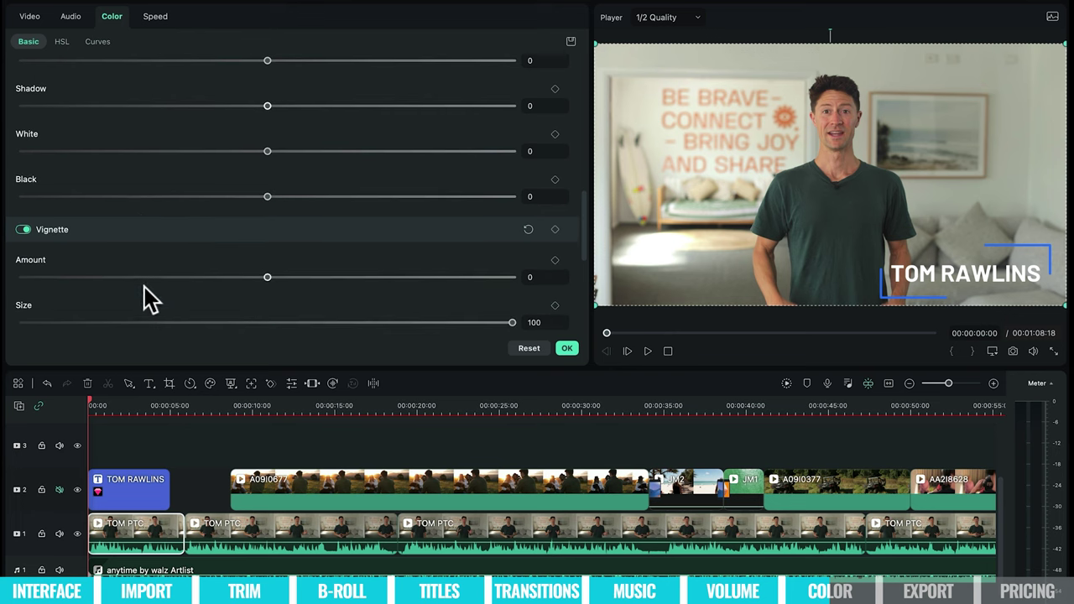
mouse_move(267, 278)
mouse_down()
mouse_move(495, 281)
mouse_move(269, 279)
mouse_up()
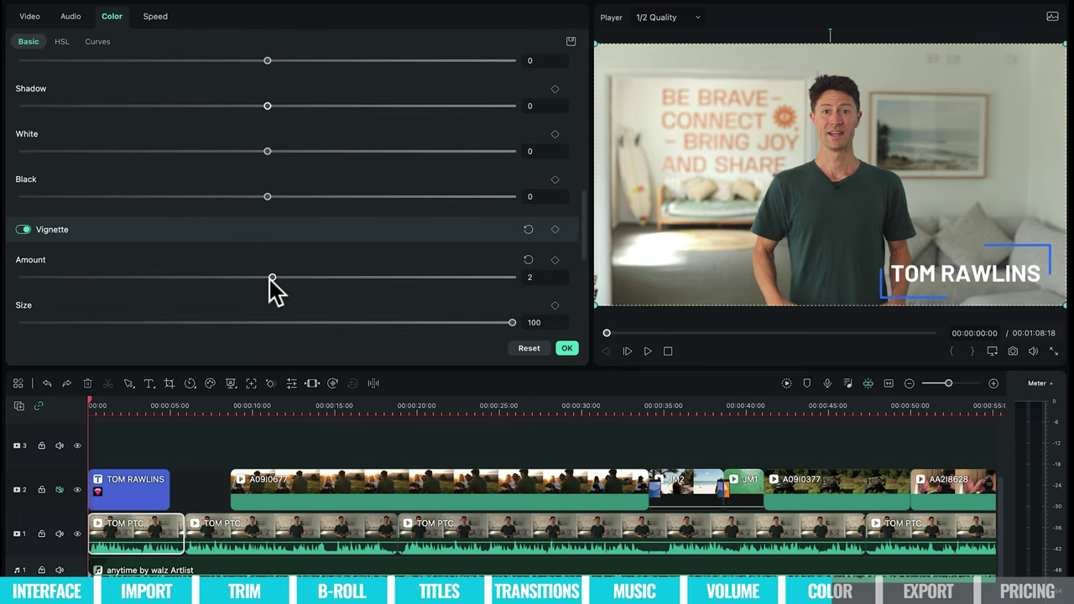
scroll(324, 256, down, 5)
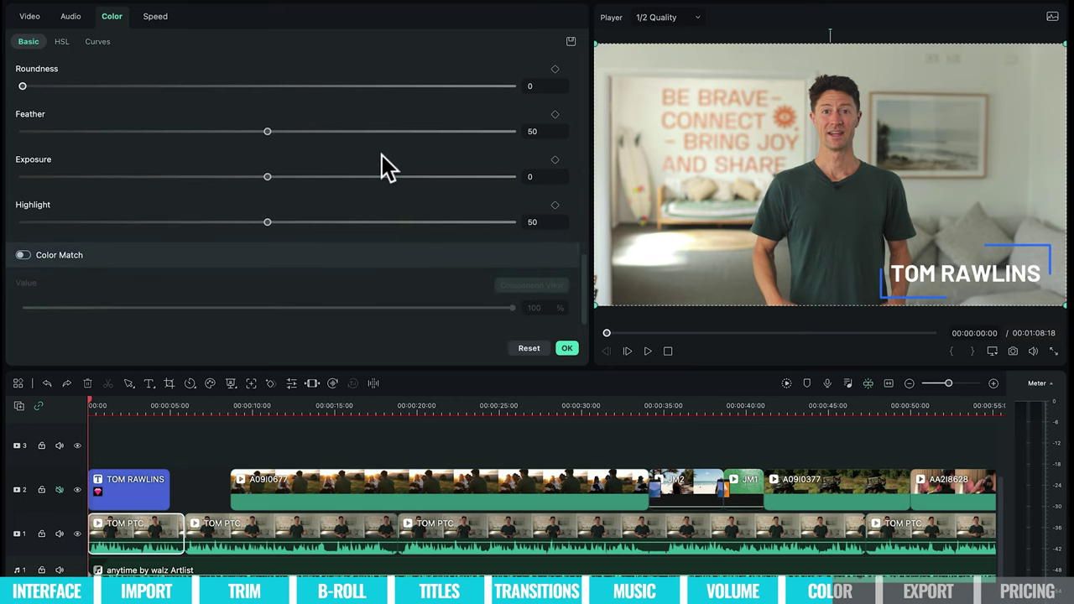
scroll(355, 193, up, 2)
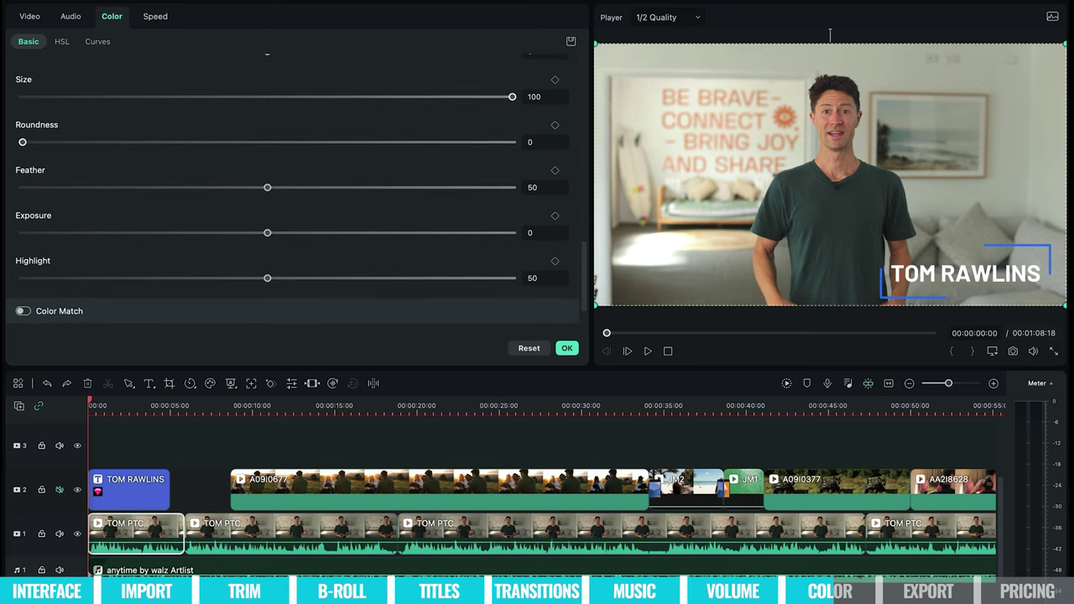
click(61, 41)
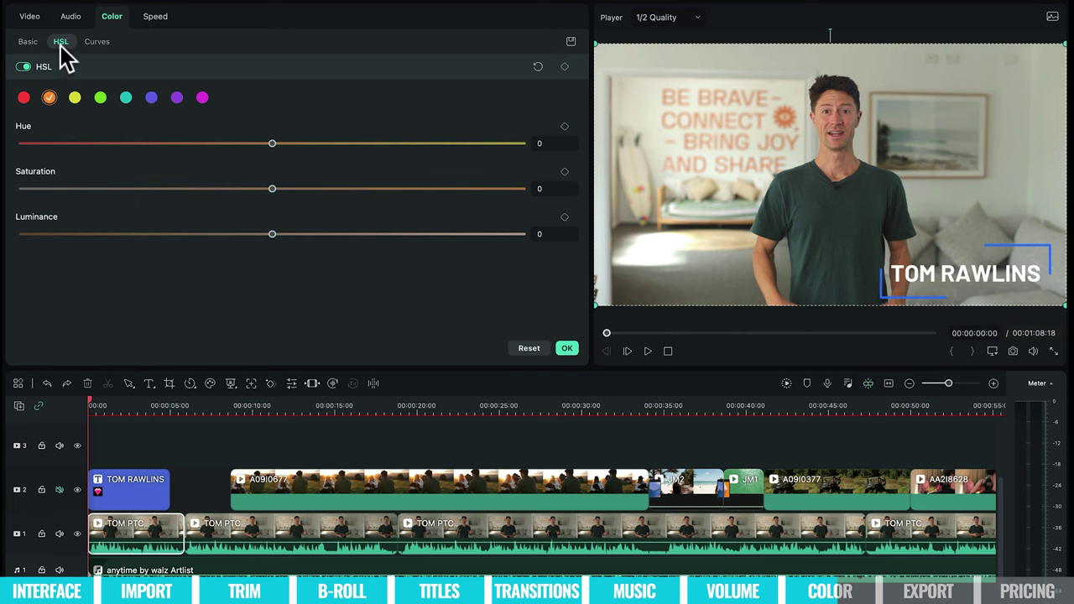
Inspect the red, orange, yellow, green and teal HSL ranges and the tone curve without changing the grade.
click(25, 97)
click(49, 97)
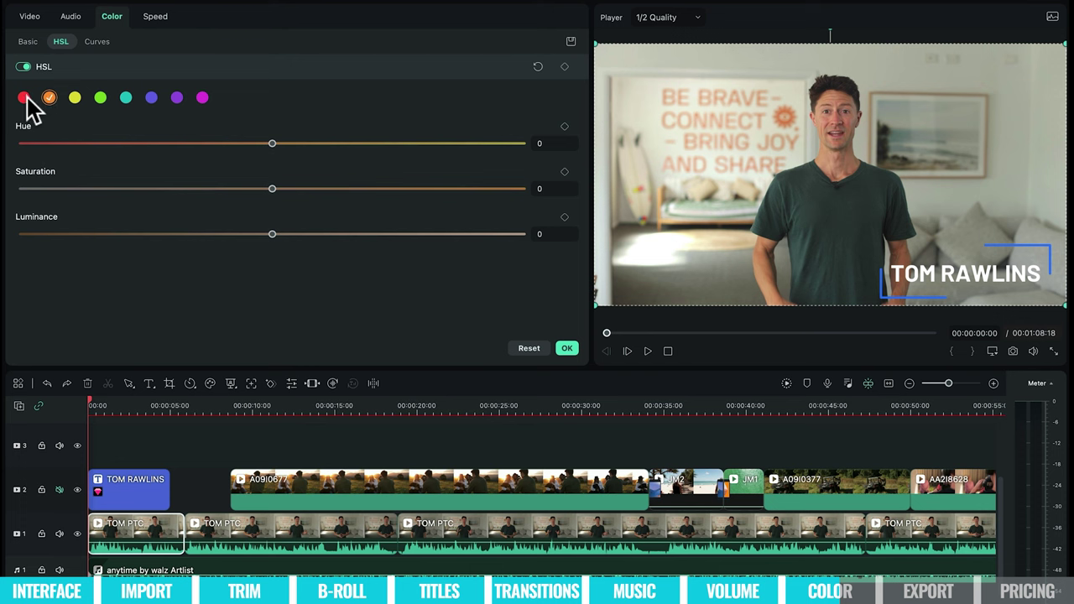
click(76, 99)
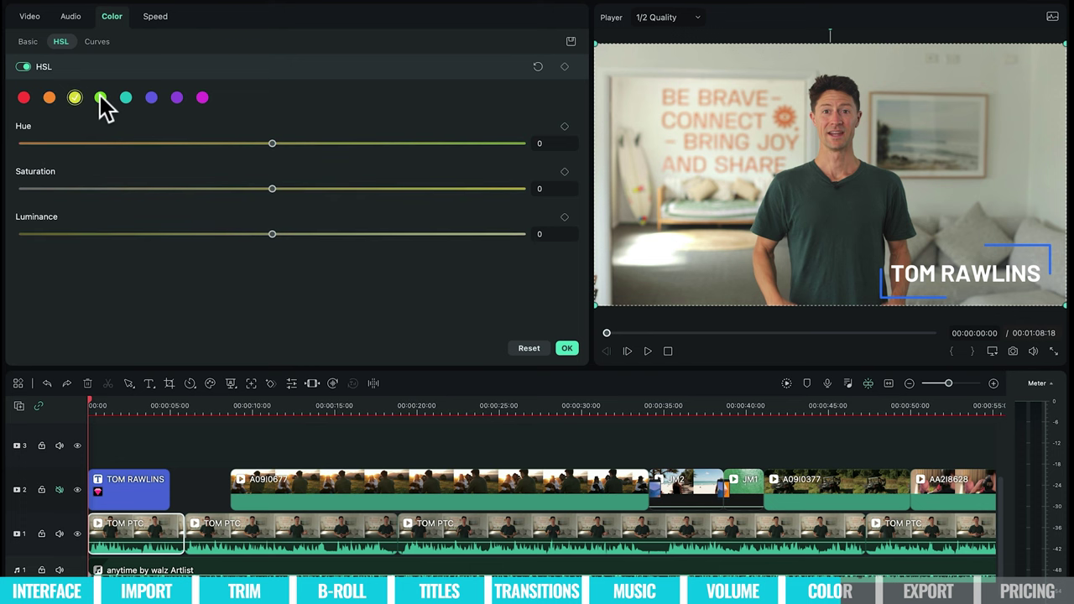
click(101, 99)
click(126, 99)
click(24, 97)
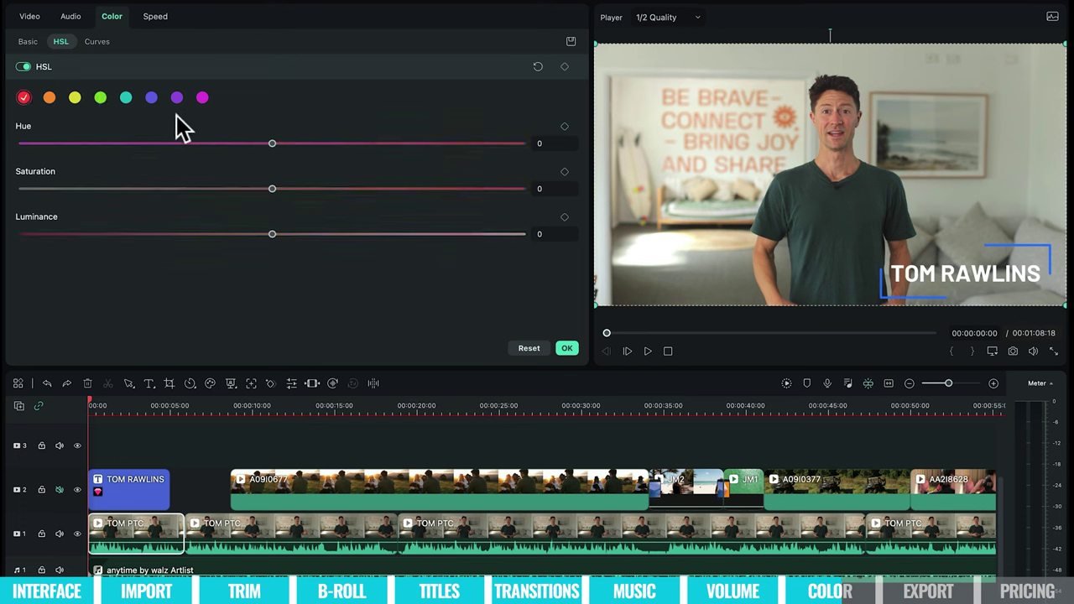
click(98, 42)
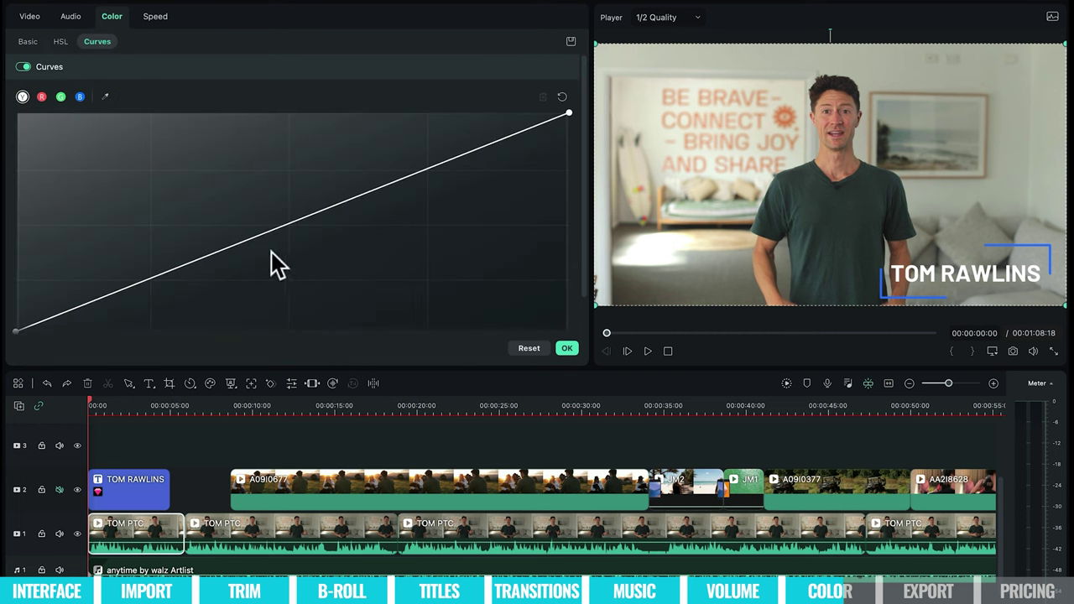
click(246, 241)
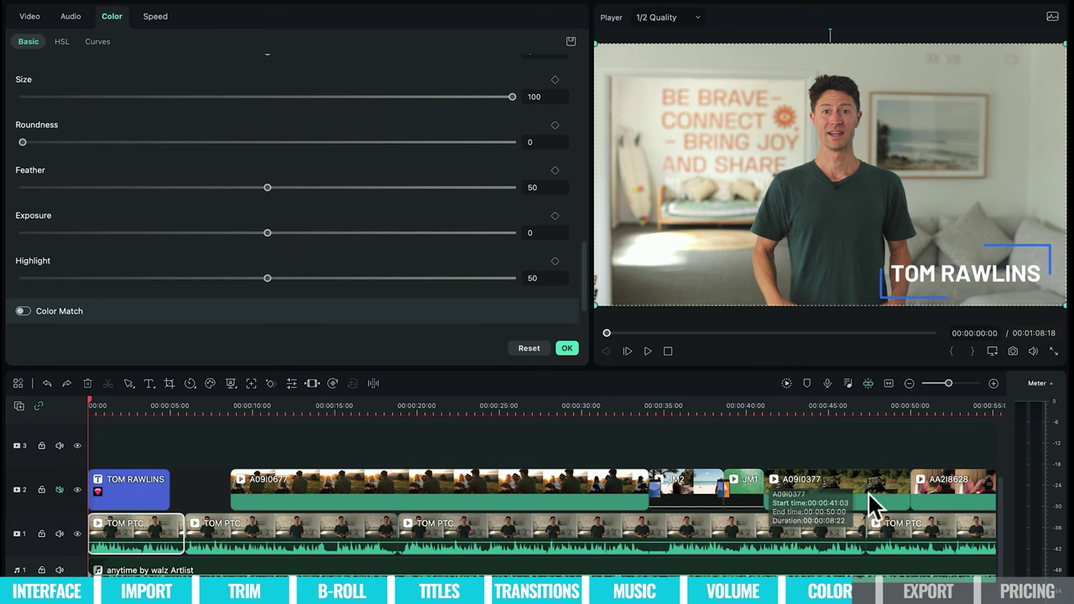
Save the current grade as a custom preset named 'TOM PTC COLOUR PRESET'.
click(570, 44)
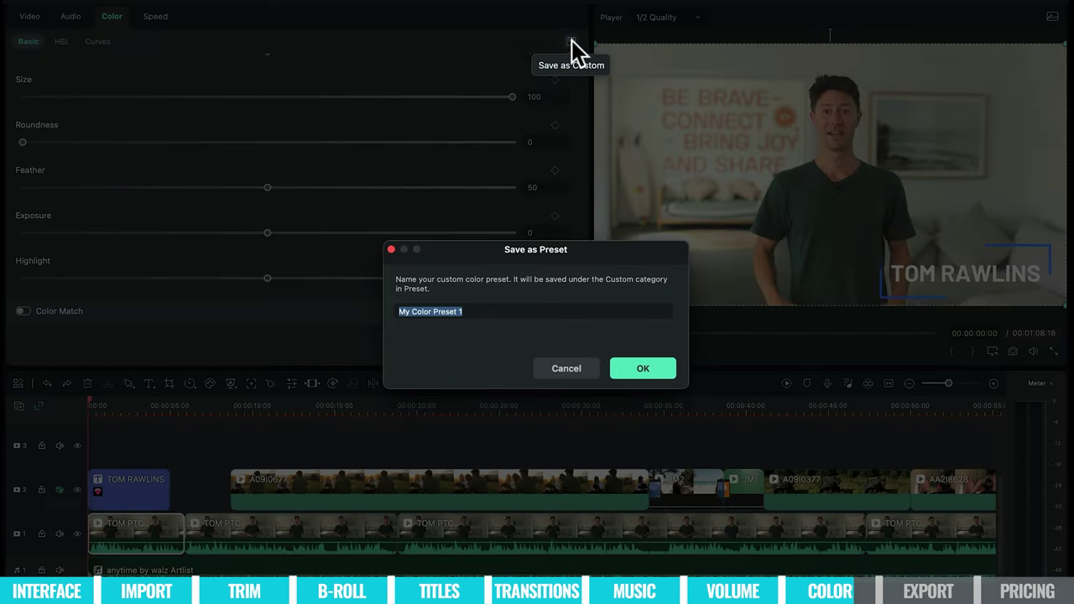
text(TOM PTC COLOUR P)
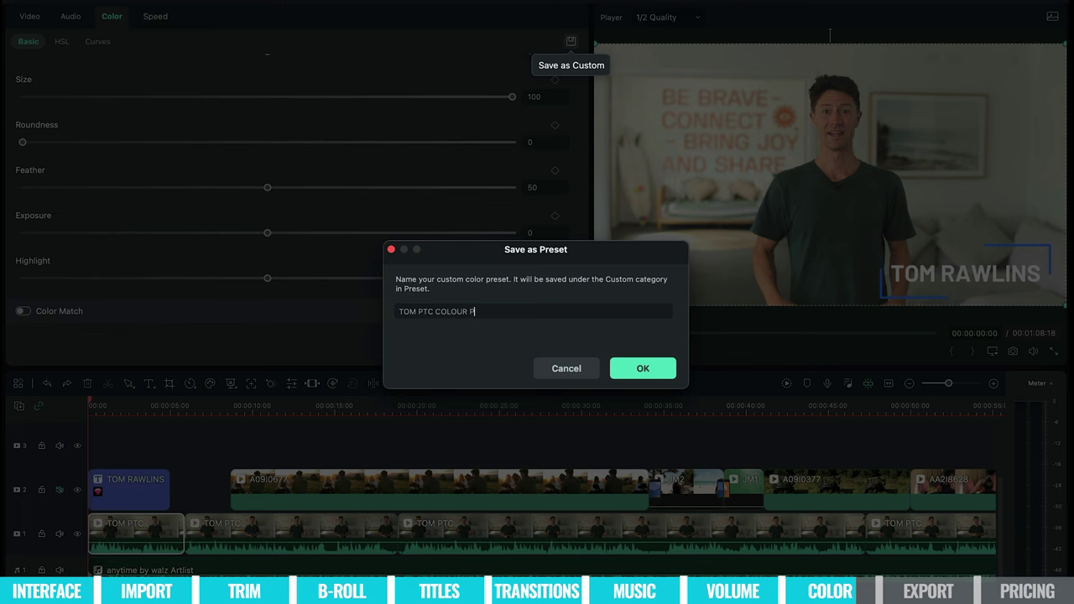
text(RESET)
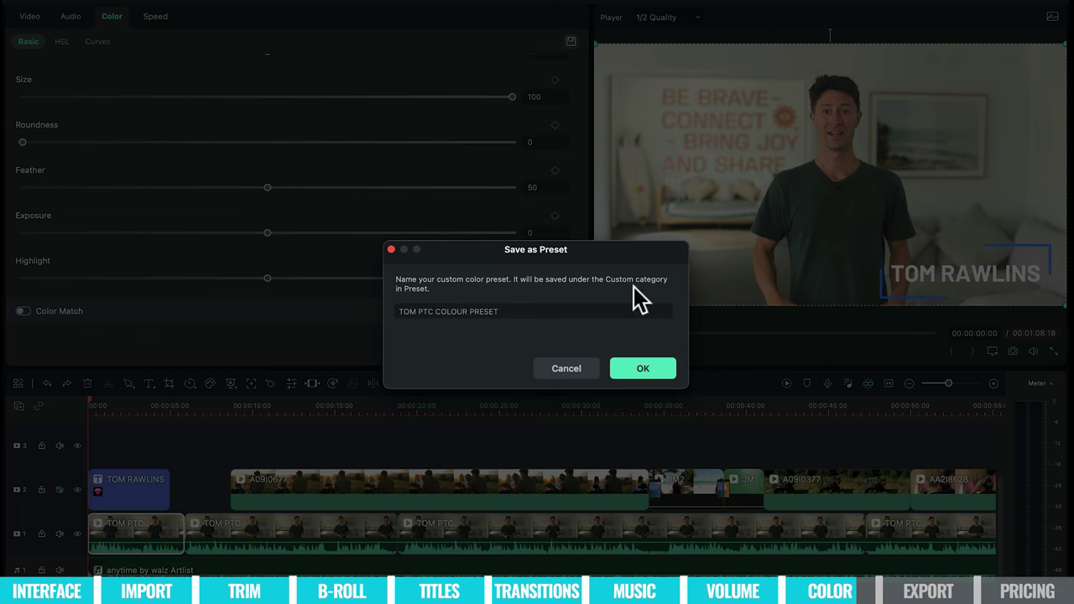
click(647, 375)
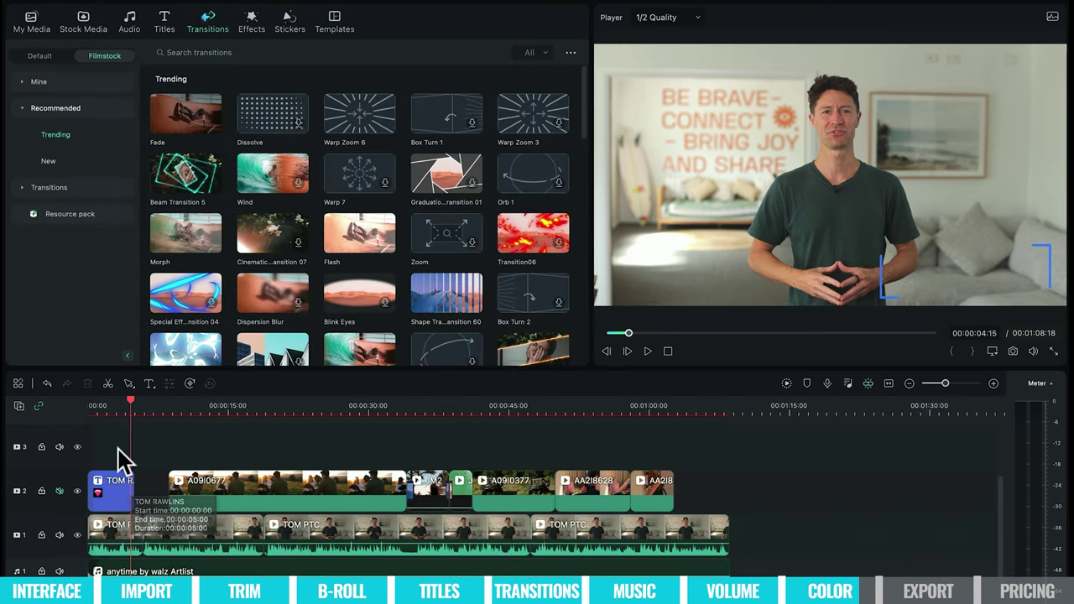
Copy the first TOM PTC clip's effects and paste them onto the other three TOM PTC clips.
click(120, 530)
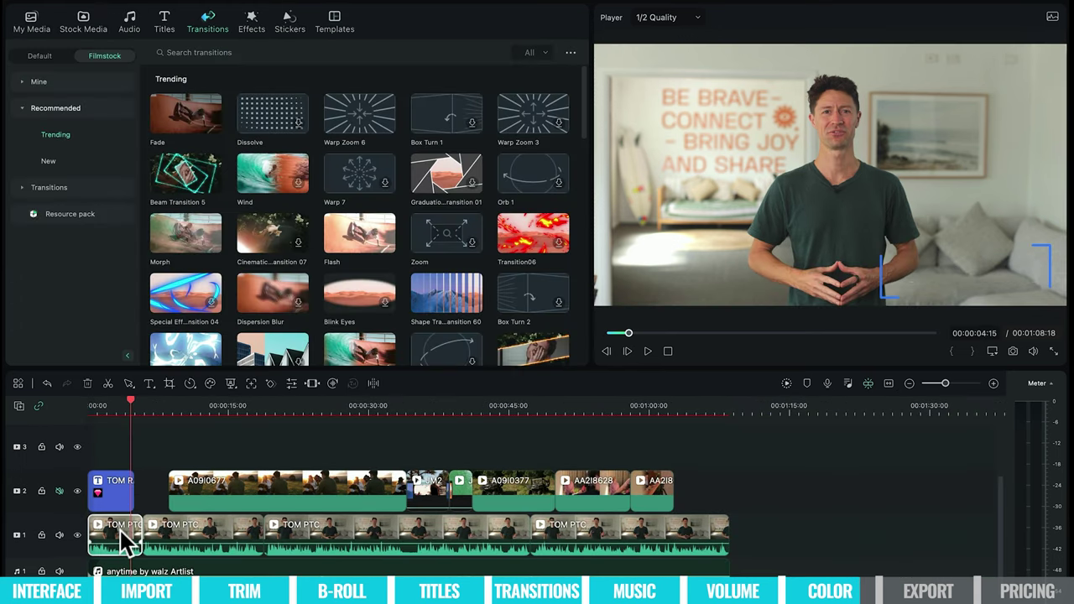
right_click(123, 541)
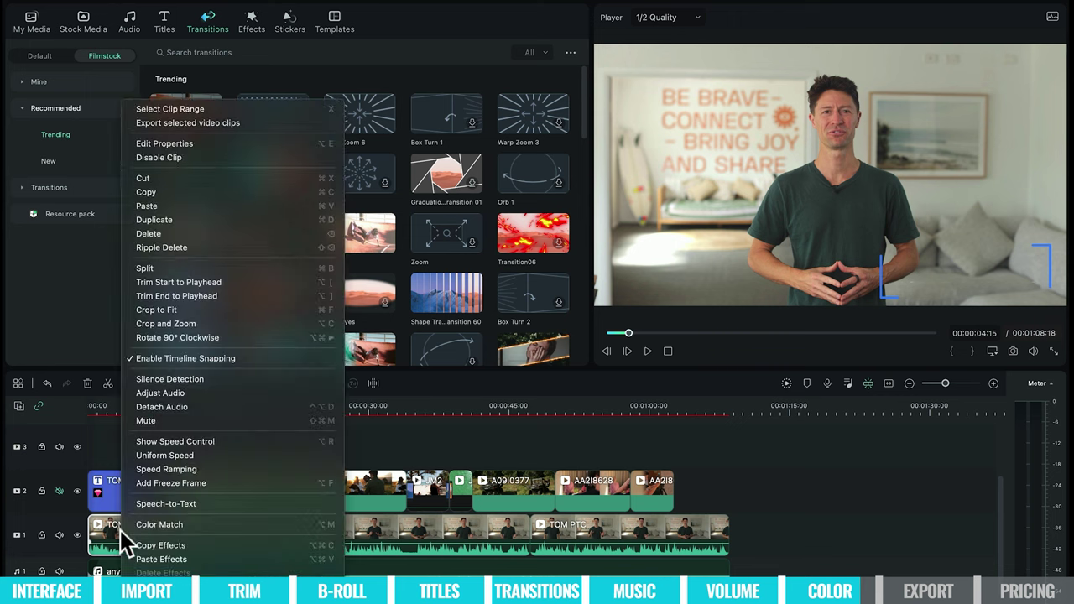
click(166, 547)
click(173, 533)
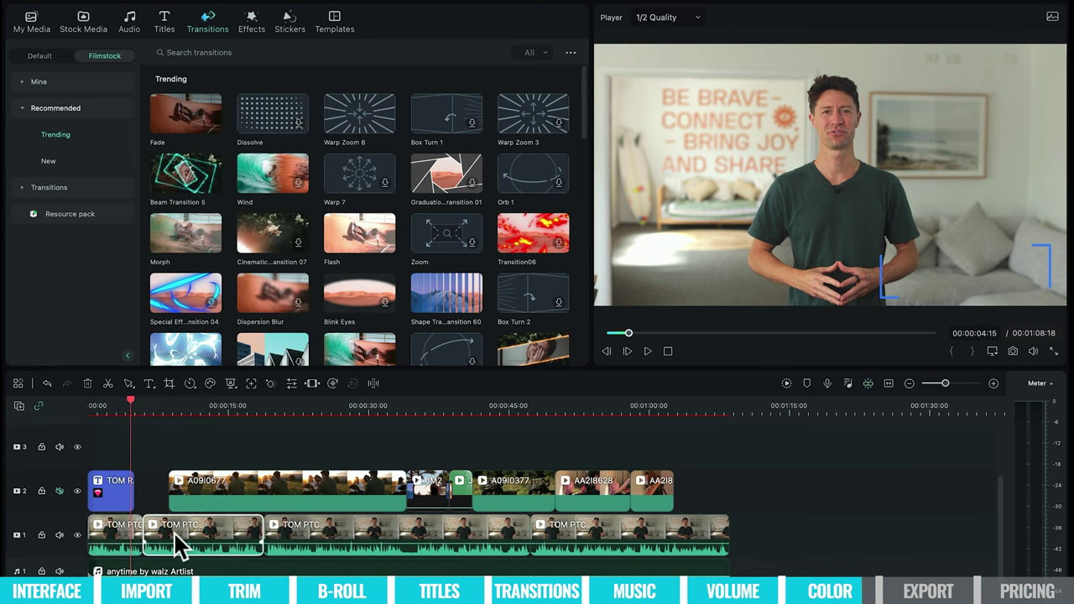
ctrl+click(297, 528)
ctrl+click(617, 536)
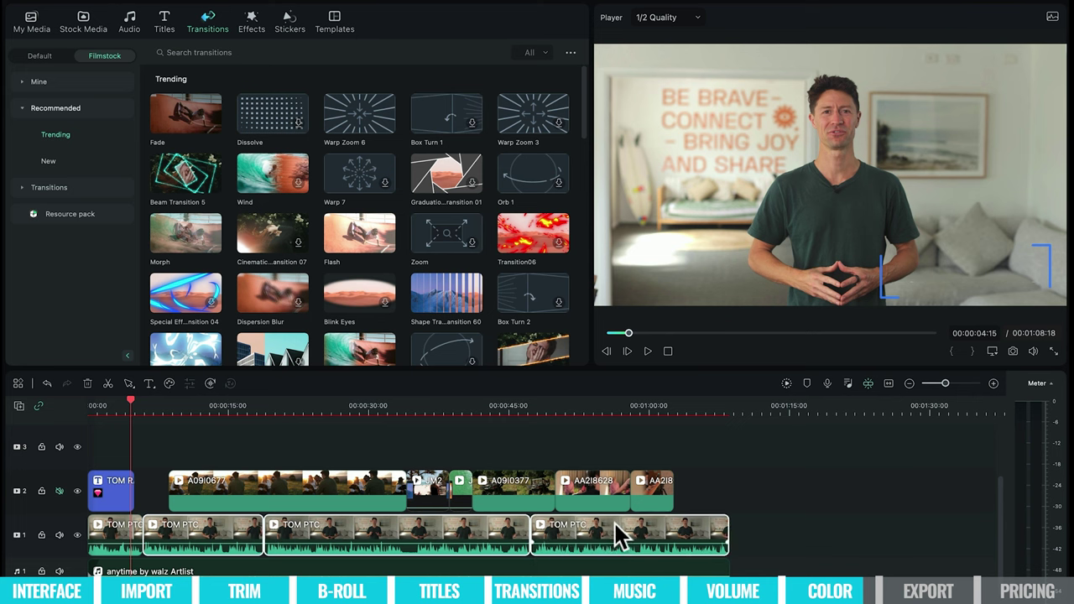
right_click(617, 528)
click(648, 564)
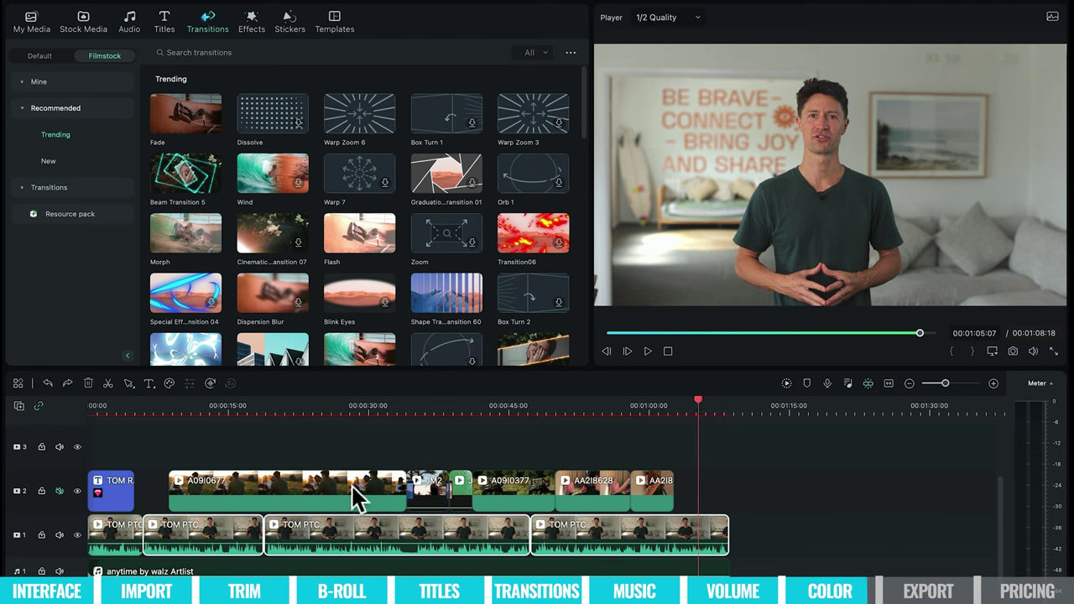
Turn on Color Match for the second TOM PTC clip.
click(137, 405)
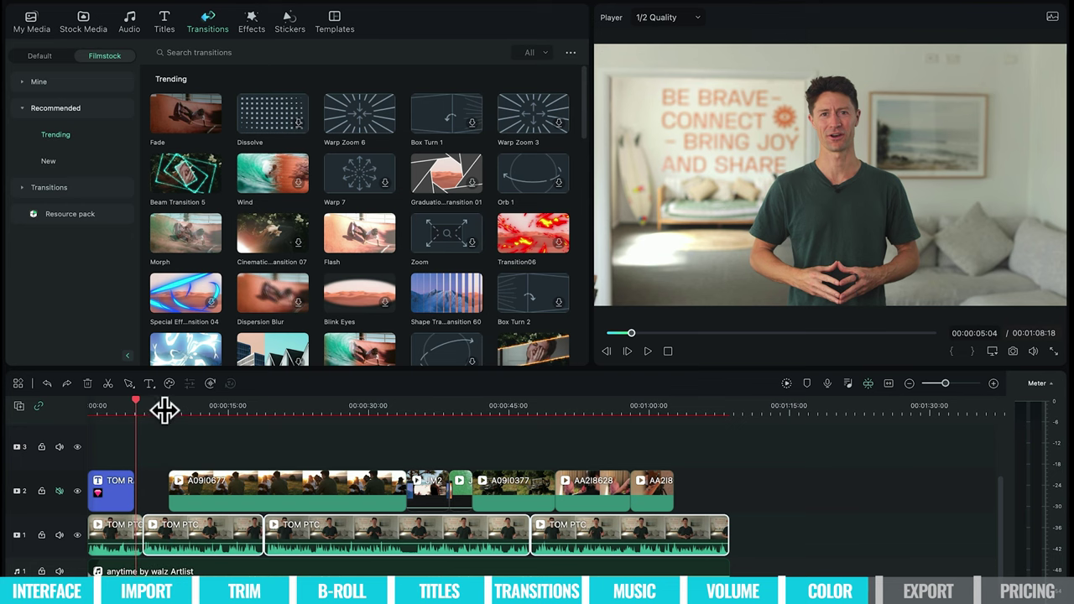
click(161, 405)
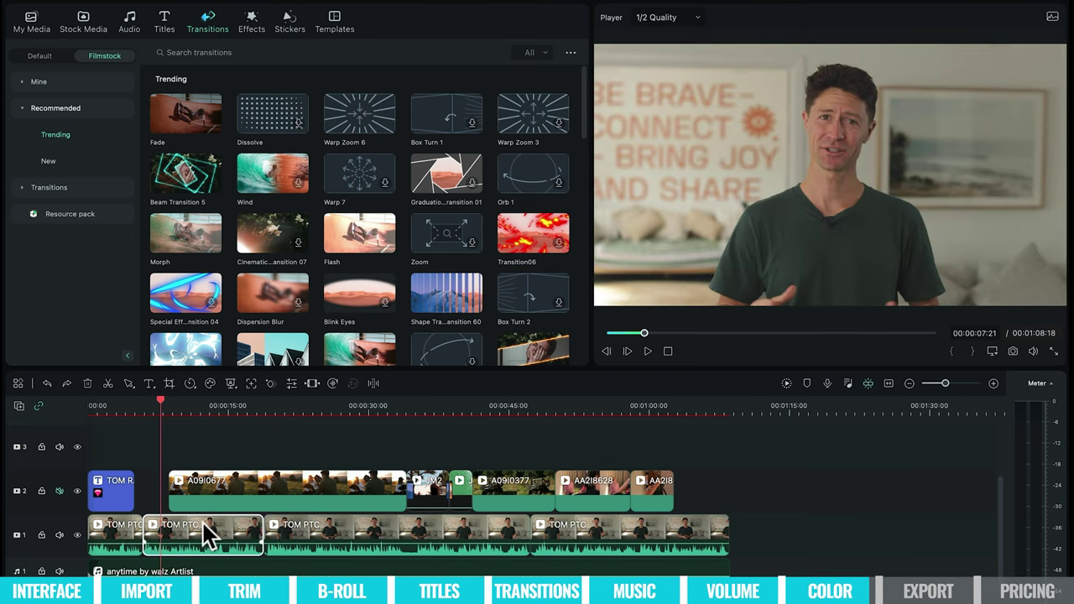
right_click(203, 524)
click(244, 526)
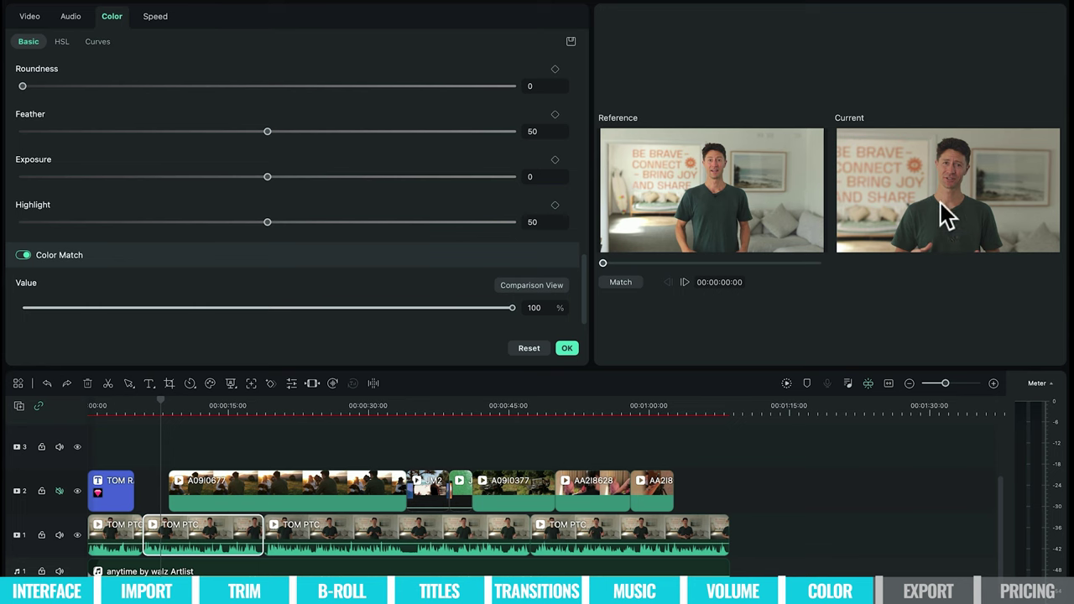
Apply Color Match so the second TOM PTC clip takes on the reference frame's colours.
click(612, 281)
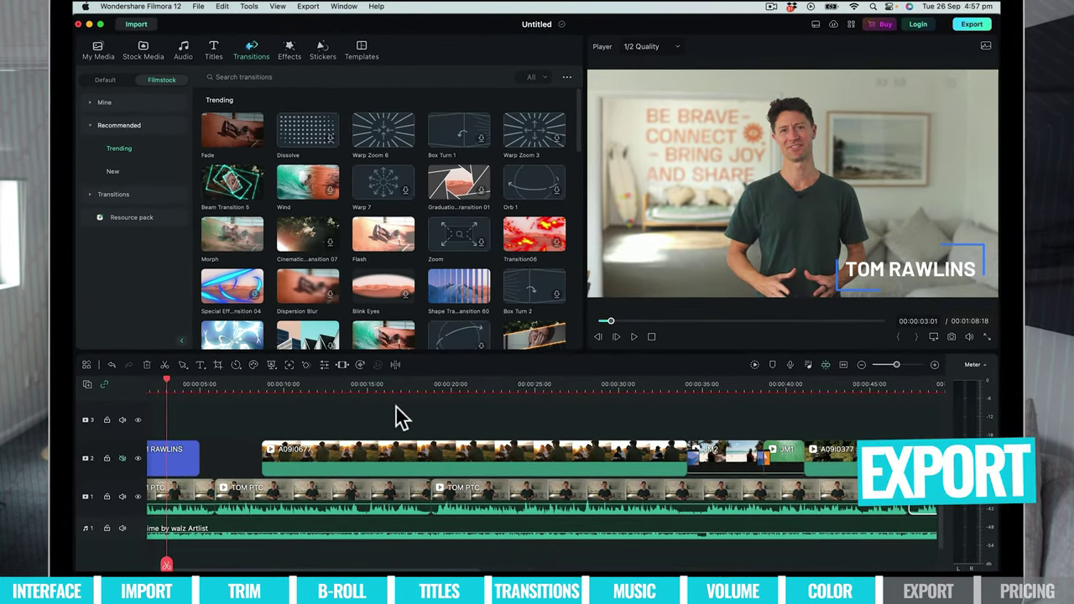
Rename the export from My Video to 'My Filmora Tutorial'.
click(973, 25)
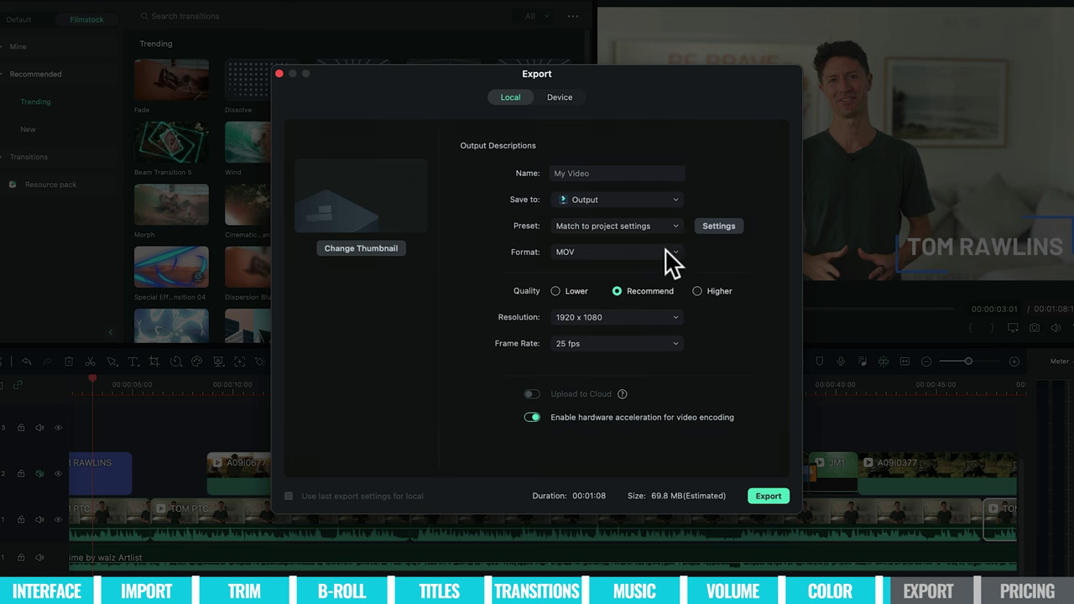
click(623, 170)
drag(623, 171, 519, 177)
click(605, 172)
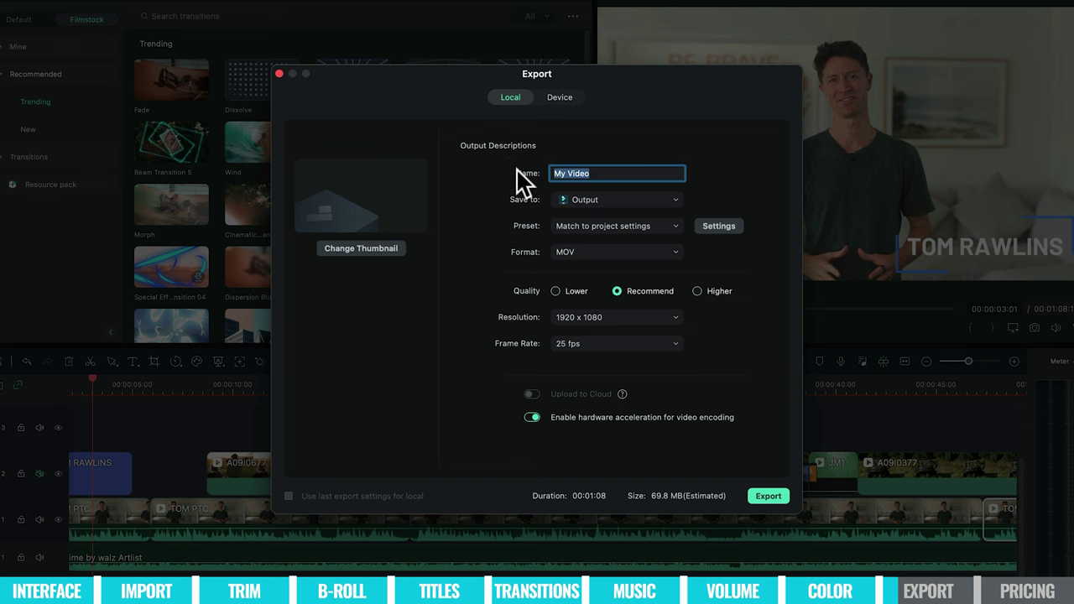
text(My Filmo)
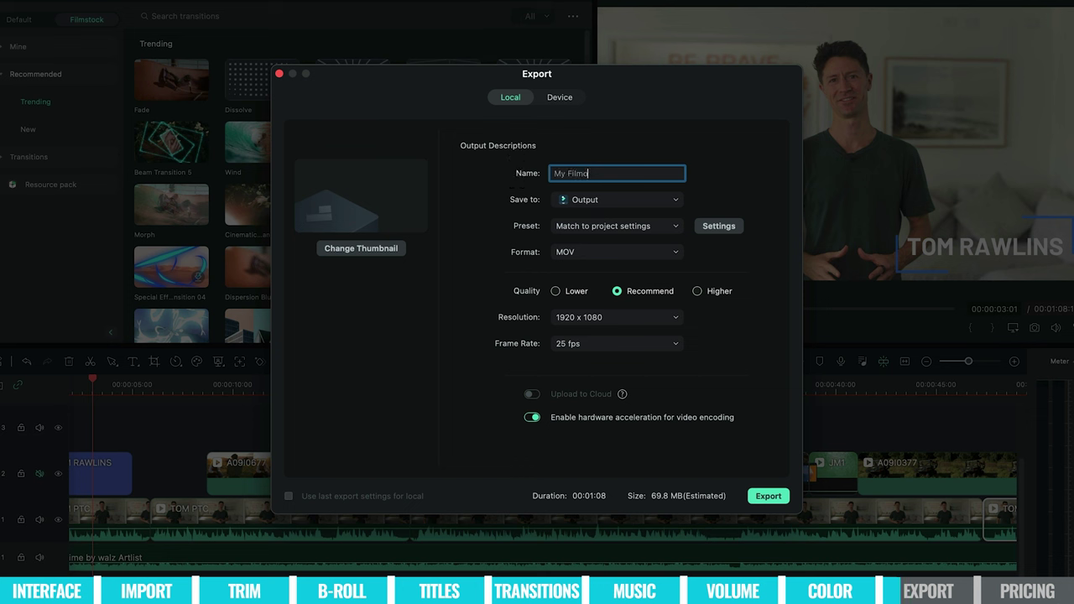
text(ra Tutorial)
Create an 'Exports' folder in PRIMAL/Filmora and make it the save location.
click(652, 201)
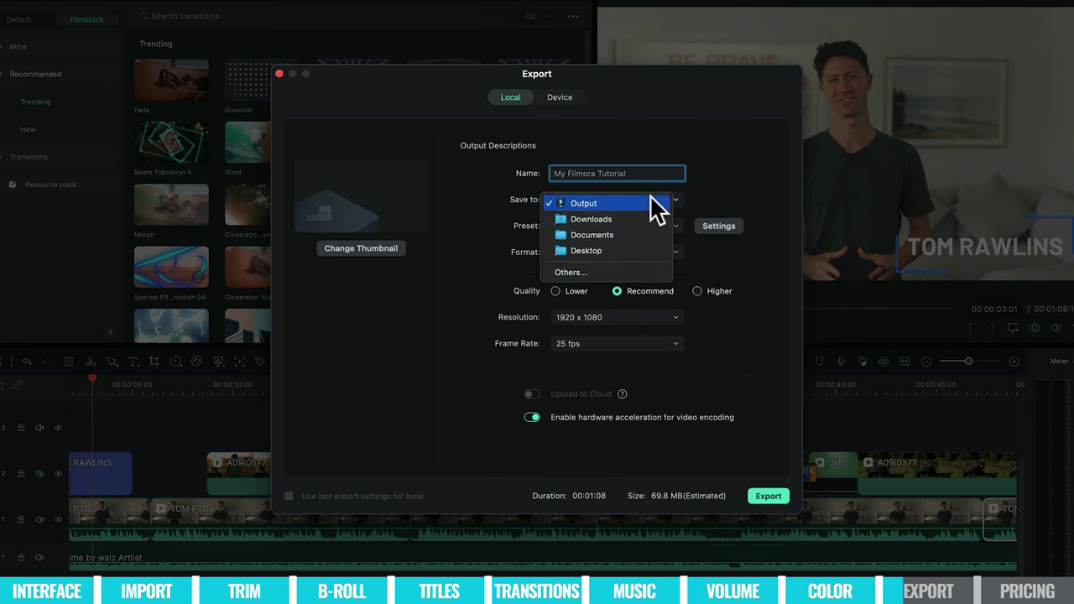
click(599, 271)
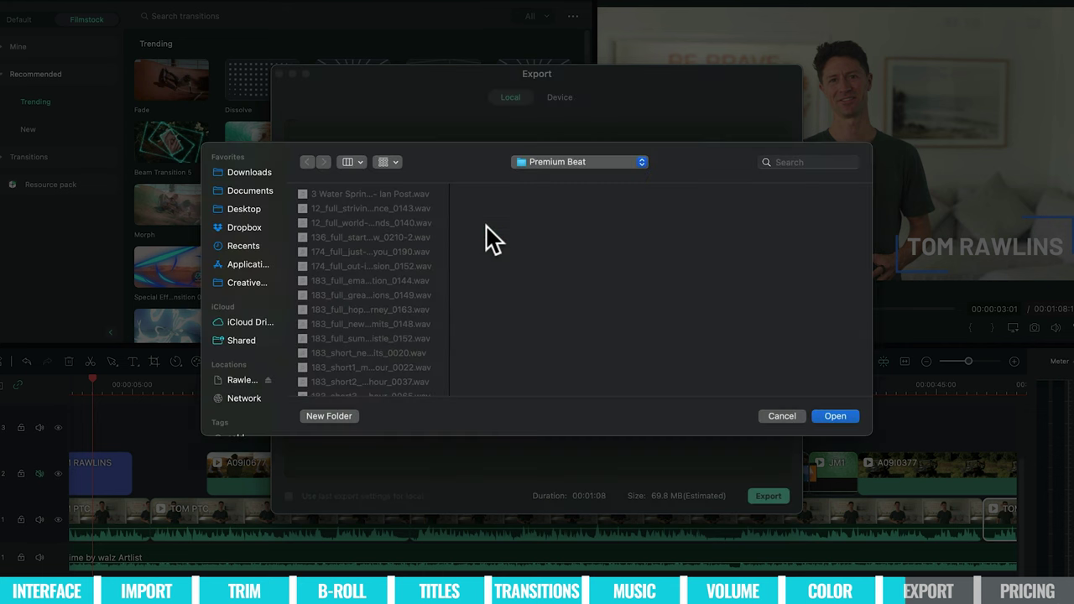
click(579, 202)
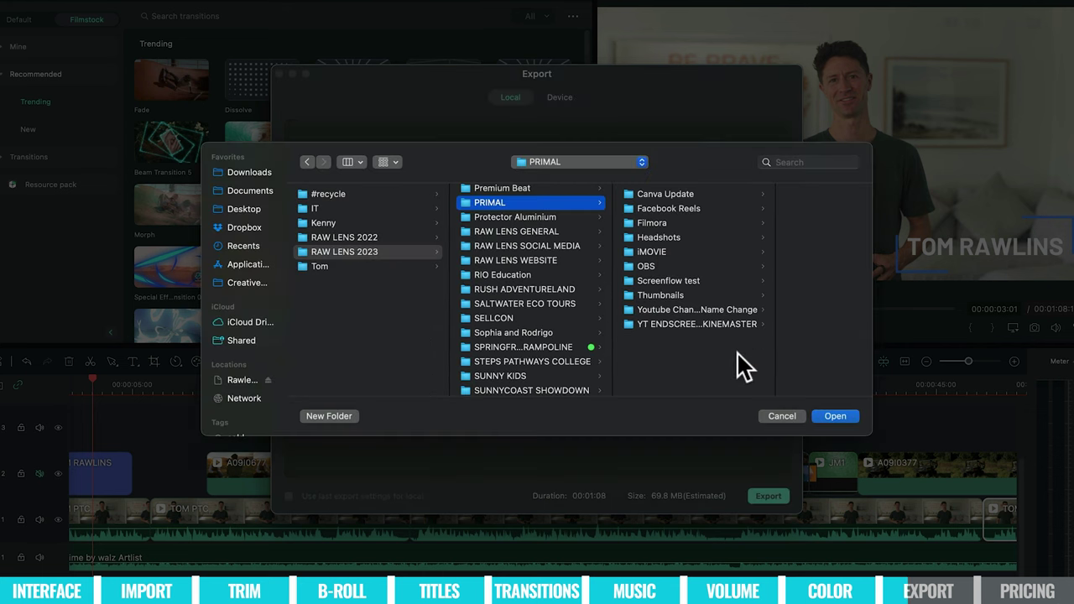
click(654, 223)
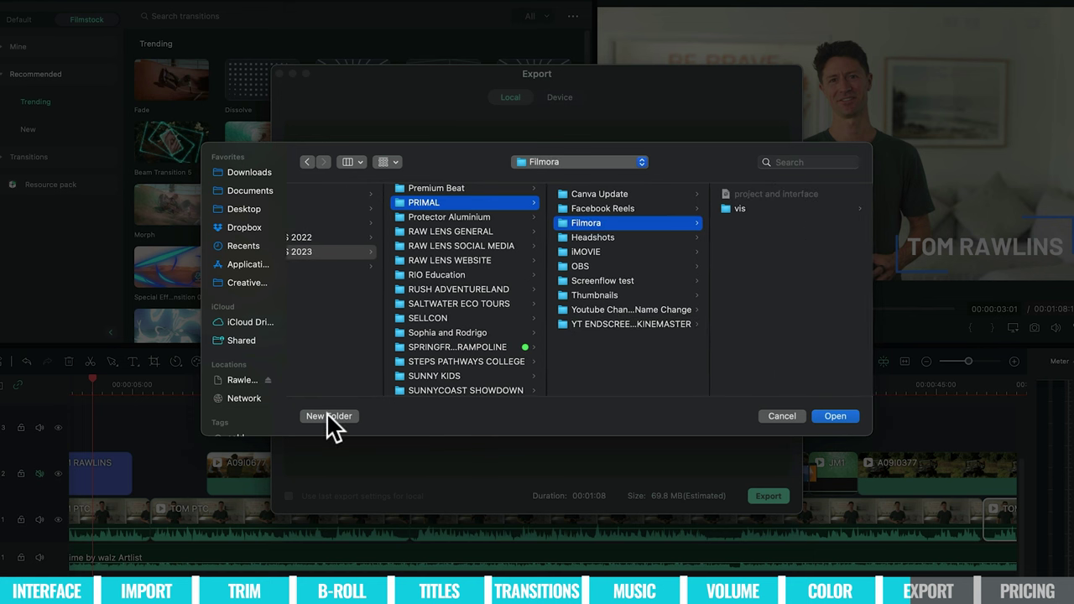
click(328, 414)
text(Exports)
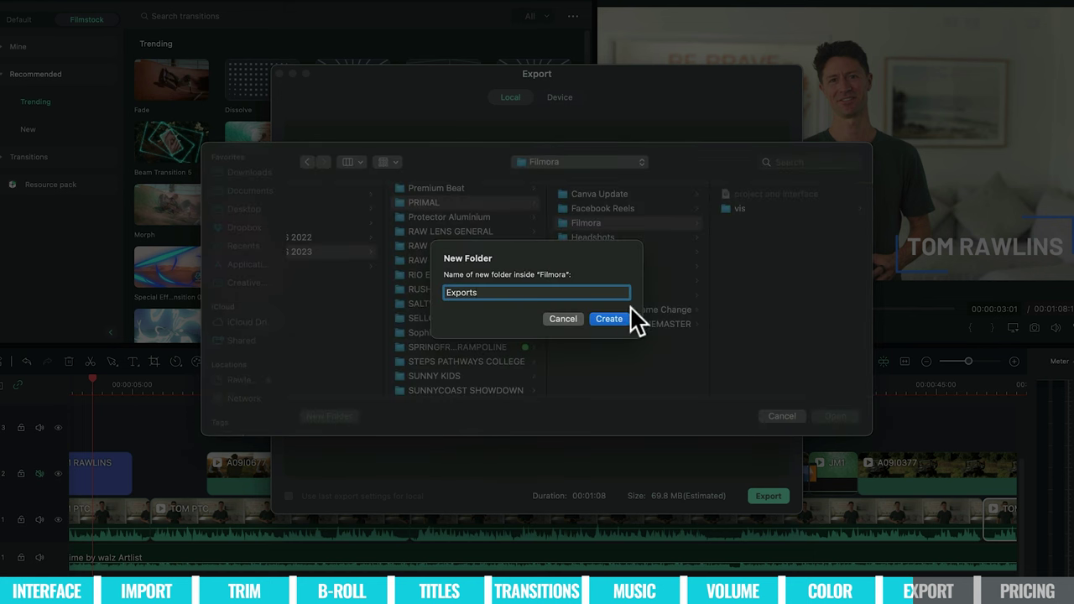
click(617, 318)
click(835, 417)
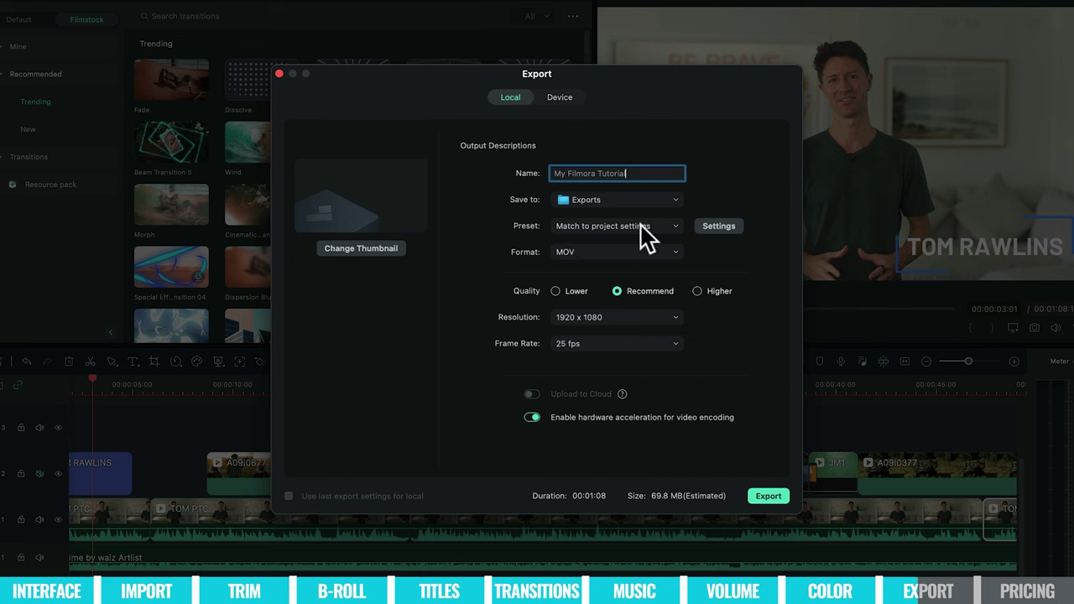
Choose MP4 format and Higher quality, keeping 1920 x 1080 resolution.
click(628, 252)
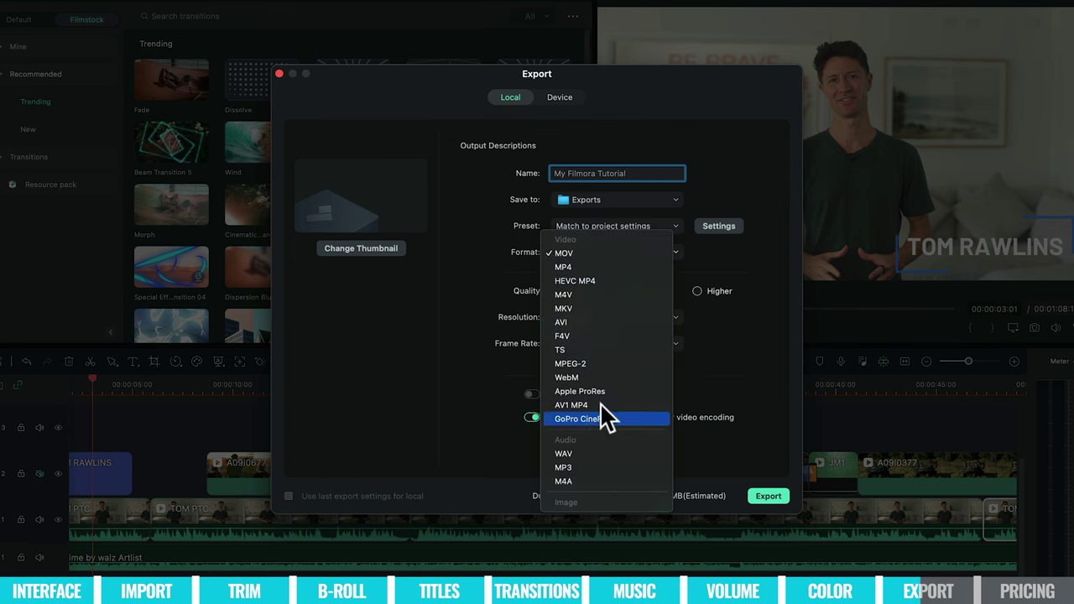
click(590, 268)
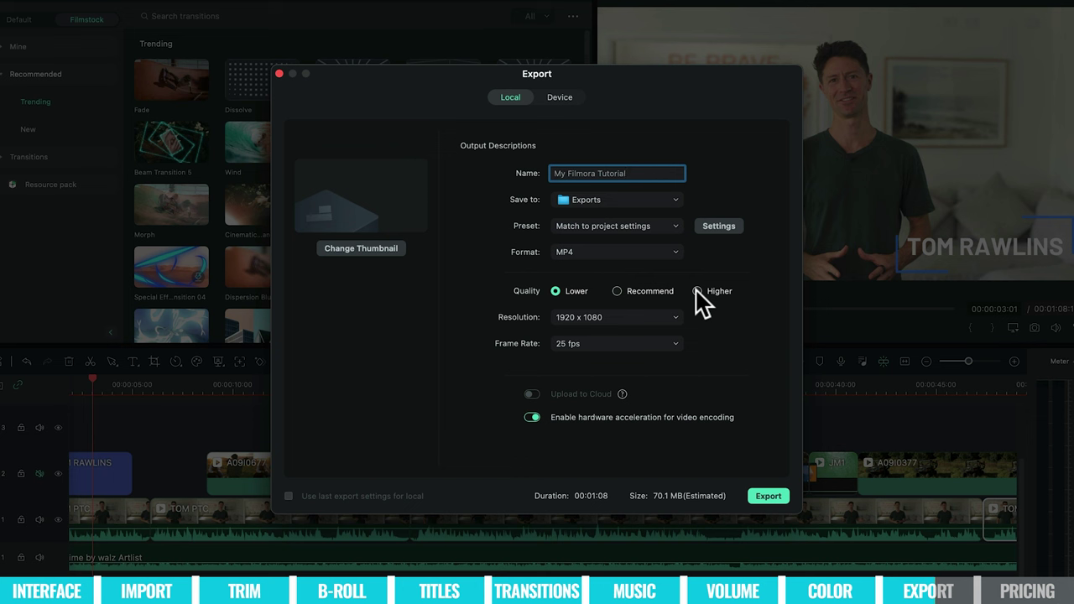
click(616, 291)
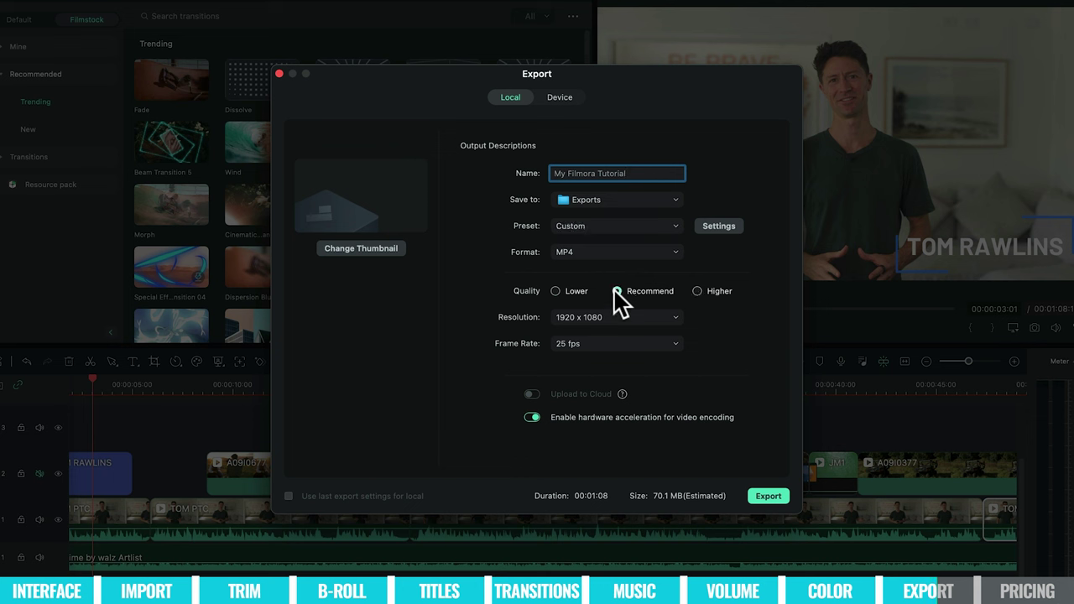
click(697, 291)
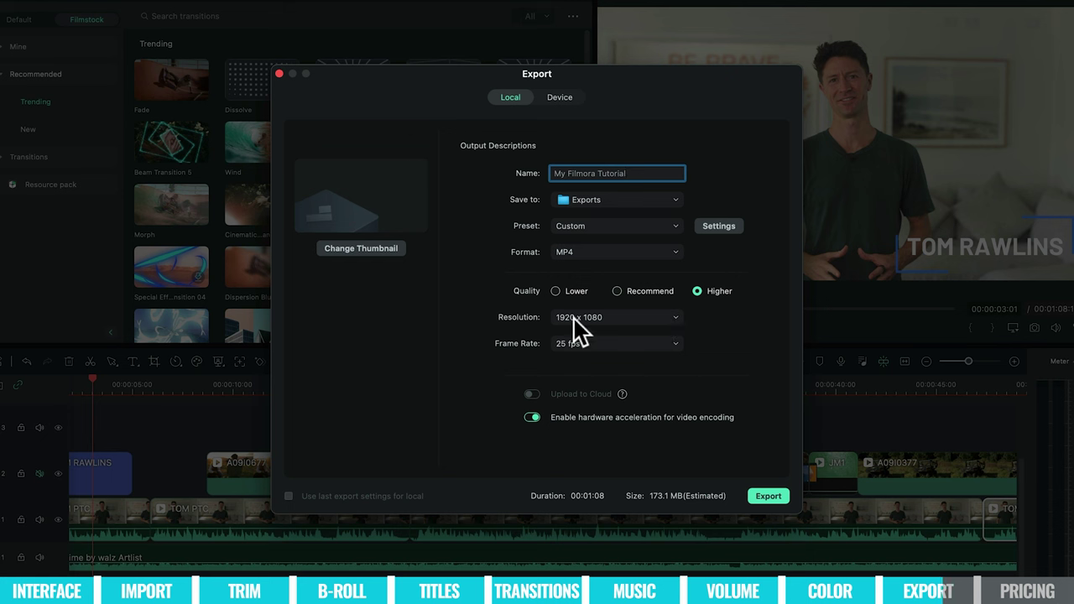
click(620, 319)
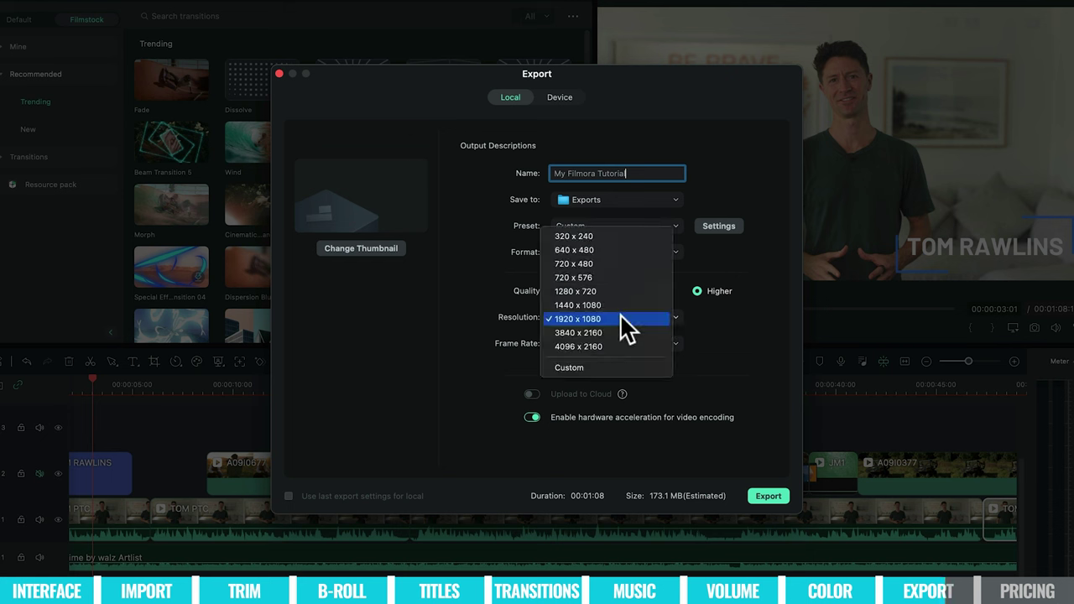
click(622, 320)
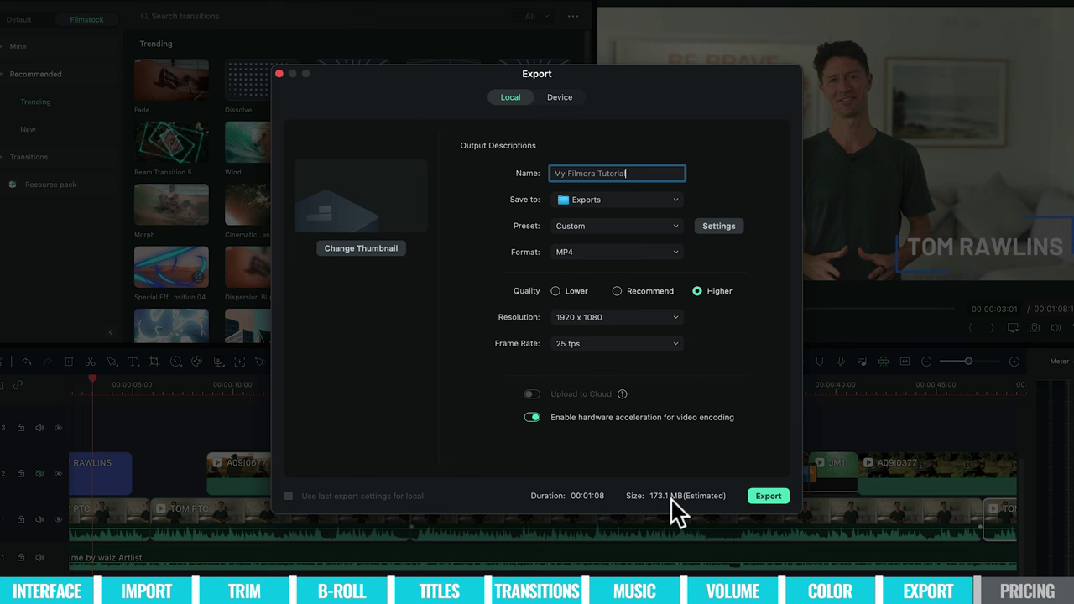
Render My Filmora Tutorial.mp4, then preview it from the Exports folder with the volume raised.
click(768, 499)
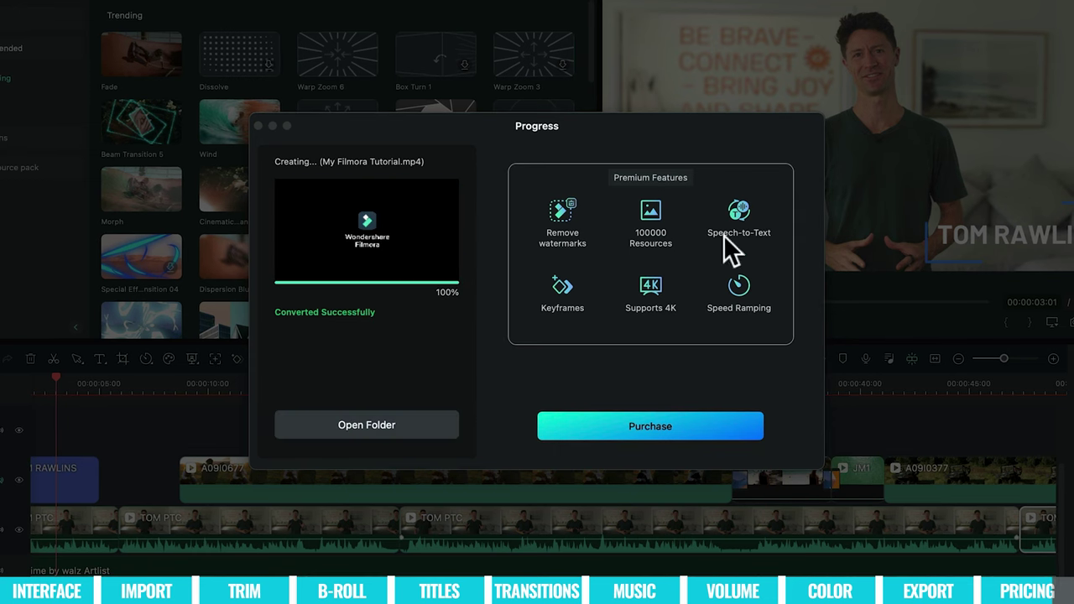
click(410, 424)
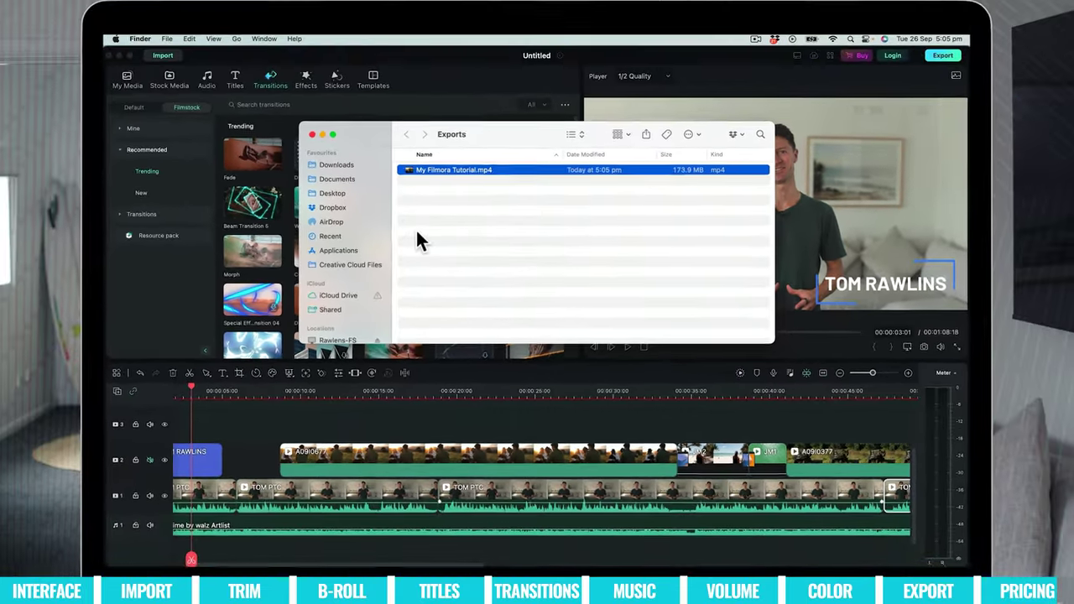
key(space)
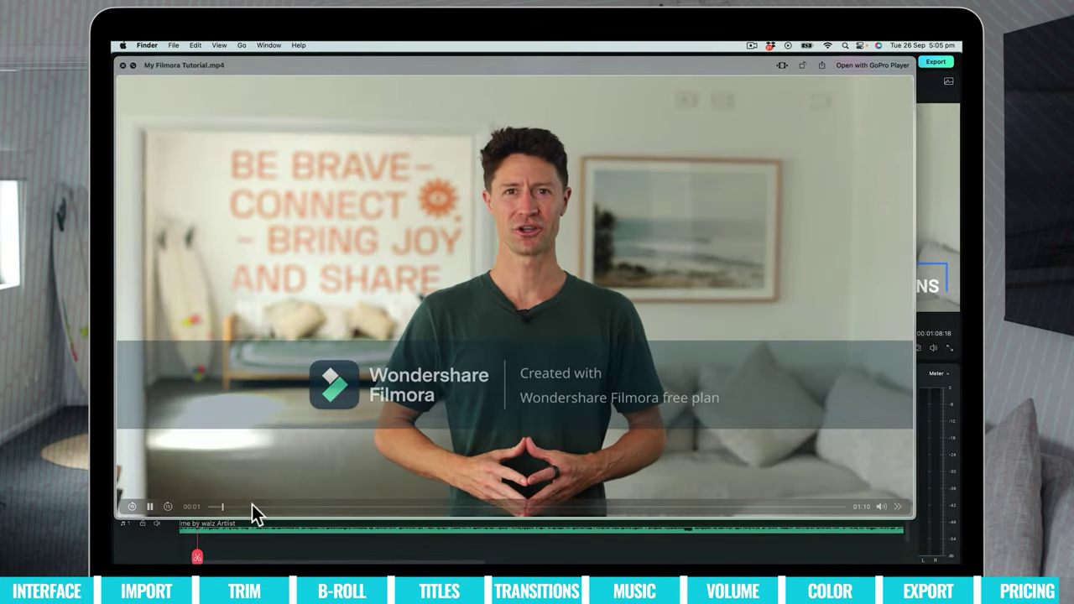
key(F12)
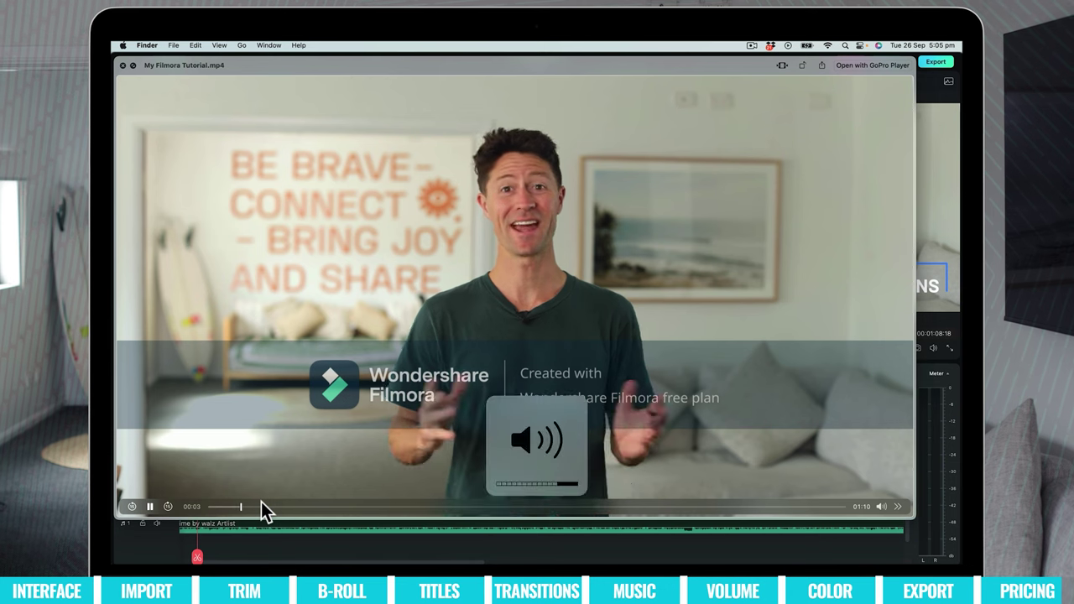